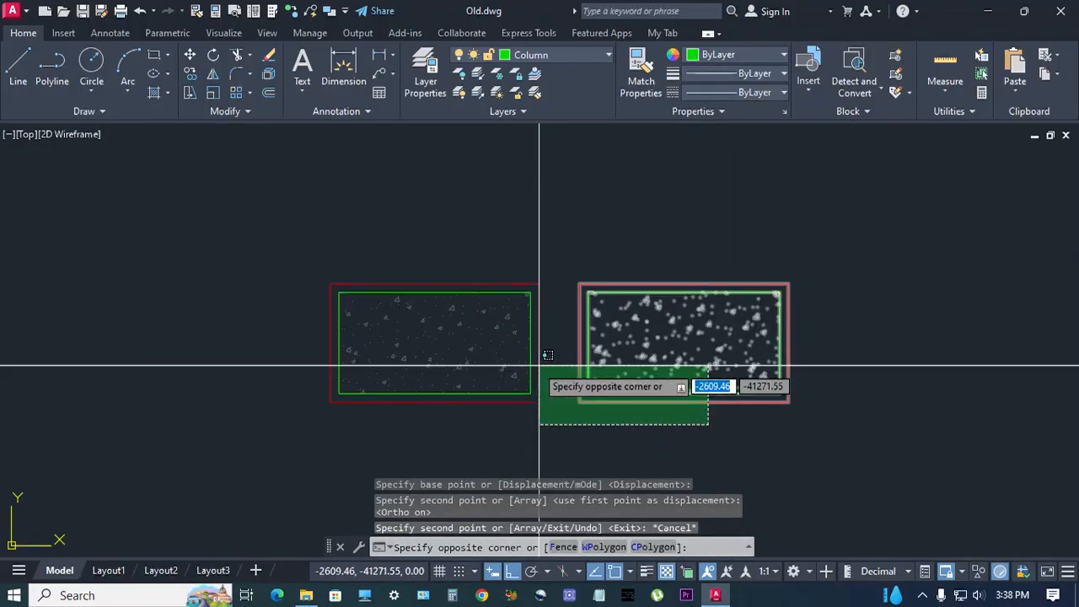
# Select both rectangular column blocks and set their rotation to 90 in their properties.
pyautogui.click(525, 376)
pyautogui.hotkey('ctrl', '1')
pyautogui.click(127, 490)
pyautogui.write('90')
pyautogui.press('Return')
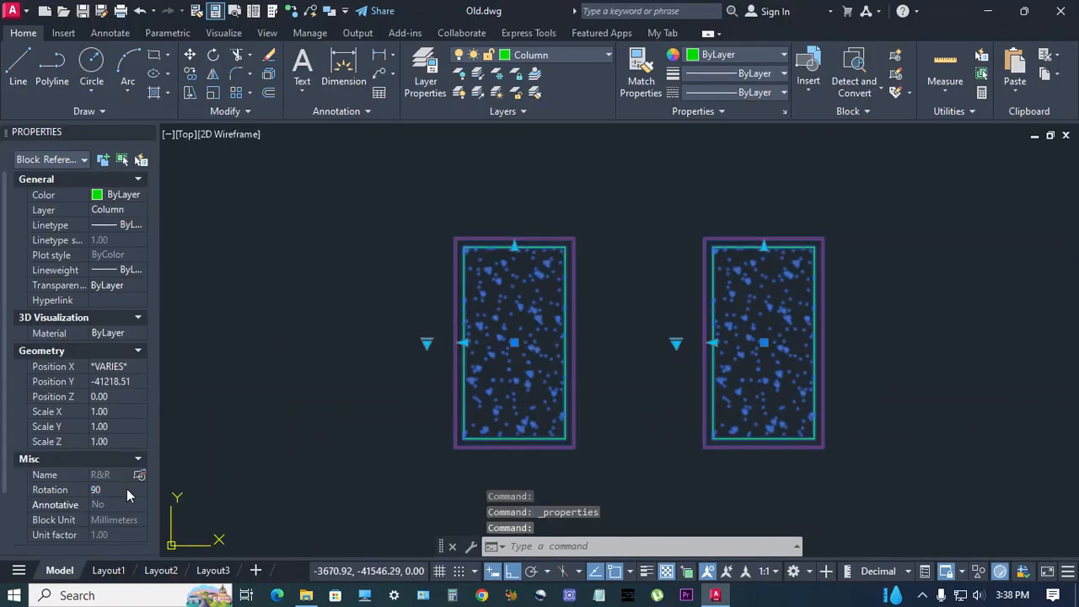
# Switch the Visibility1 state of both selected column blocks to Round and set W/2 to 125.
pyautogui.scroll(-2, 128, 492)
pyautogui.click(135, 537)
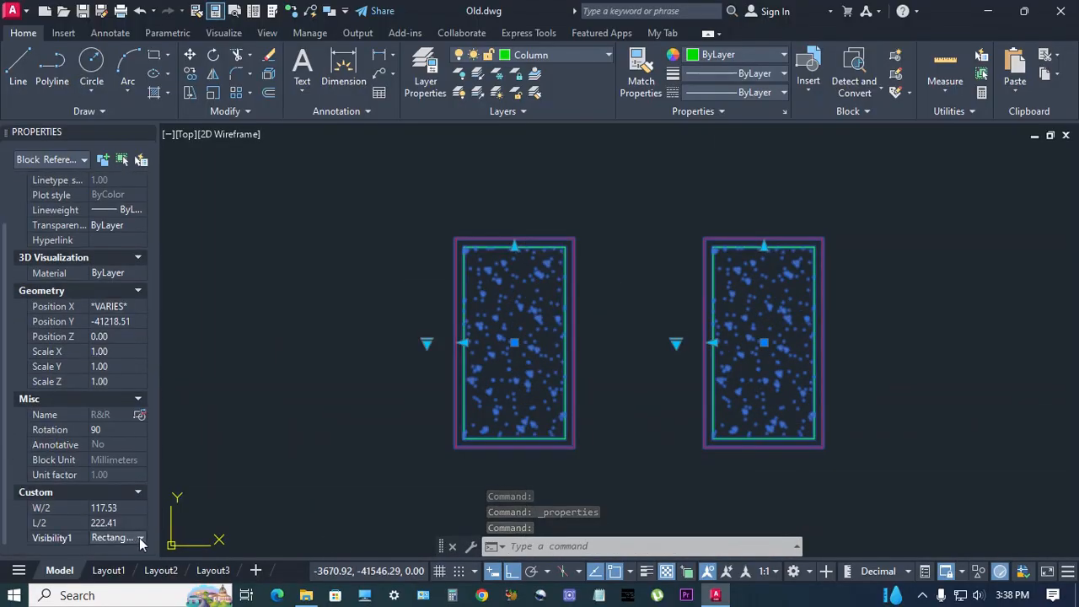
pyautogui.click(139, 538)
pyautogui.click(110, 567)
pyautogui.write('1')
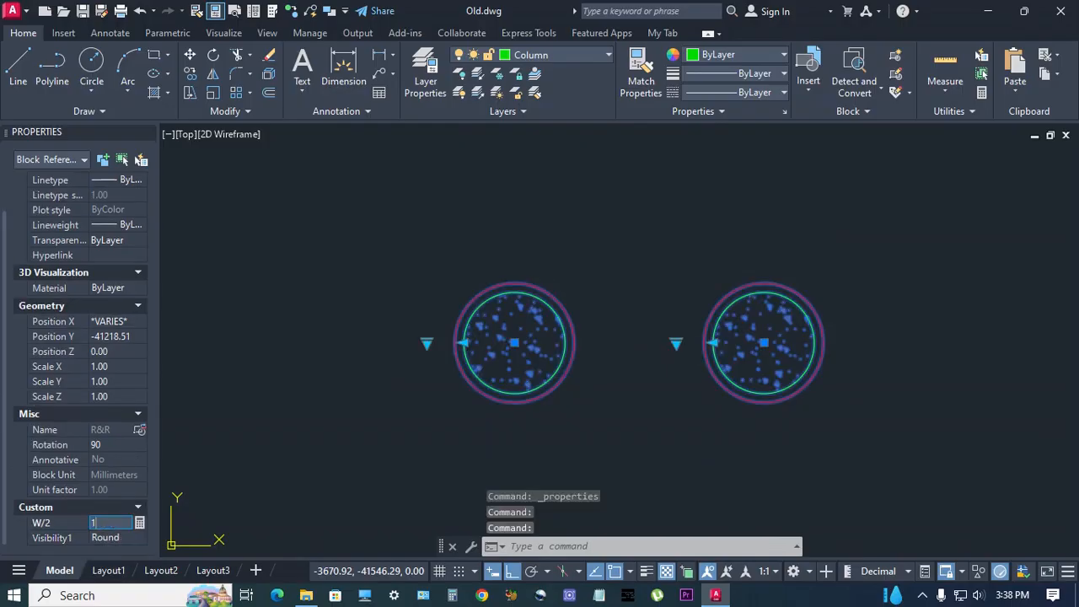
pyautogui.write('25')
pyautogui.press('Return')
# Return both column blocks to the Rectangular state with W/2 150, L/2 250 and rotation 0.
pyautogui.click(140, 537)
pyautogui.click(108, 553)
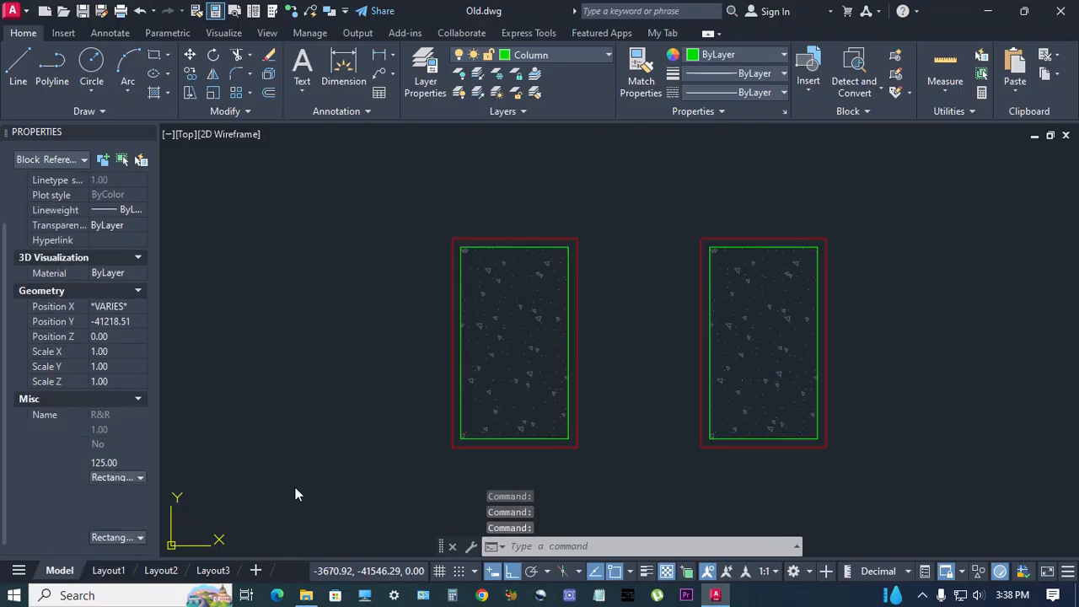
pyautogui.click(120, 508)
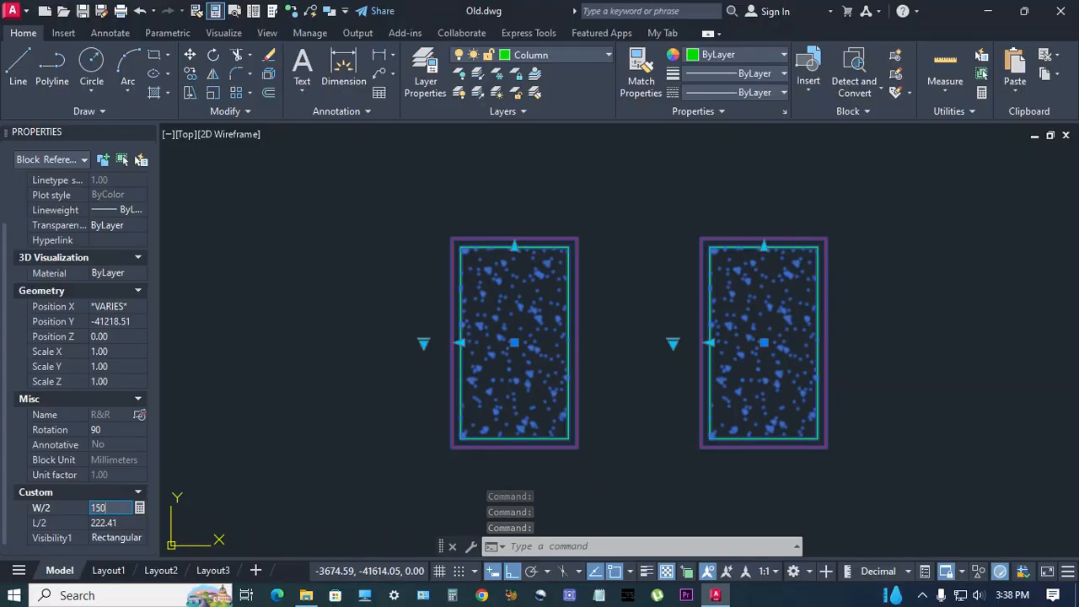
pyautogui.press('Return')
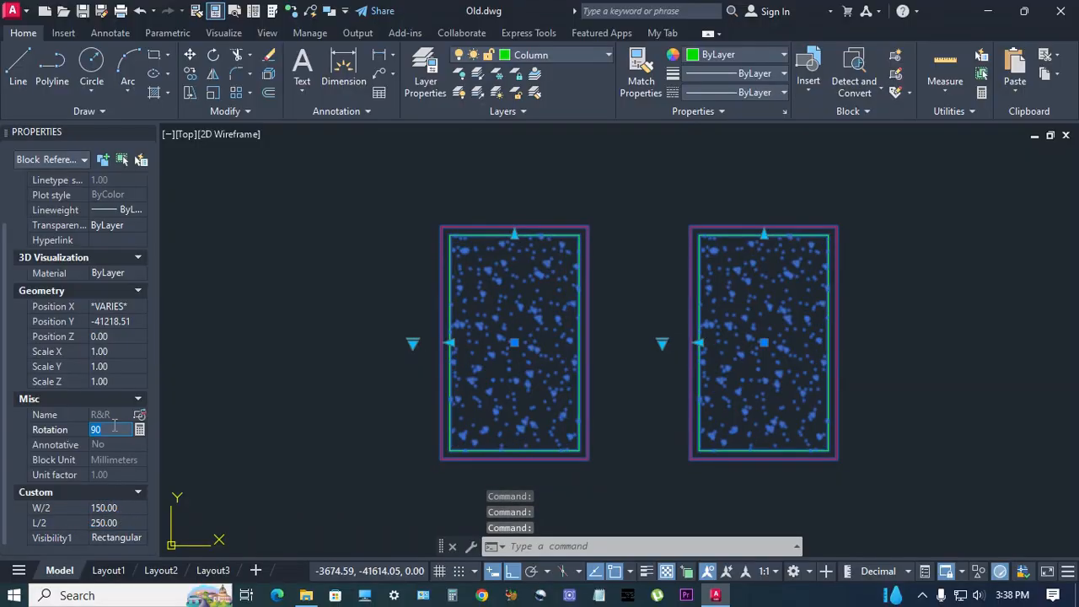
pyautogui.write('0')
pyautogui.press('Return')
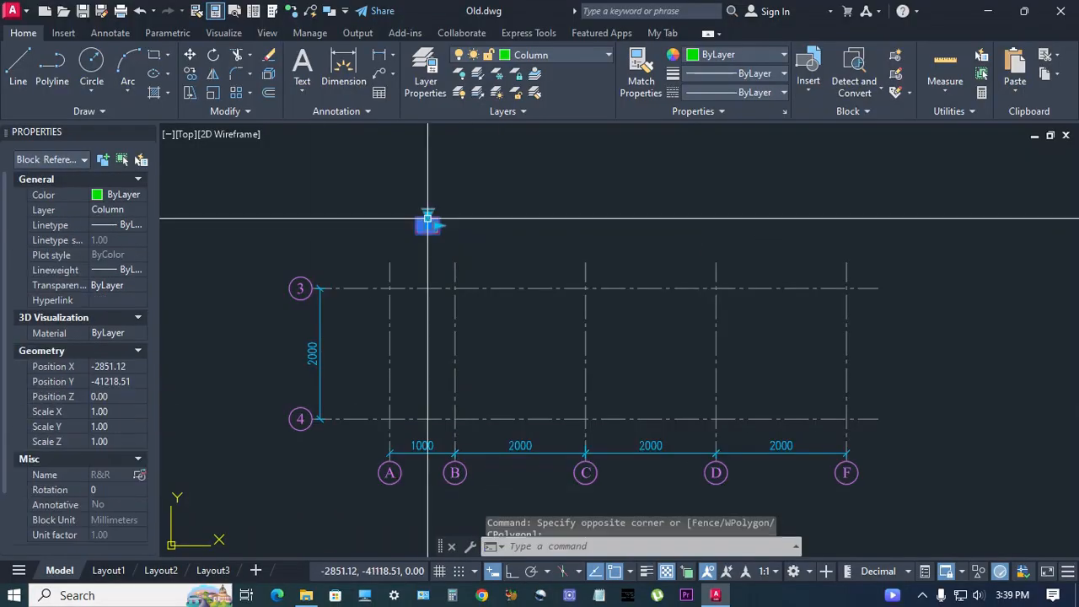
# Copy the column block by its centre to the intersections of gridline 3 with gridlines A, B, C, D and F.
pyautogui.write('C')
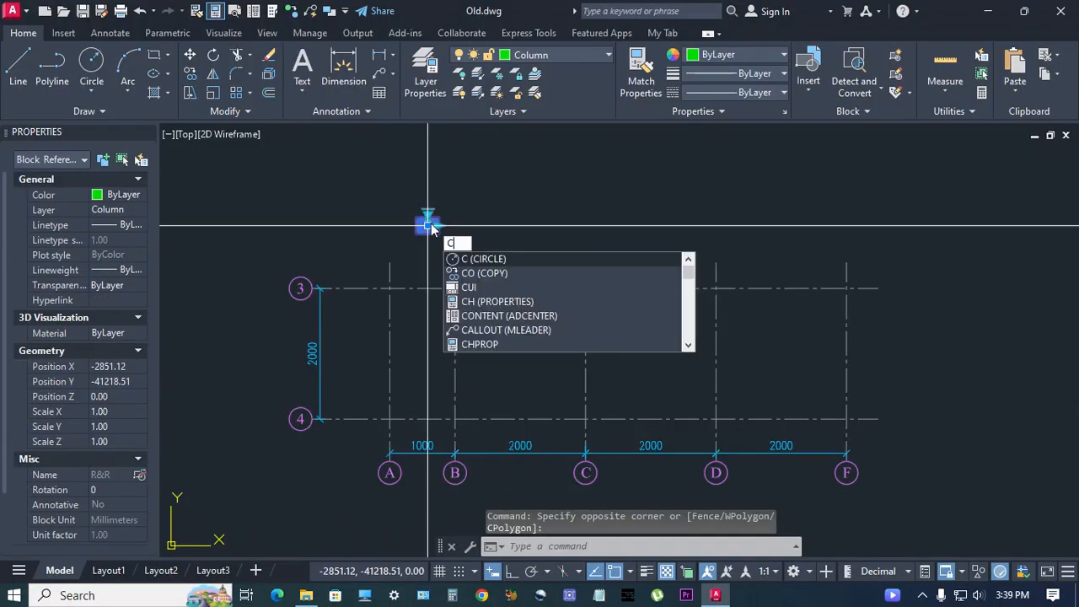
pyautogui.write('O')
pyautogui.press('Return')
pyautogui.click(428, 225)
pyautogui.click(390, 288)
pyautogui.click(454, 288)
pyautogui.click(585, 288)
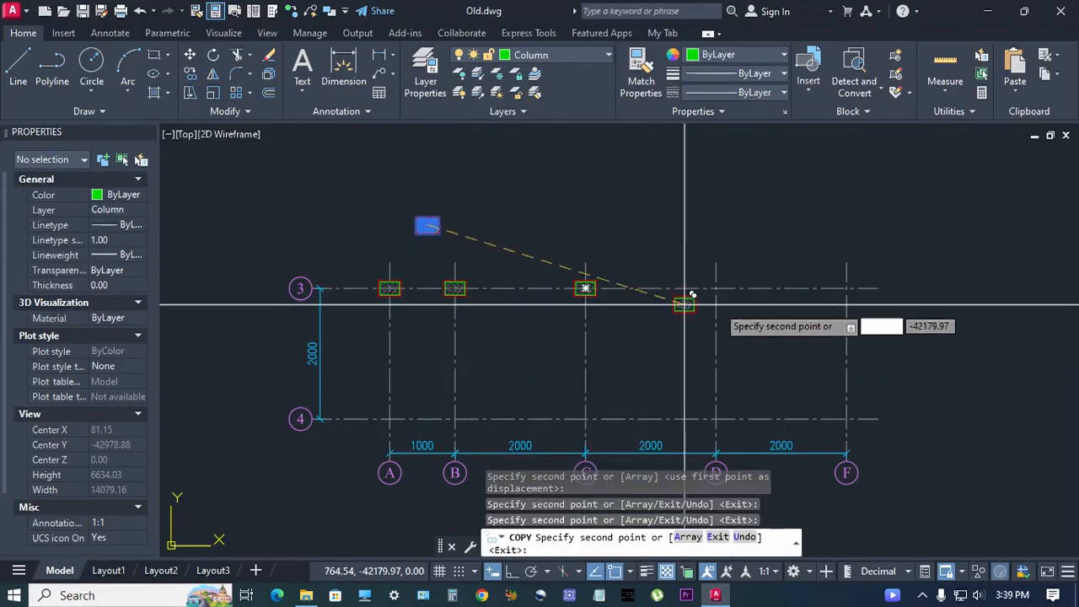
pyautogui.click(716, 288)
pyautogui.click(846, 289)
# Place further copies of the column at the intersections of gridline 4 with gridlines F, D, C, B and A.
pyautogui.click(846, 419)
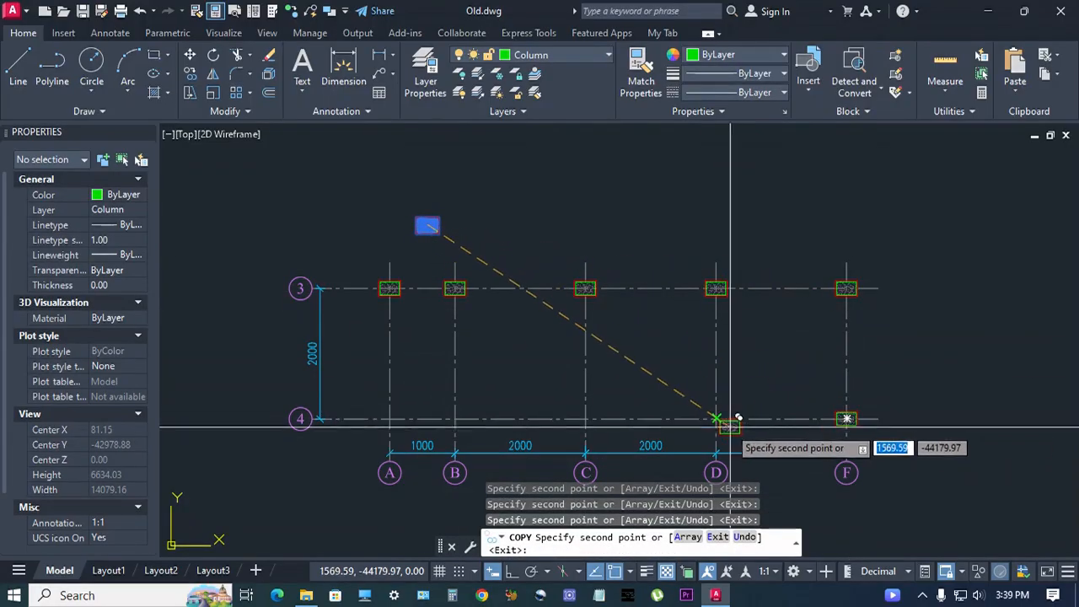
pyautogui.click(715, 419)
pyautogui.click(585, 418)
pyautogui.click(455, 419)
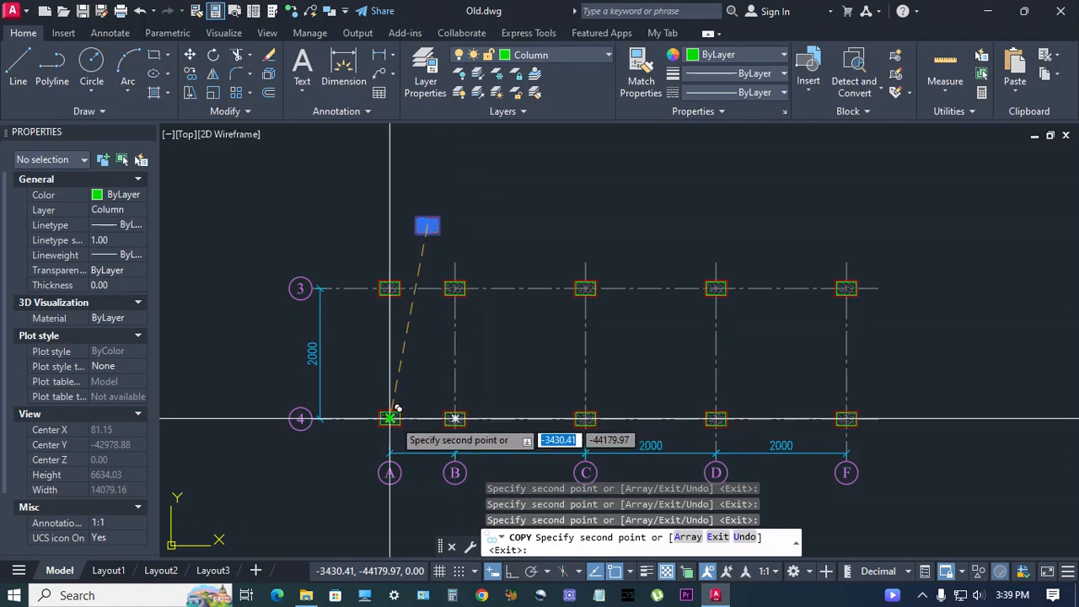
pyautogui.click(389, 419)
pyautogui.press('Escape')
# Set W/2 to 150 and L/2 to 250 for the five column blocks on gridline 3.
pyautogui.click(366, 269)
pyautogui.click(869, 309)
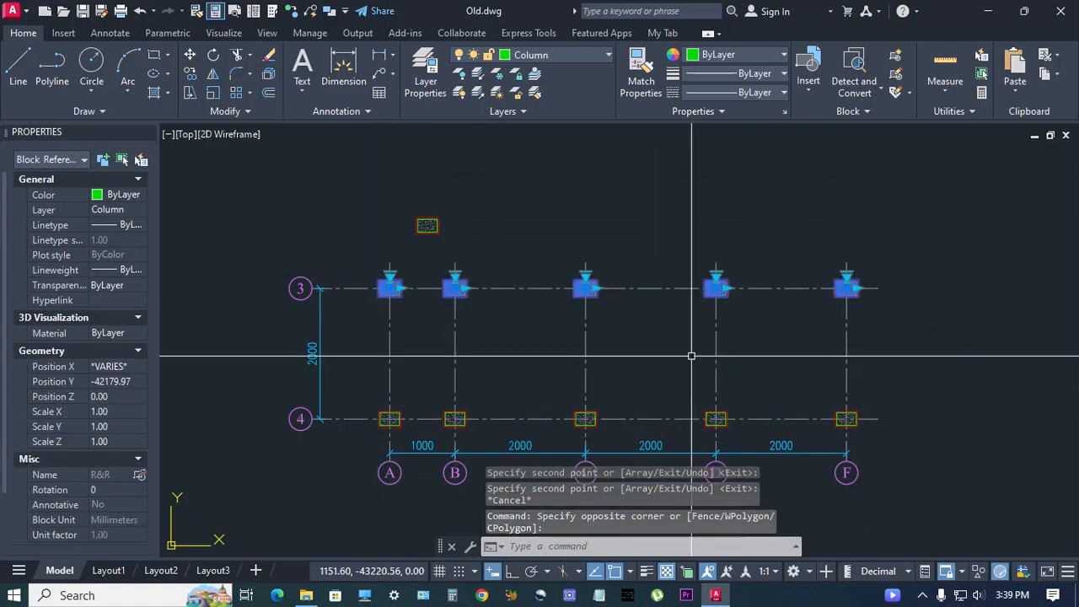
pyautogui.scroll(-2, 132, 511)
pyautogui.click(130, 508)
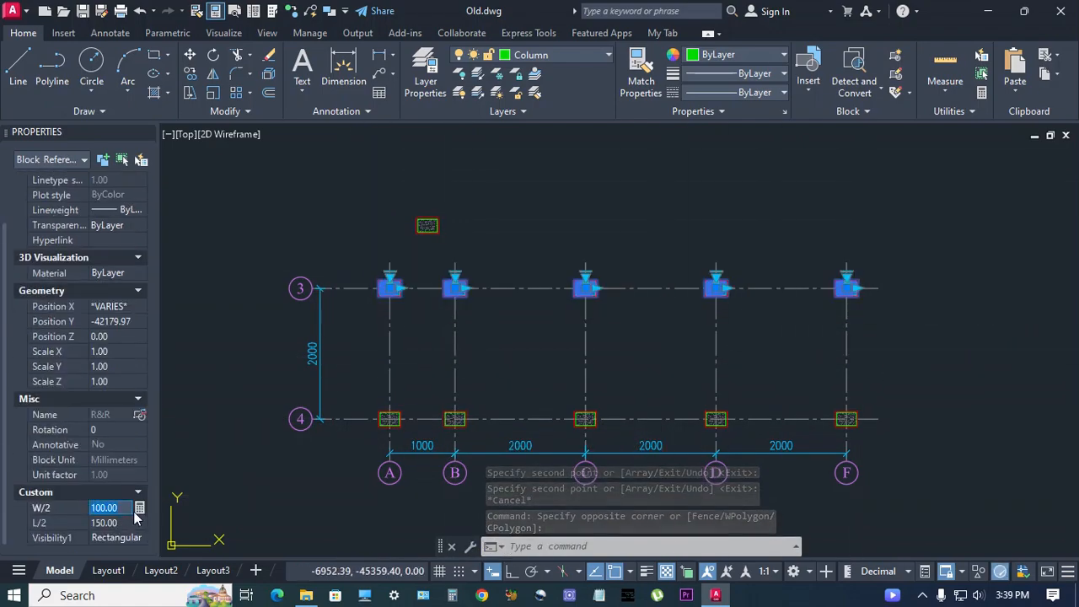
pyautogui.write('150')
pyautogui.click(140, 522)
pyautogui.write('25')
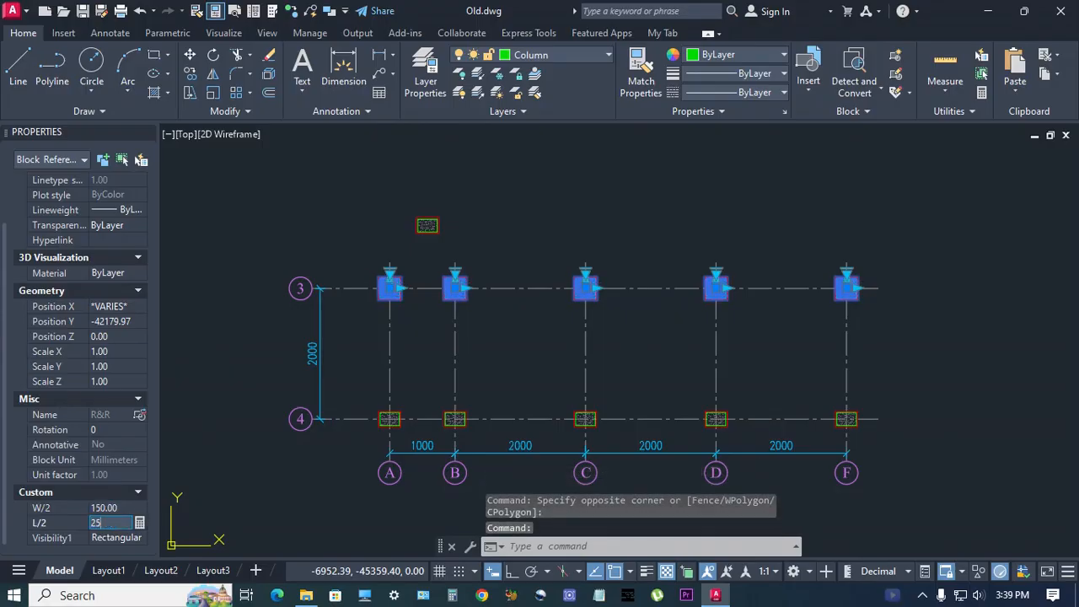
pyautogui.write('0')
pyautogui.press('Return')
# Change the Visibility1 state of the five columns on gridline 3 to Round.
pyautogui.click(141, 540)
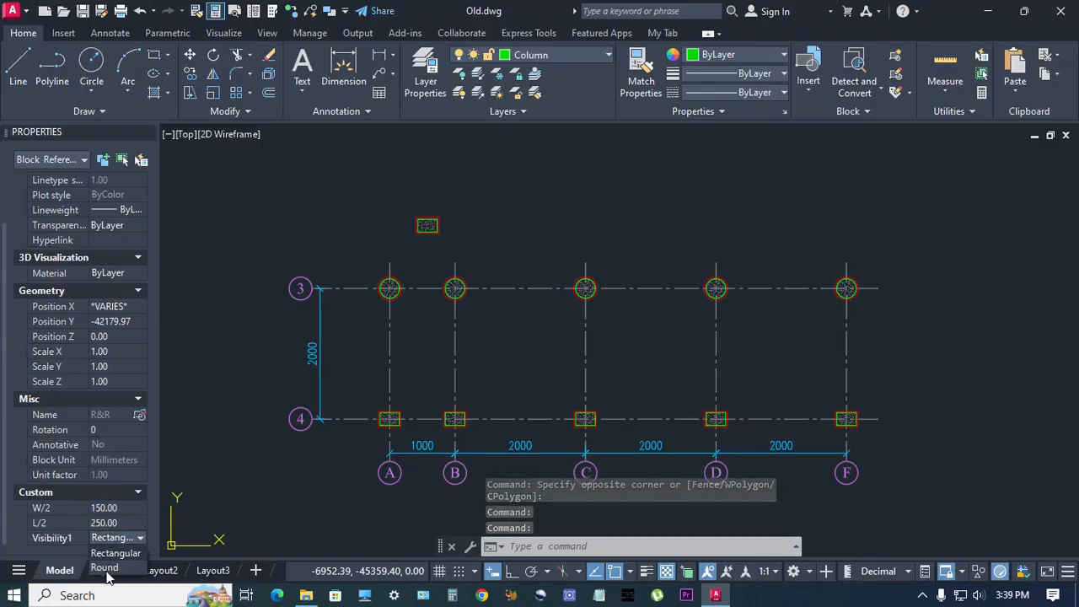
pyautogui.click(109, 580)
pyautogui.press('Escape')
# Set both L/2 and W/2 to 75 for the five column blocks on gridline 4.
pyautogui.click(369, 397)
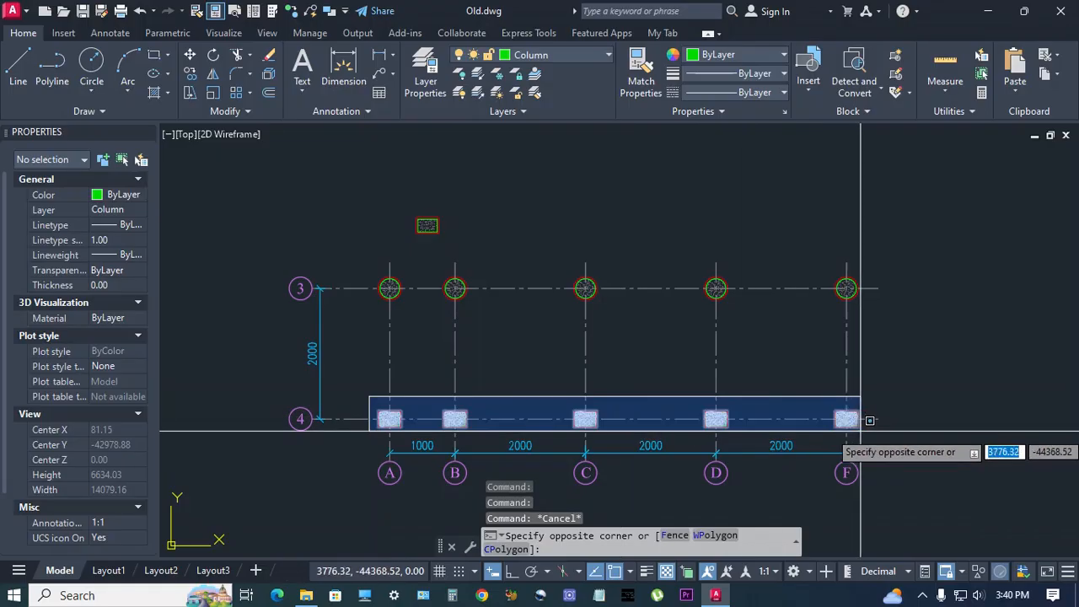
pyautogui.click(860, 439)
pyautogui.scroll(-3, 135, 505)
pyautogui.click(132, 523)
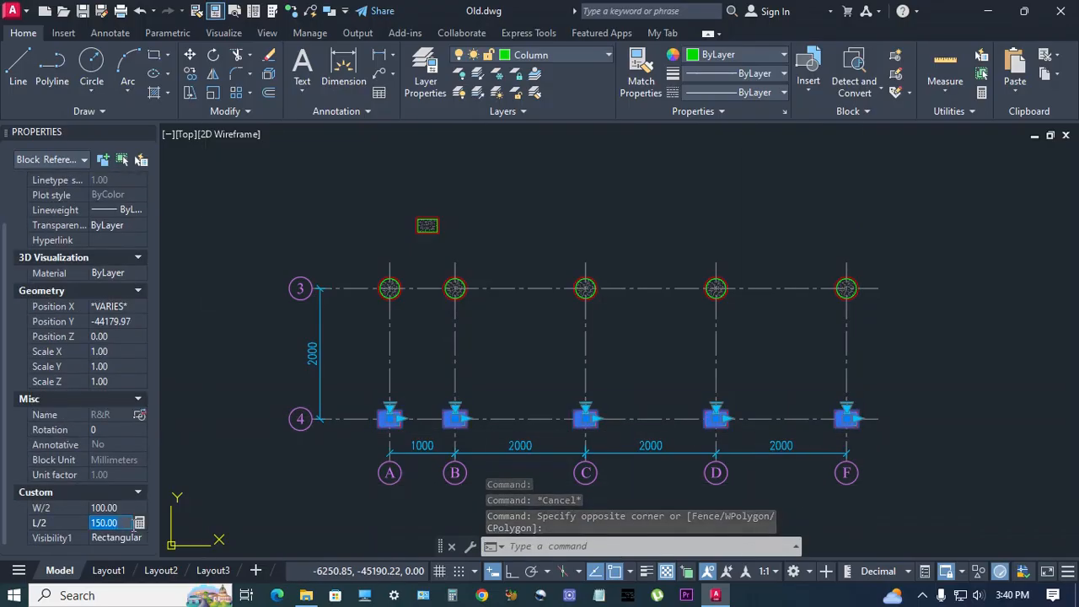
pyautogui.write('75')
pyautogui.press('Return')
pyautogui.click(107, 508)
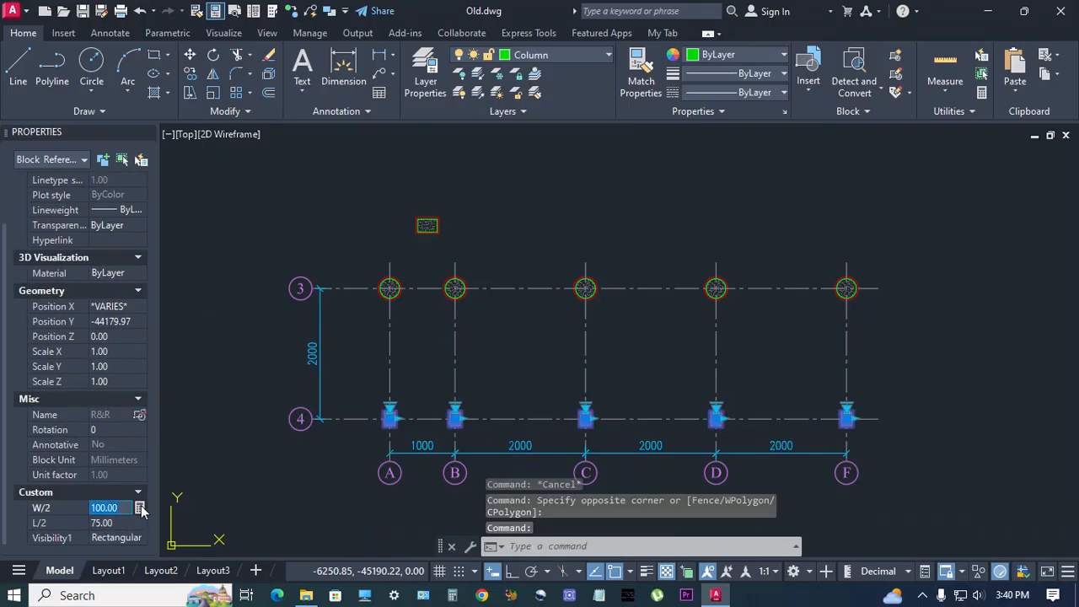
pyautogui.write('75')
pyautogui.press('Return')
pyautogui.click(108, 523)
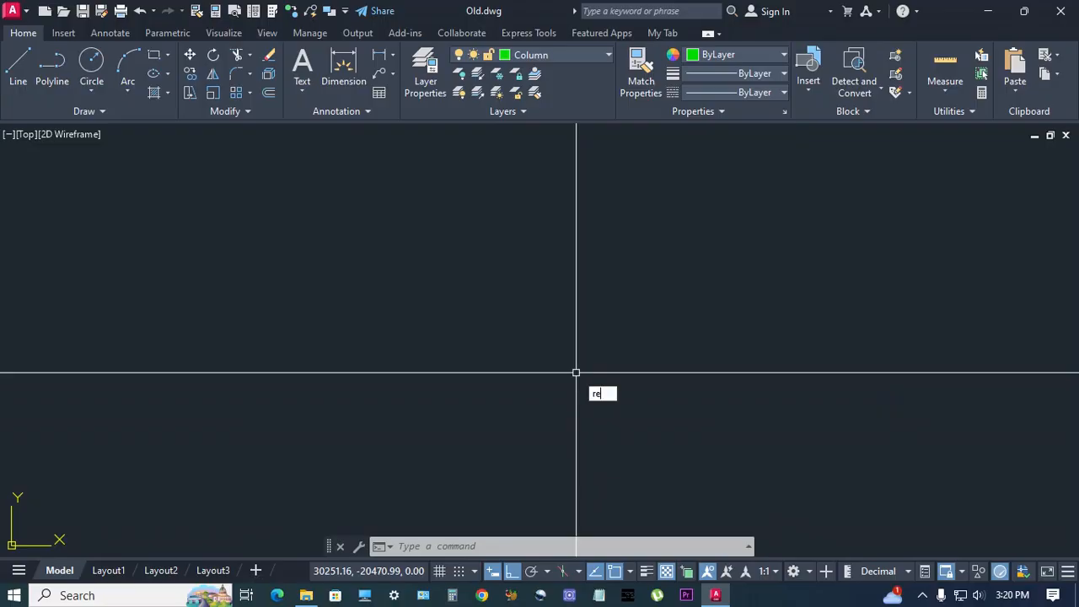
# Draw a rectangle with a length of 300 and a width of 225 in the empty model space.
pyautogui.write('c')
pyautogui.press('Return')
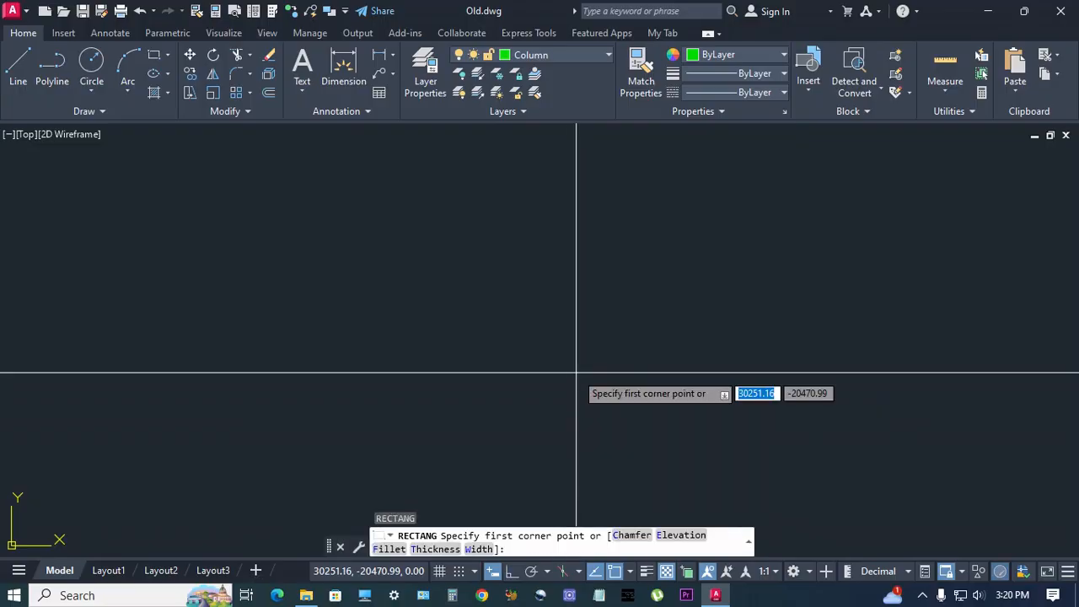
pyautogui.click(431, 418)
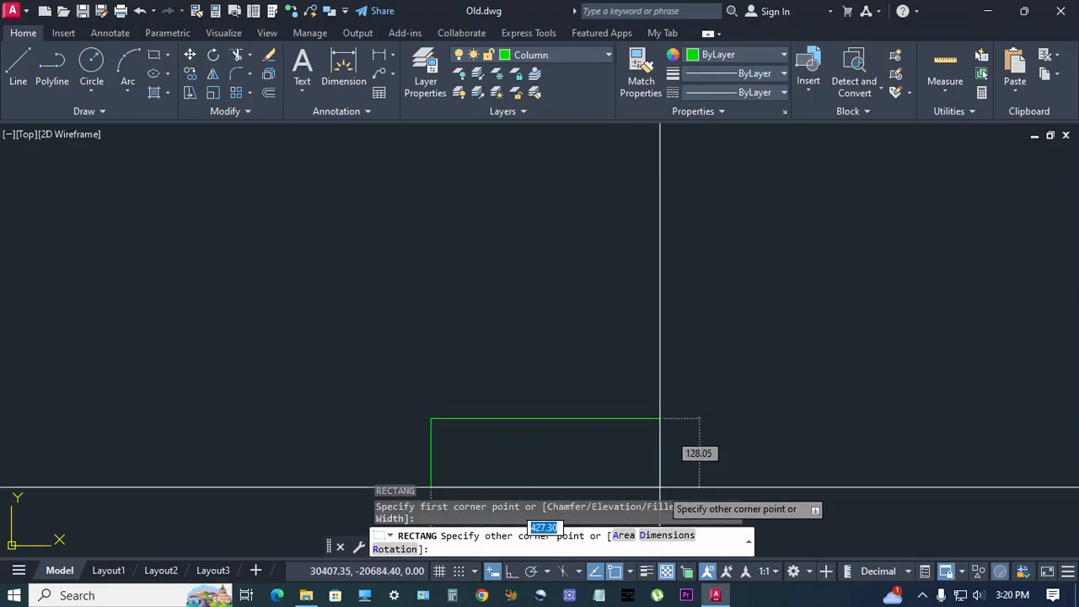
pyautogui.click(670, 540)
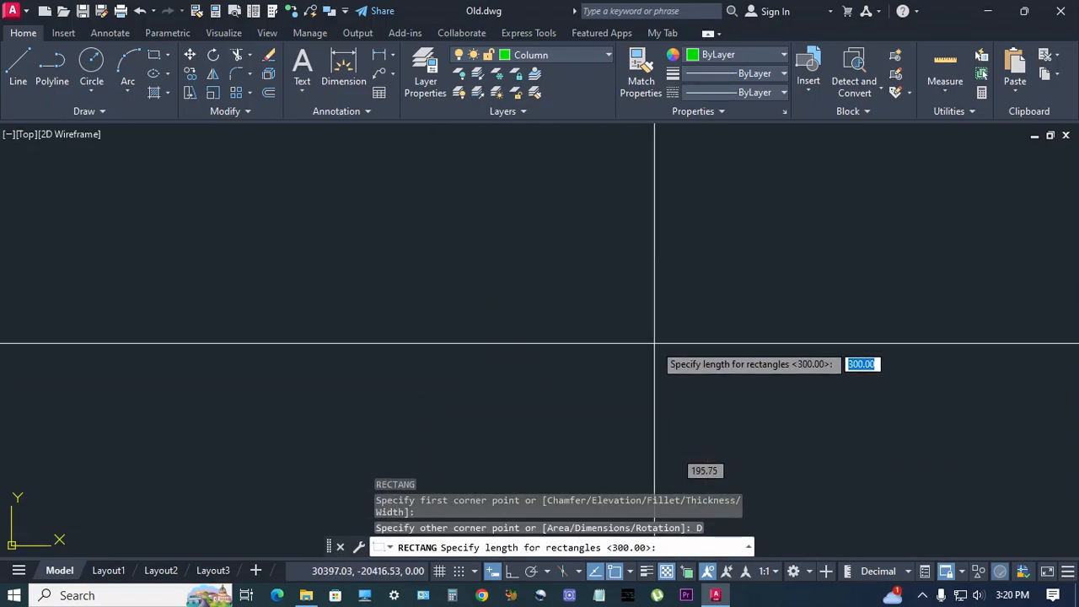
pyautogui.write('300')
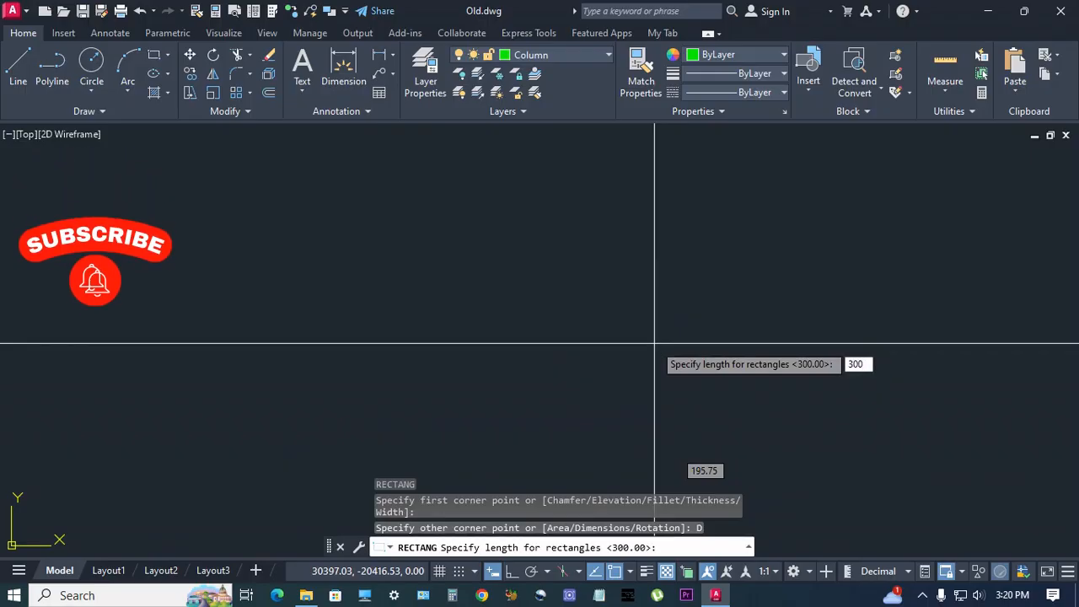
pyautogui.press('Return')
pyautogui.write('225')
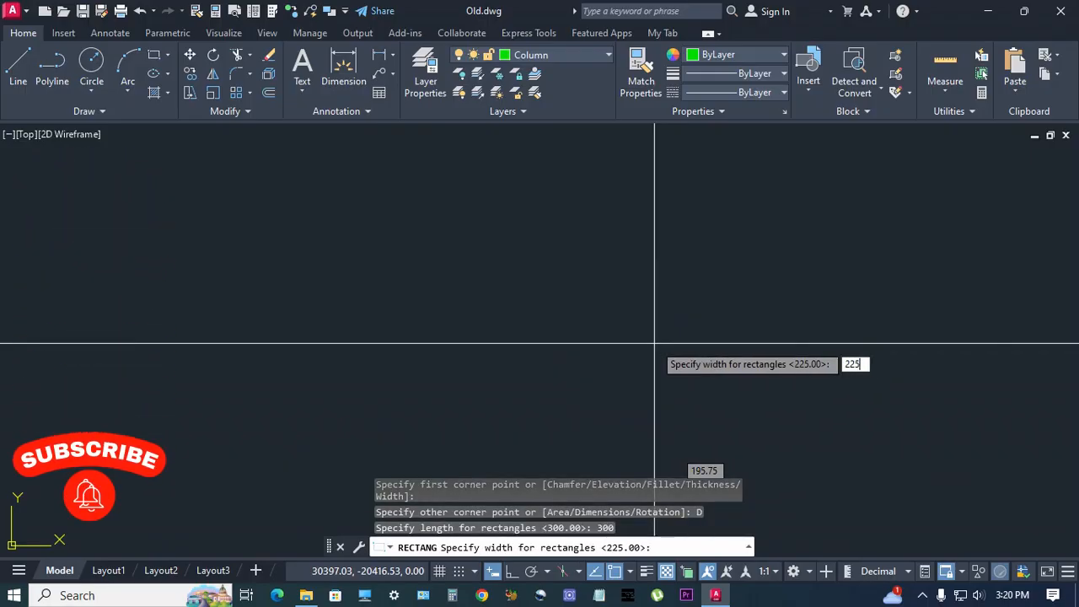
pyautogui.press('Return')
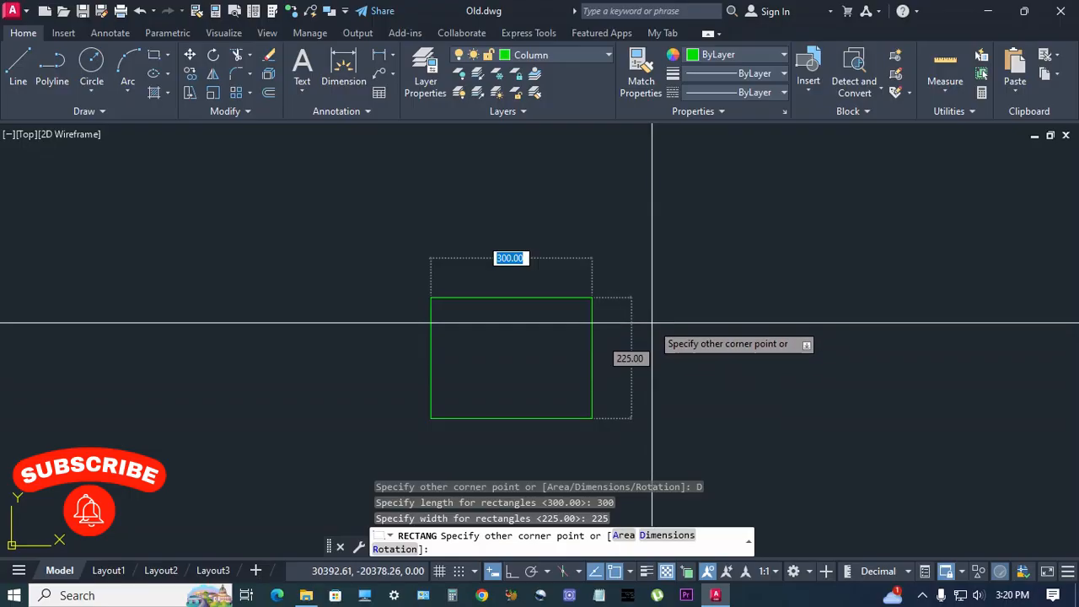
pyautogui.click(654, 327)
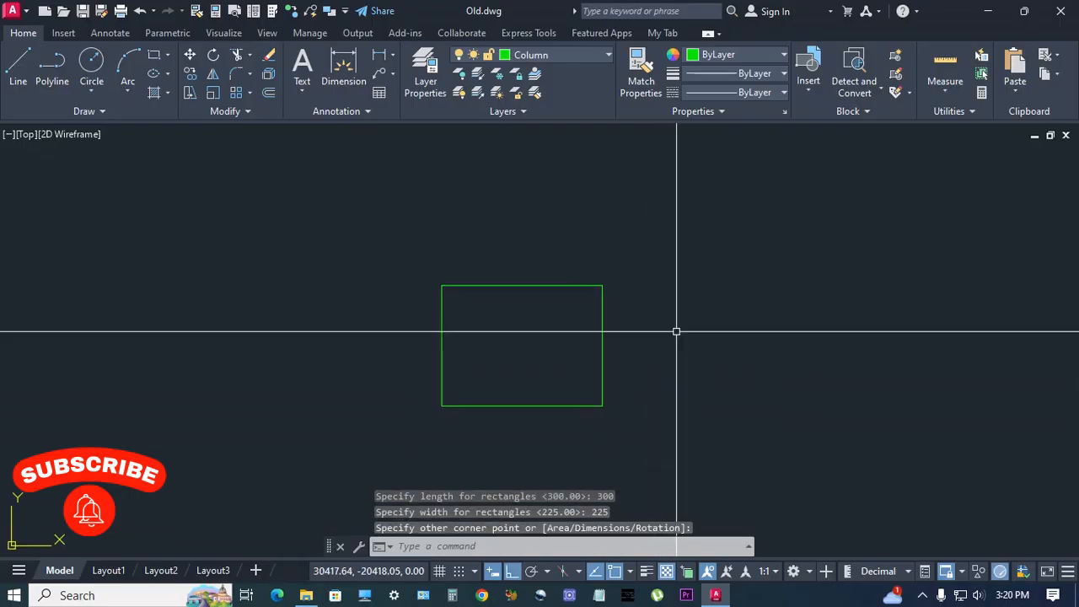
# Draw a circle centred in the rectangle with its radius reaching the midpoint of the rectangle's upper edge.
pyautogui.write('c')
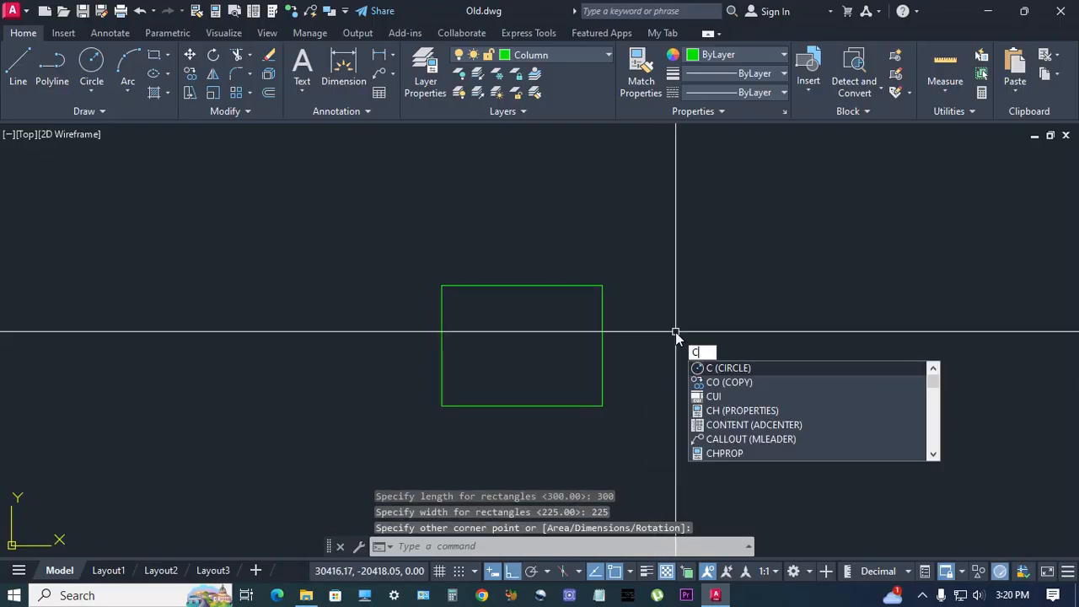
pyautogui.press('Return')
pyautogui.click(522, 346)
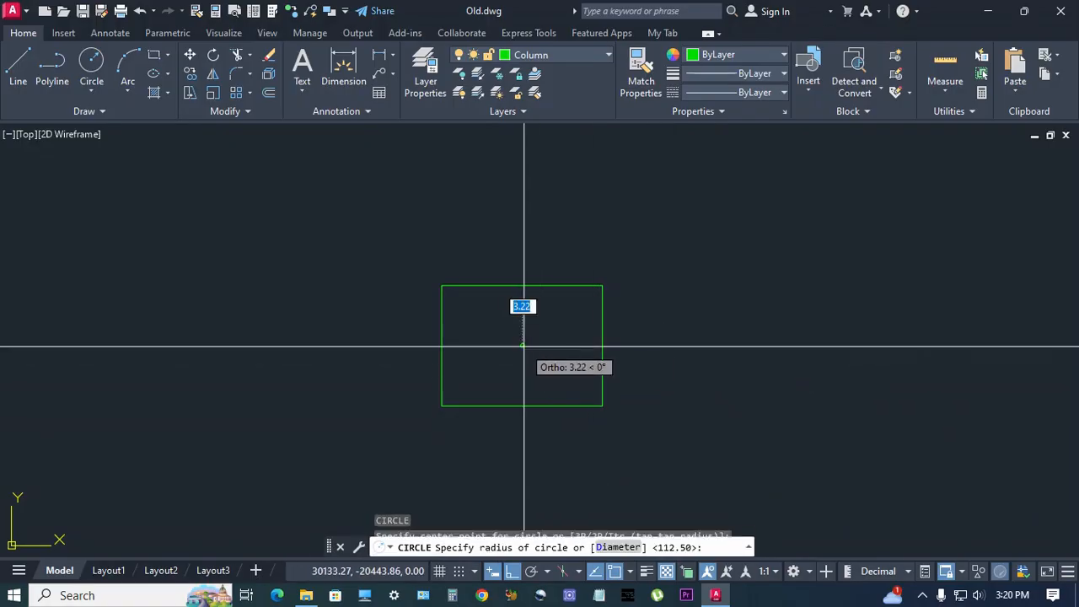
pyautogui.click(521, 284)
pyautogui.moveTo(520, 338); pyautogui.dragTo(546, 342, button='middle')
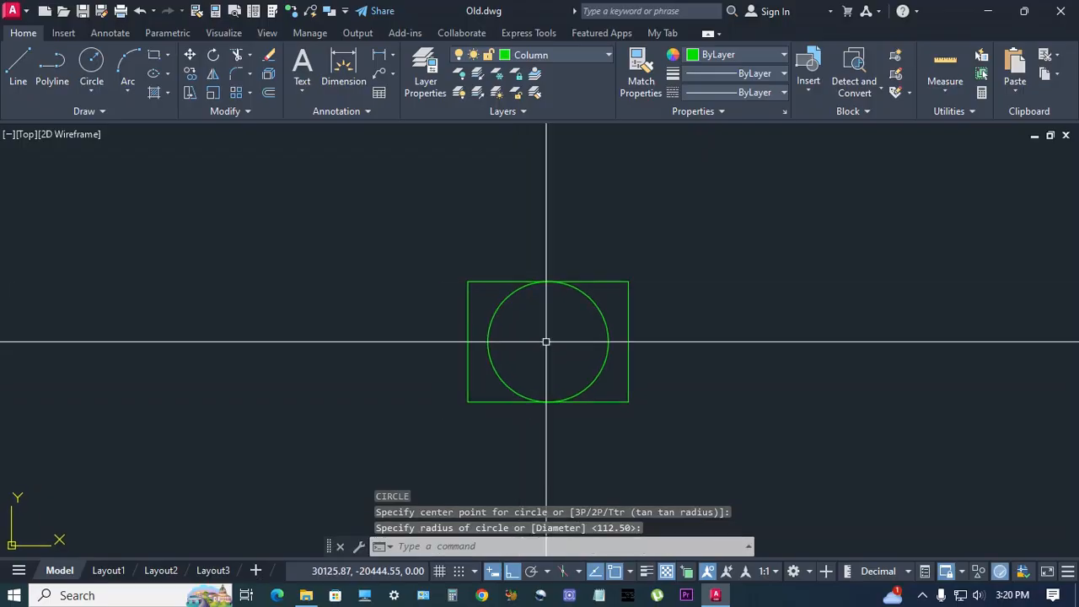
# Offset the rectangle and the circle outward by 20.
pyautogui.scroll(2, 533, 342)
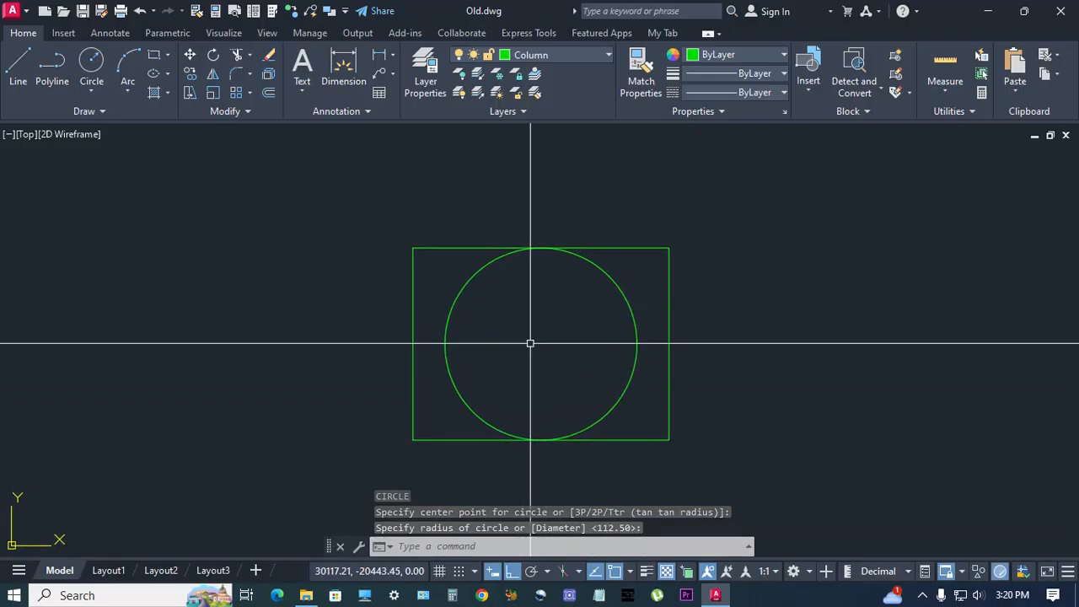
pyautogui.press('Return')
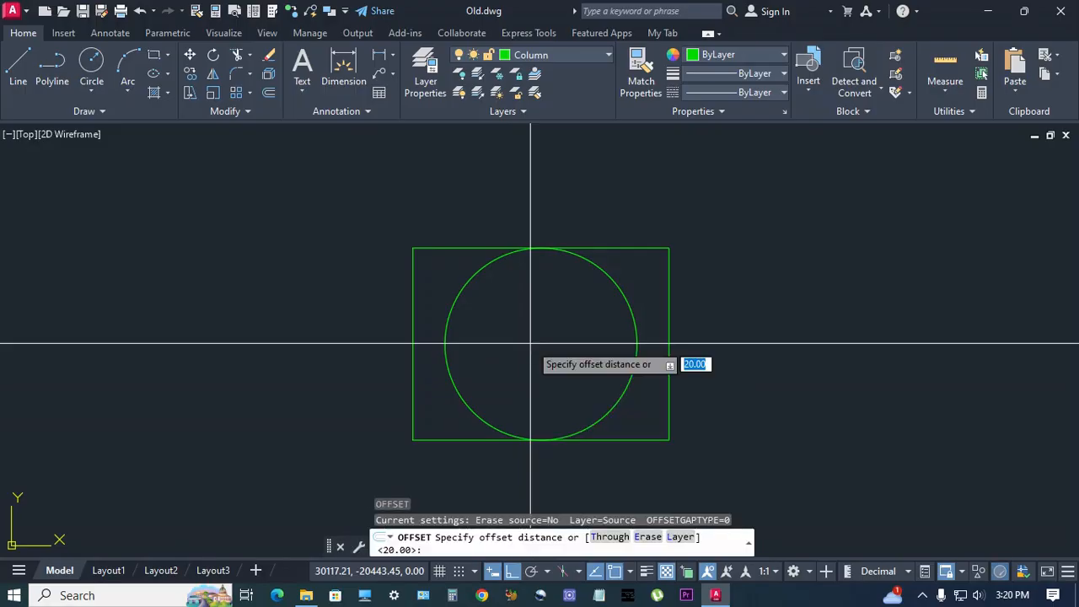
pyautogui.write('20')
pyautogui.press('Return')
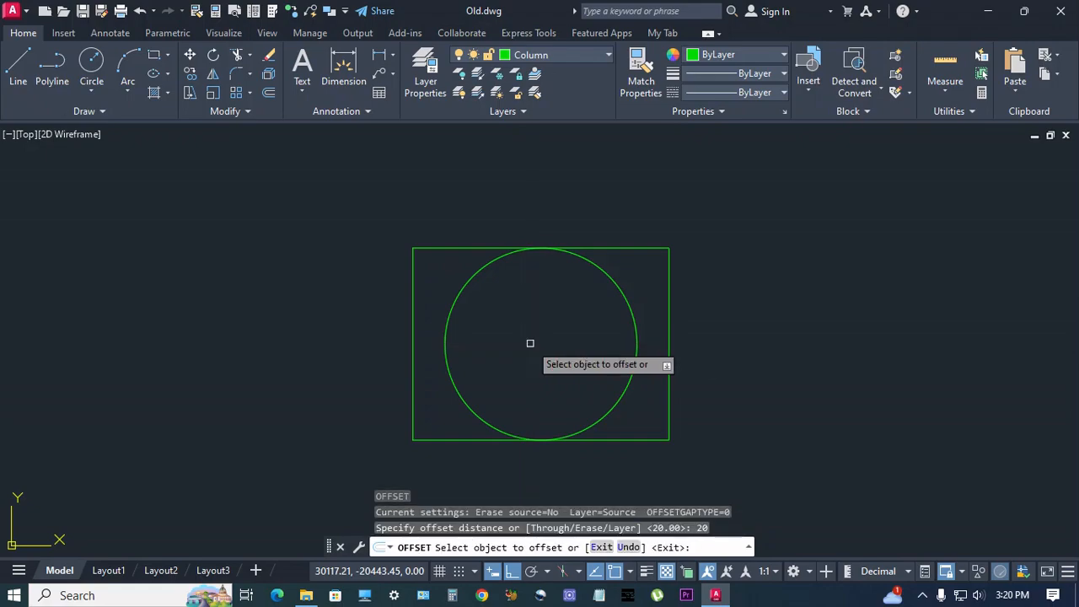
pyautogui.click(636, 248)
pyautogui.click(640, 236)
pyautogui.click(628, 292)
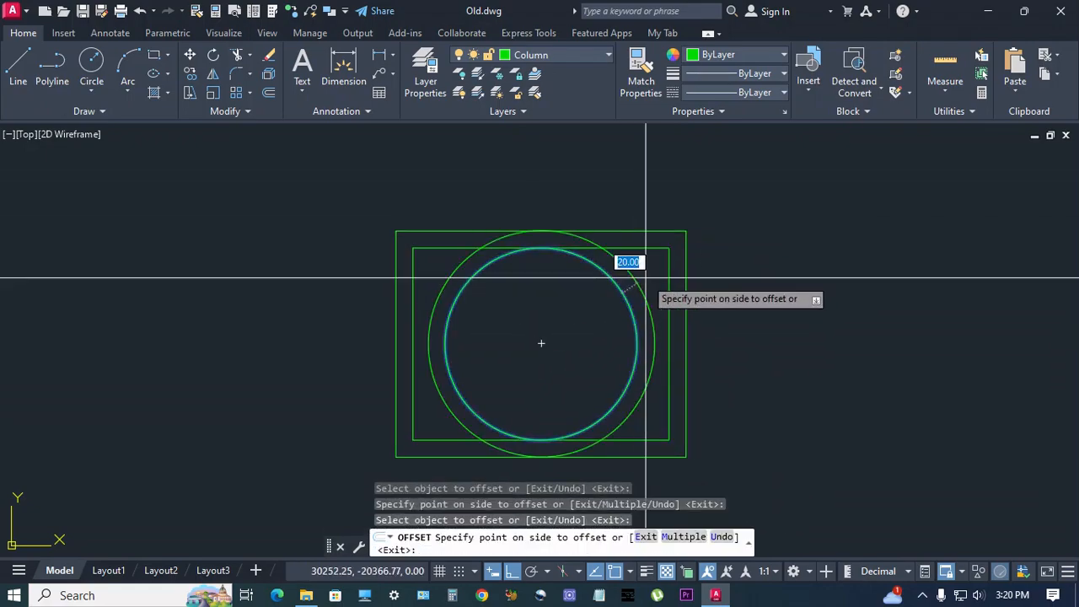
pyautogui.click(646, 261)
pyautogui.rightClick(686, 279)
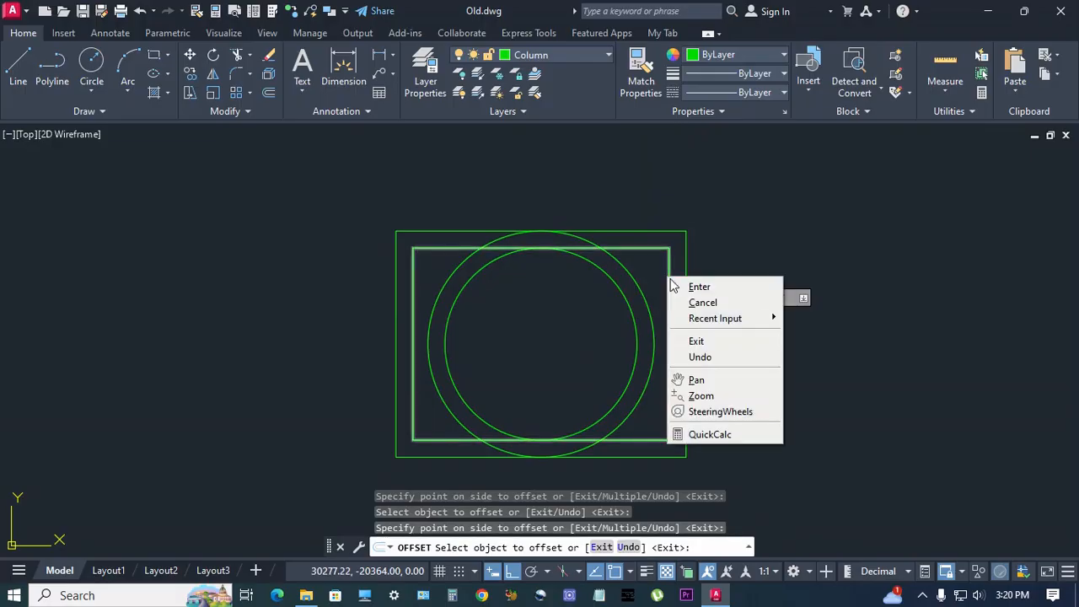
pyautogui.click(701, 286)
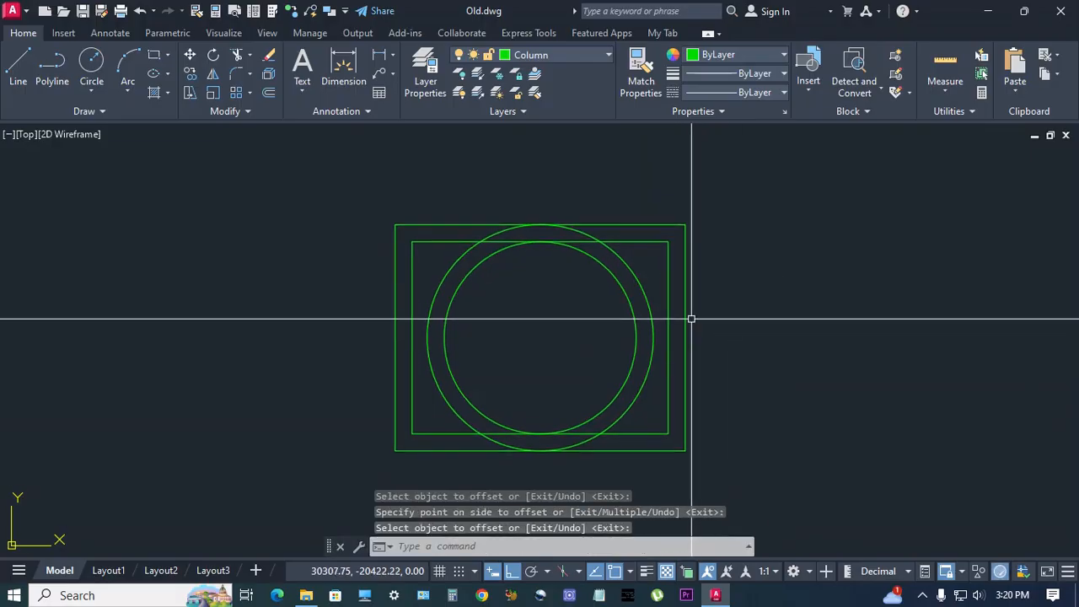
# Change the colour of the outer offset rectangle and outer offset circle to Red.
pyautogui.press('Return')
pyautogui.click(687, 315)
pyautogui.click(663, 327)
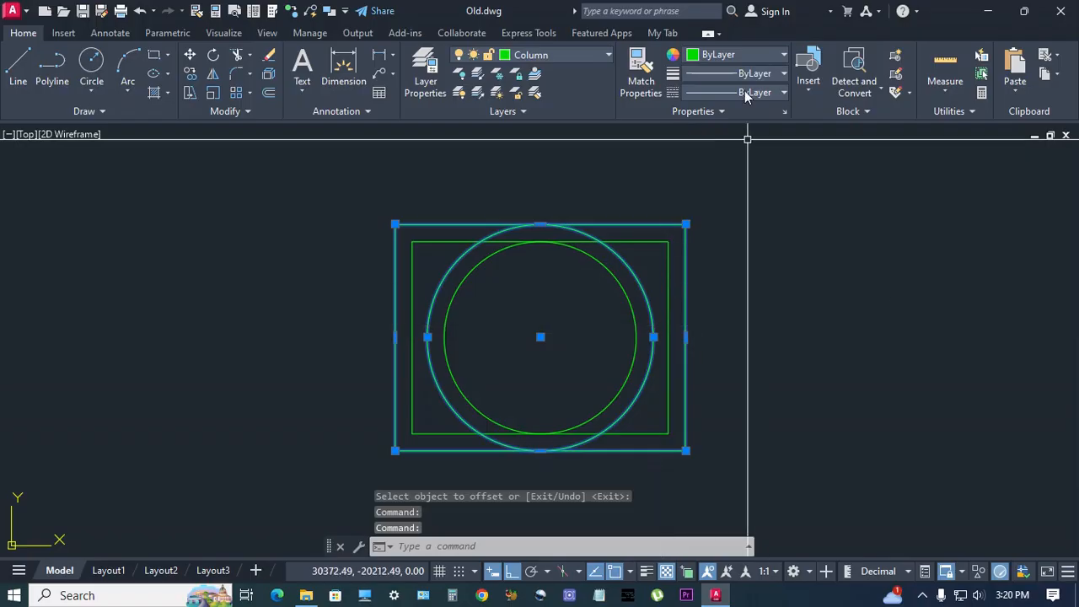
pyautogui.click(749, 57)
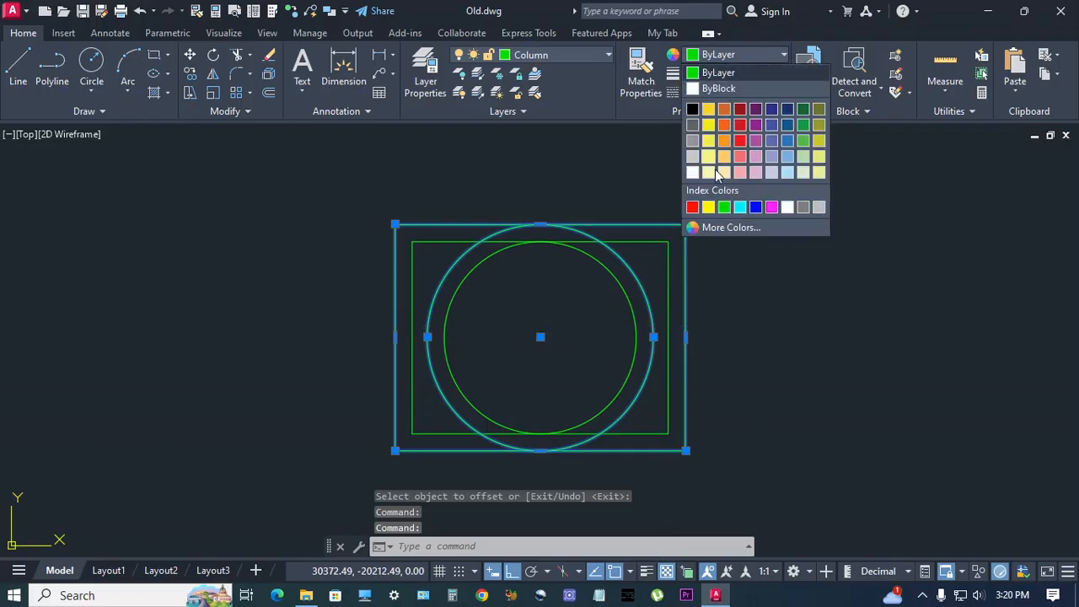
pyautogui.click(691, 207)
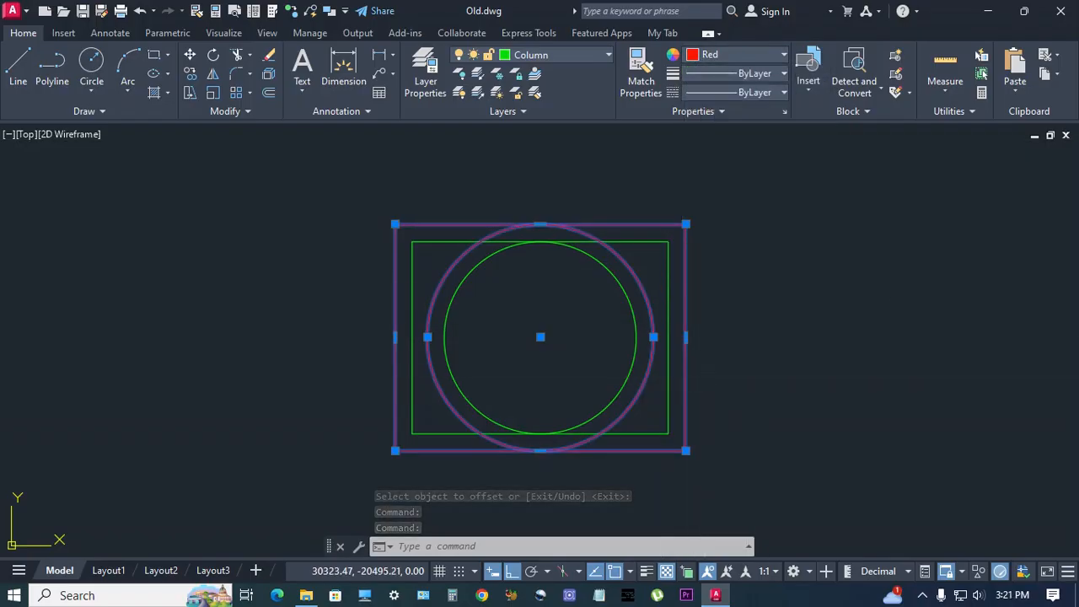
pyautogui.press('Escape')
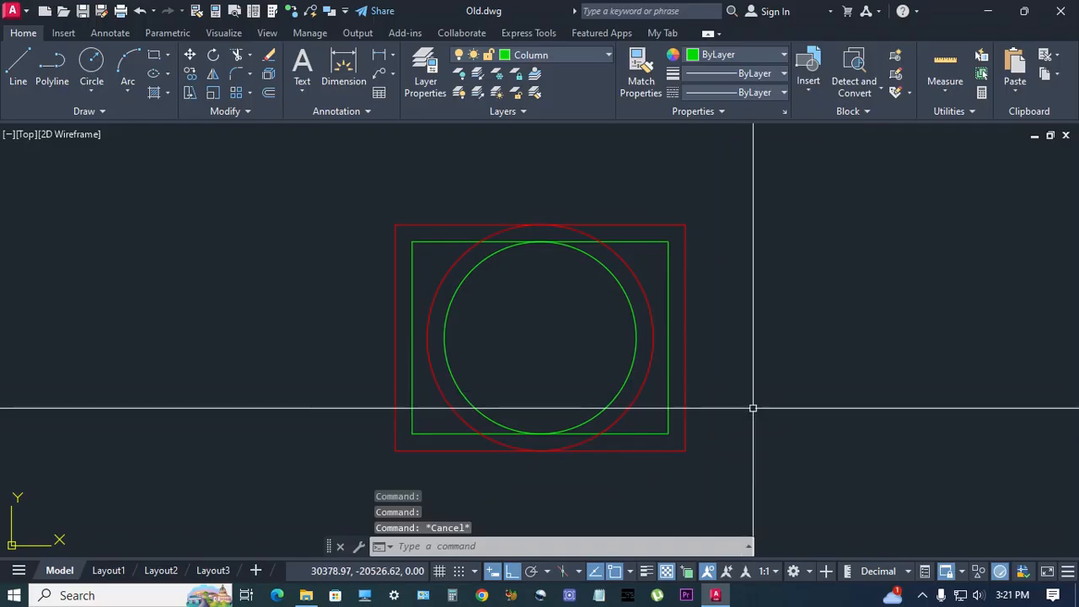
# Start a hatch using the predefined AR-CONC pattern at a scale of 12 on the Column Hatch layer.
pyautogui.write('h')
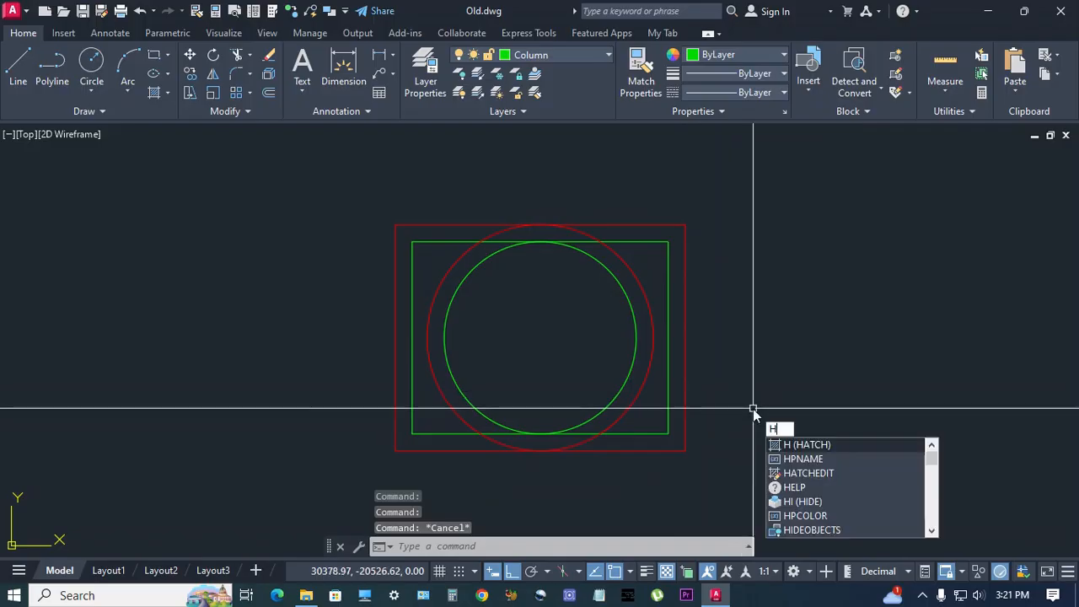
pyautogui.press('Return')
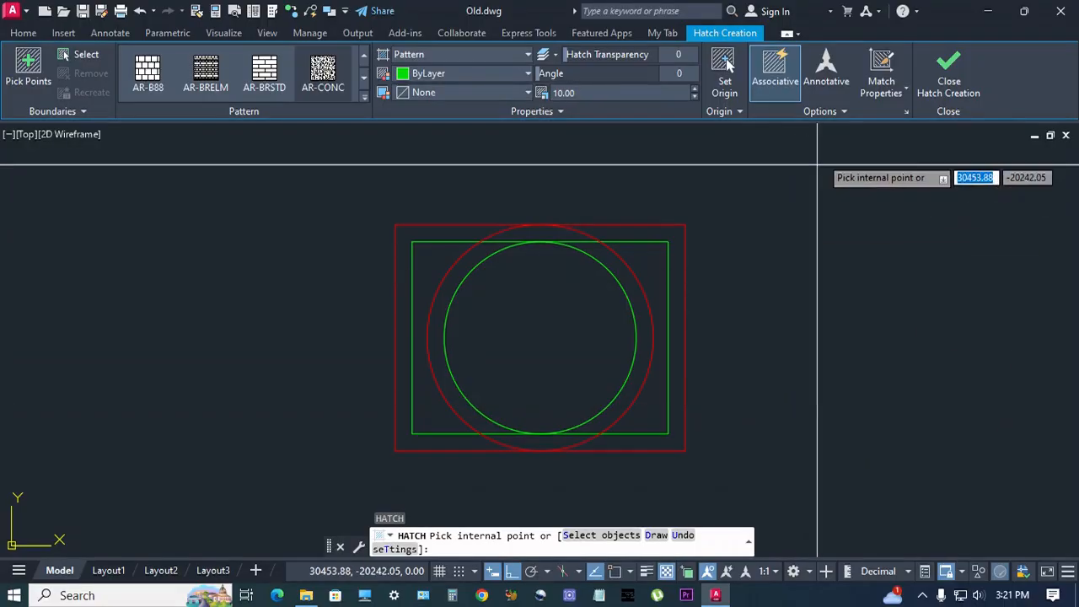
pyautogui.click(906, 112)
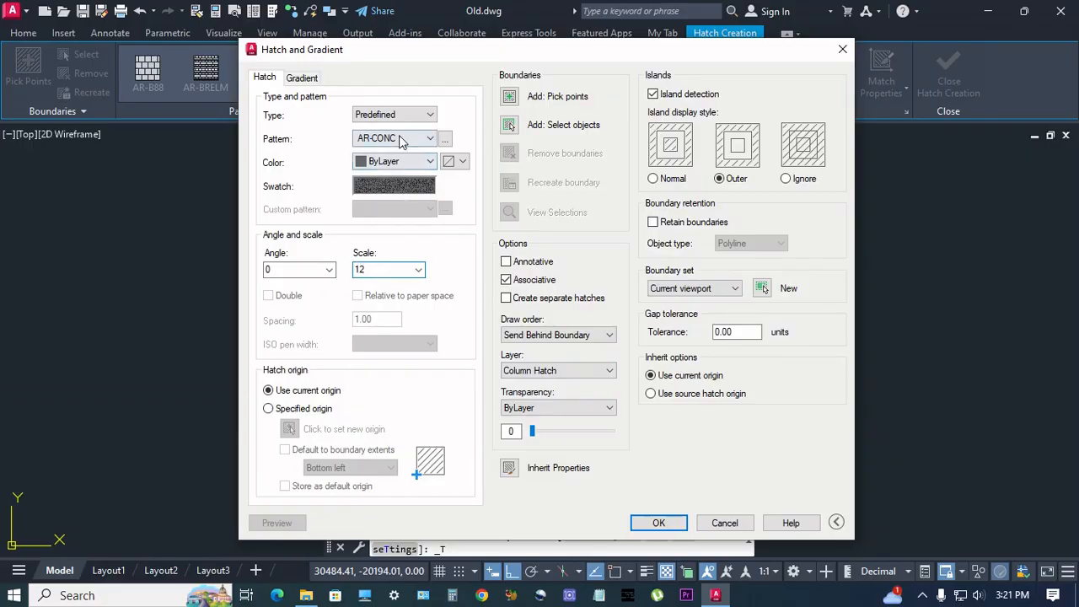
pyautogui.click(445, 139)
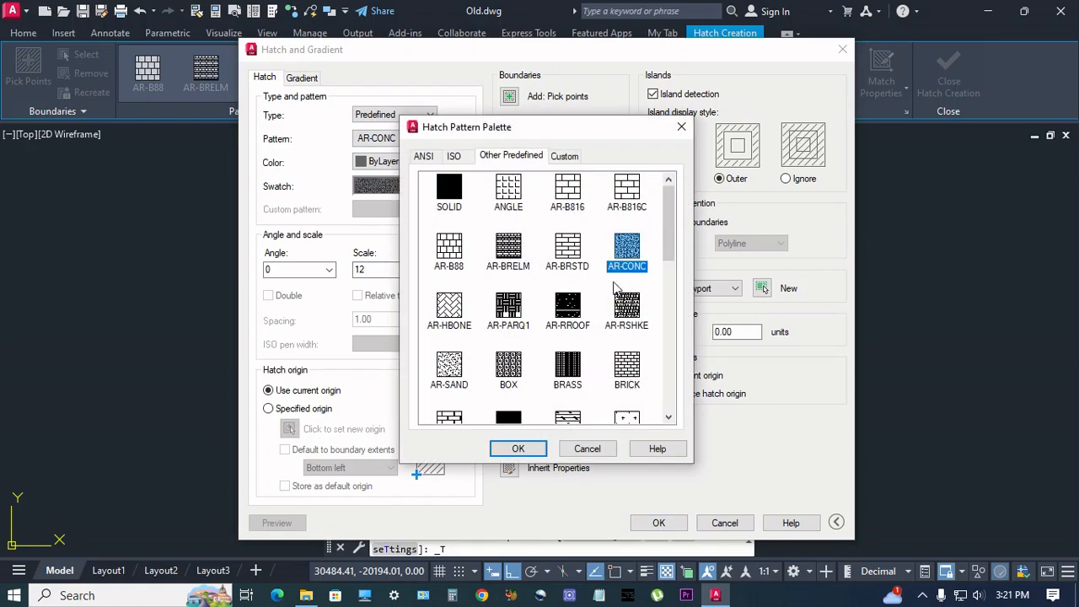
pyautogui.click(518, 449)
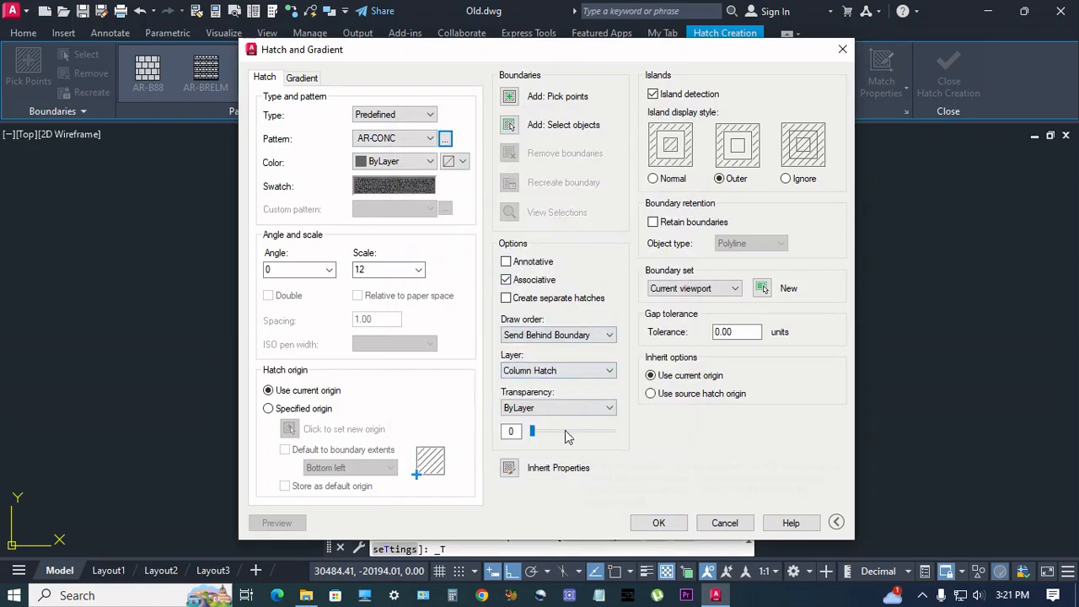
pyautogui.click(611, 372)
pyautogui.click(548, 194)
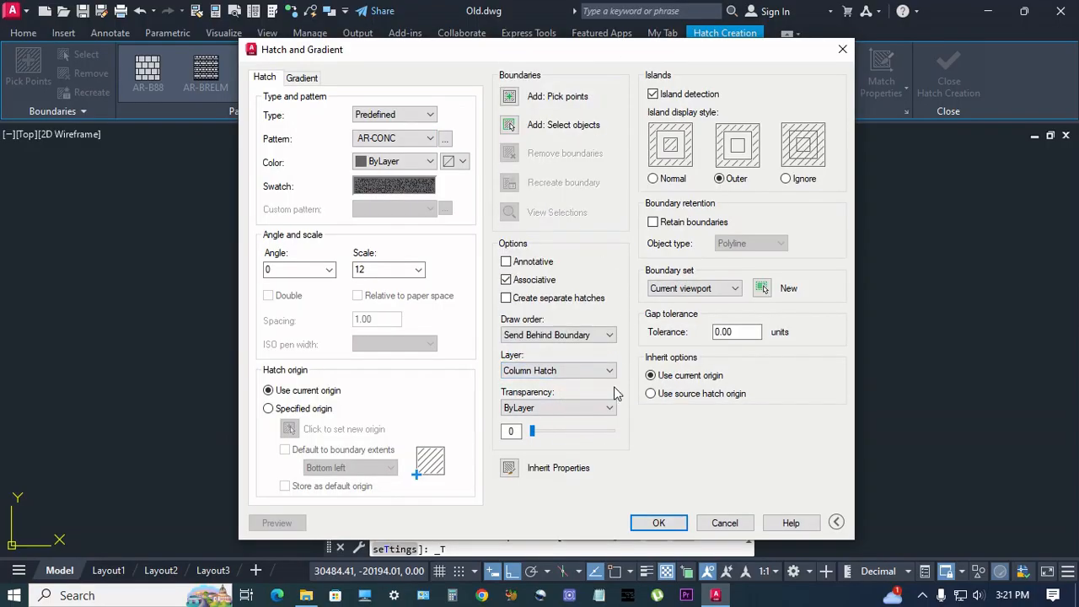
# Make the hatch annotative and apply it to the inner green circle by selecting that object as the boundary.
pyautogui.click(505, 280)
pyautogui.click(516, 128)
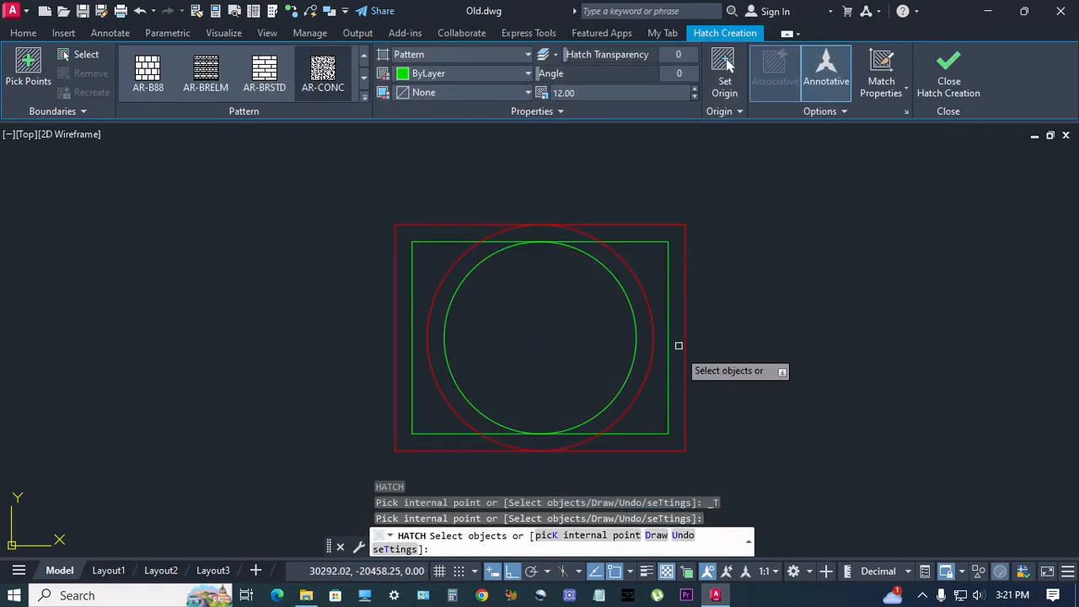
pyautogui.click(626, 374)
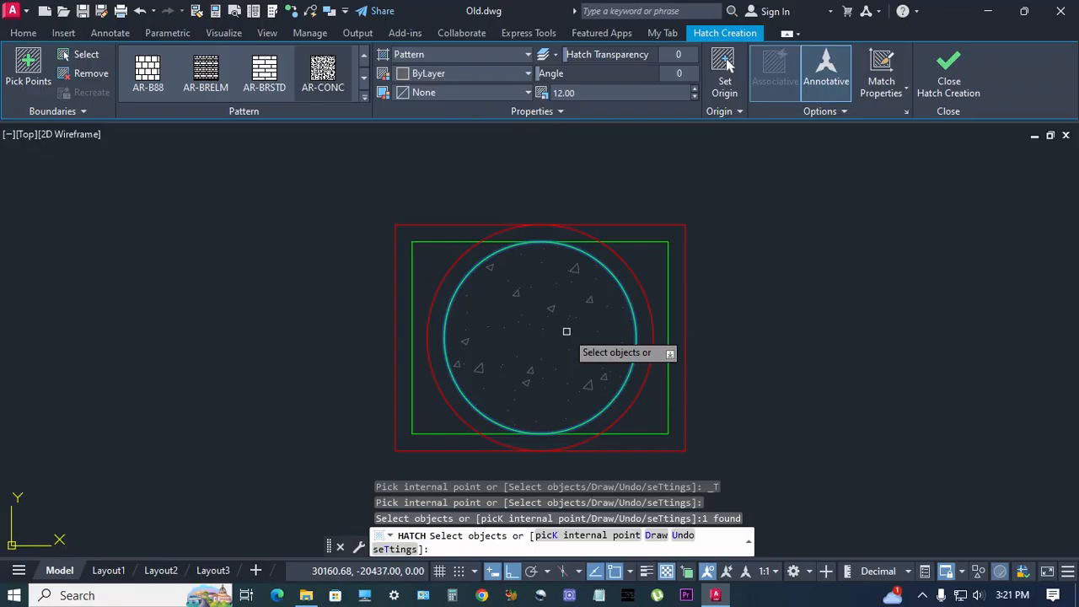
pyautogui.rightClick(571, 339)
pyautogui.click(592, 342)
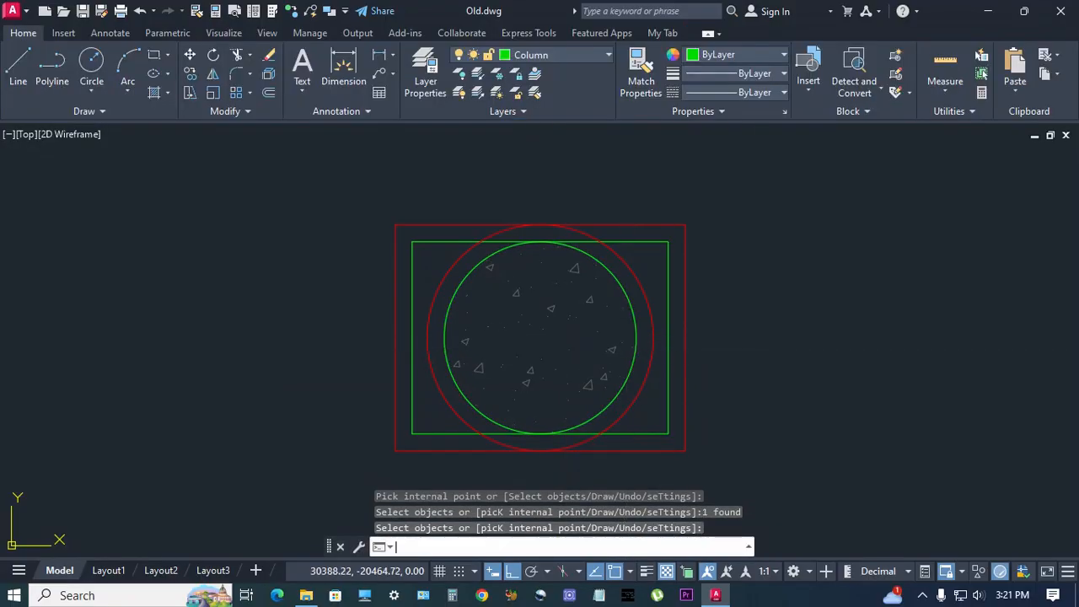
# Hatch the inner green rectangle with the same AR-CONC pattern at scale 12, selecting the rectangle as the boundary object.
pyautogui.press('Return')
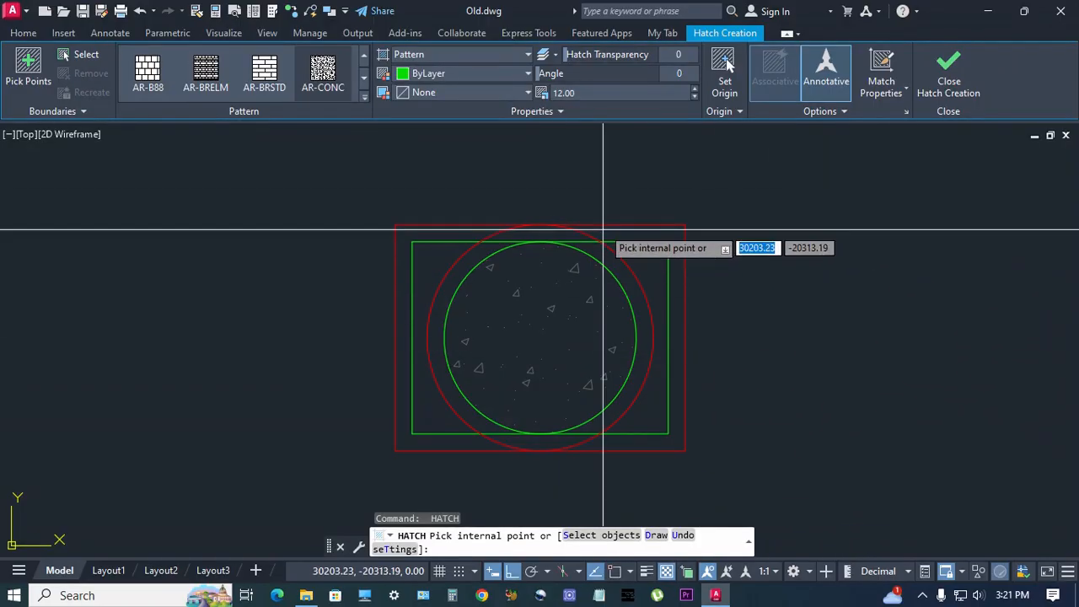
pyautogui.click(906, 113)
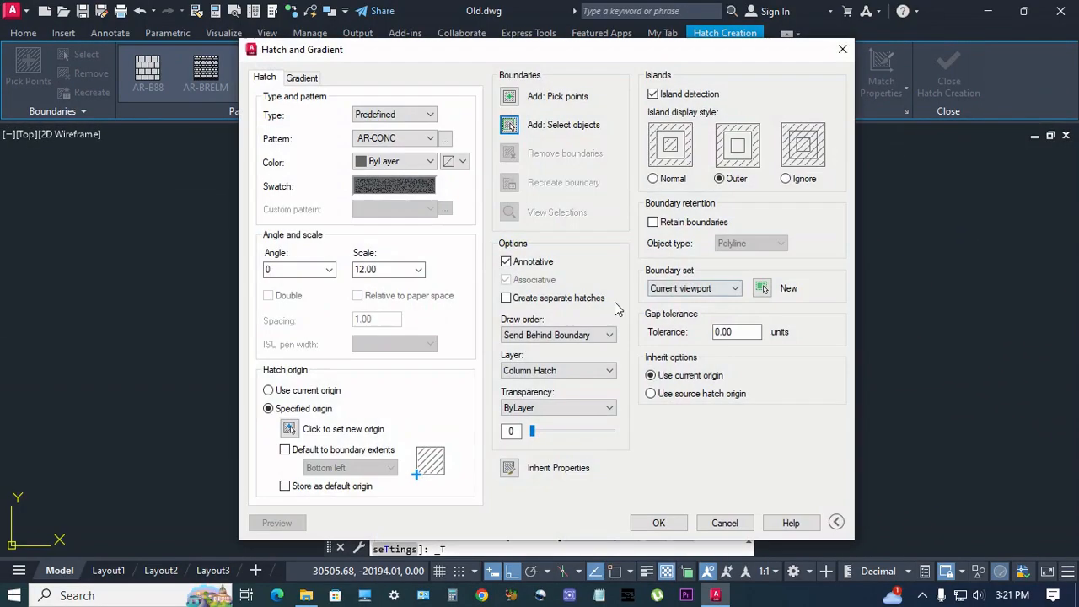
pyautogui.click(510, 125)
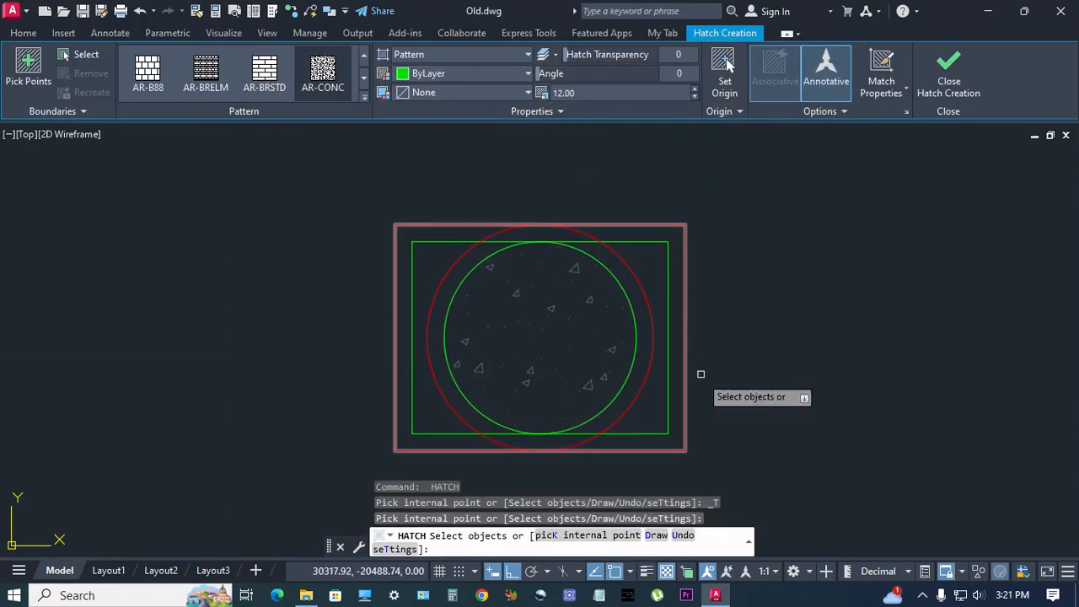
pyautogui.click(669, 351)
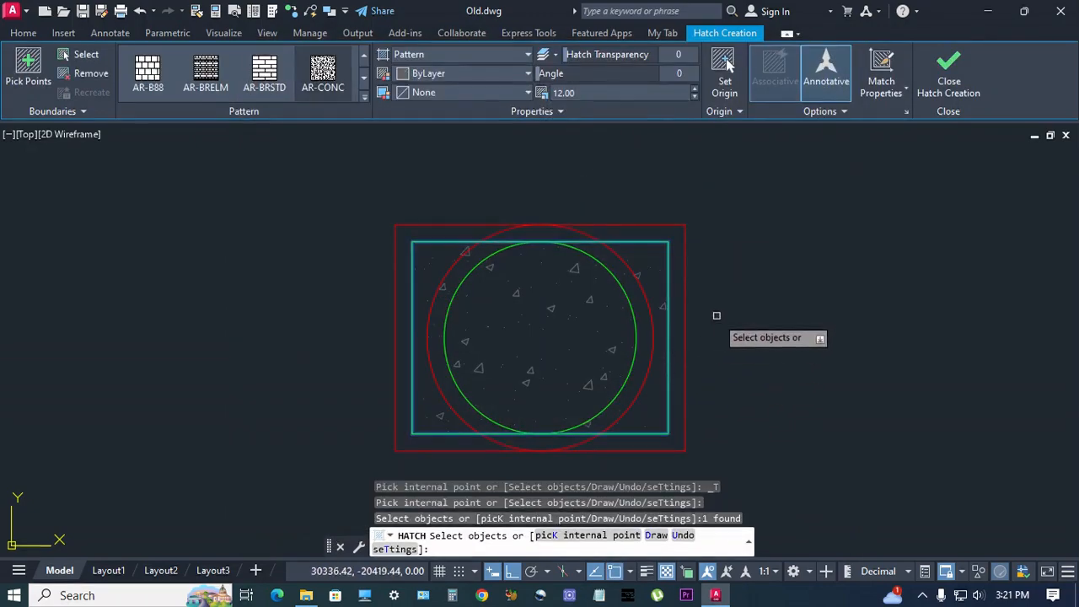
pyautogui.rightClick(729, 315)
pyautogui.click(757, 323)
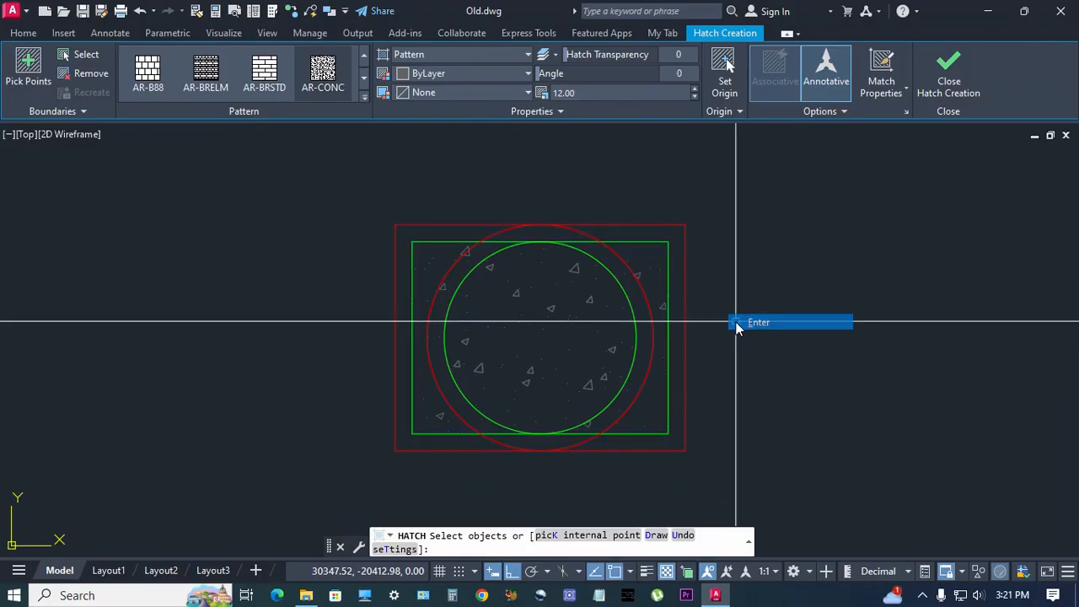
# Start a block definition named R&R and select both rectangles, both circles and the two hatches as its objects.
pyautogui.moveTo(720, 342); pyautogui.dragTo(706, 341, button='middle')
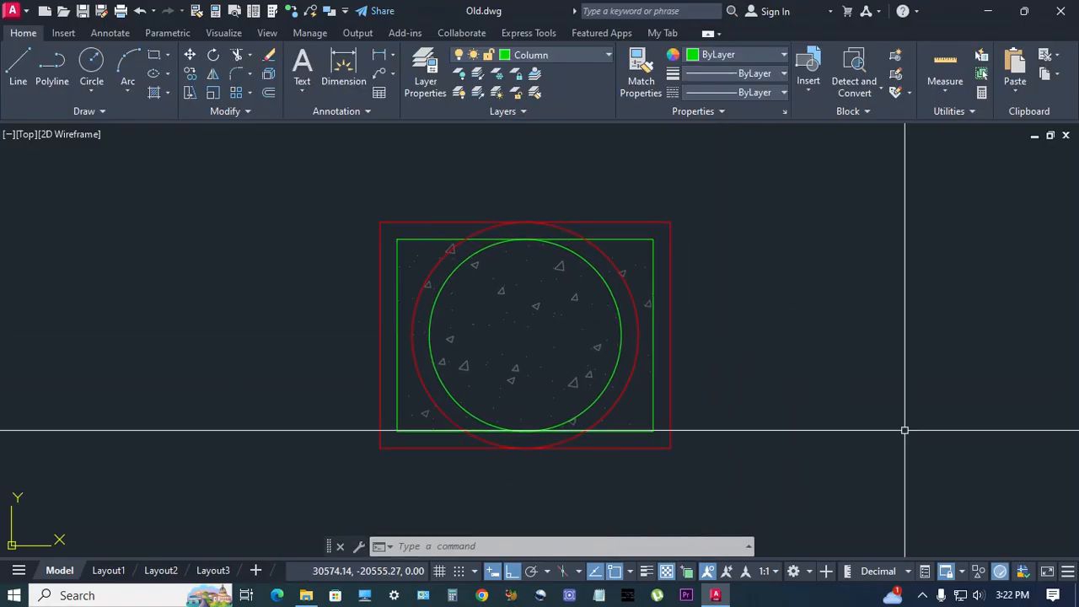
pyautogui.press('Return')
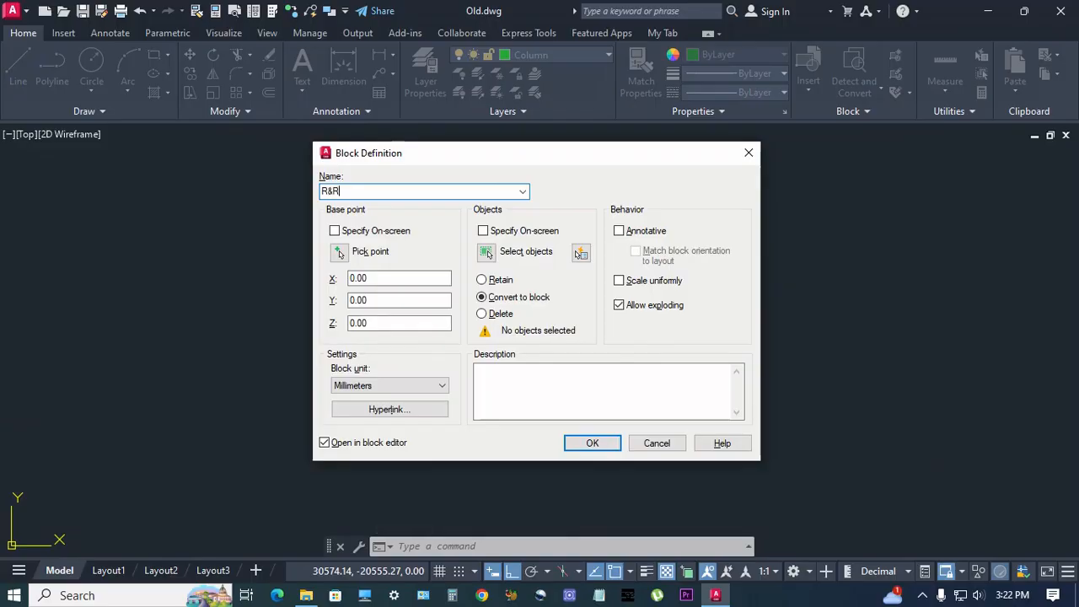
pyautogui.click(485, 254)
pyautogui.click(342, 194)
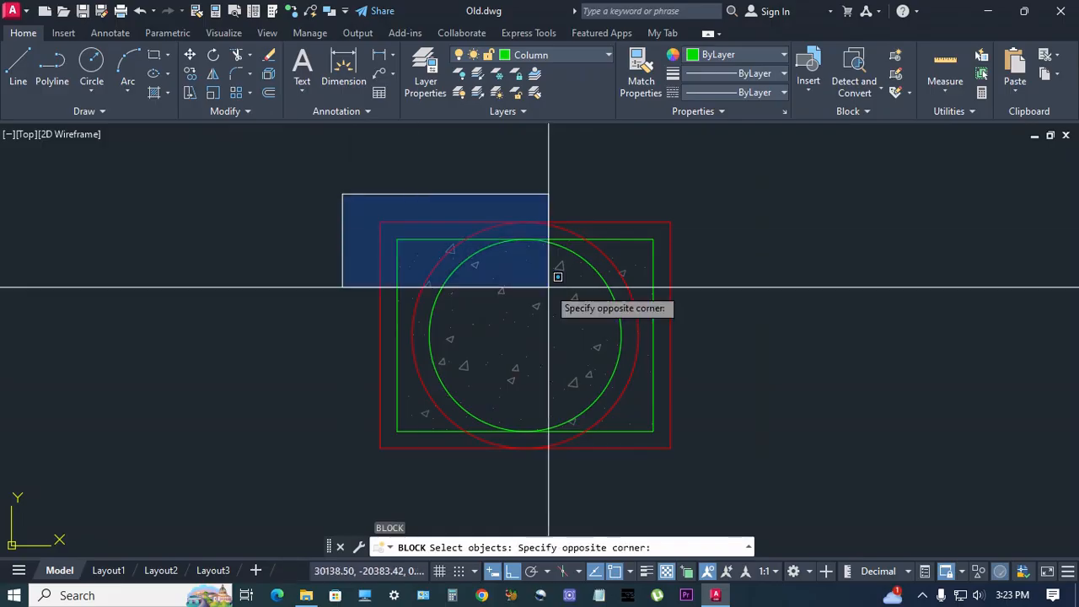
pyautogui.click(706, 474)
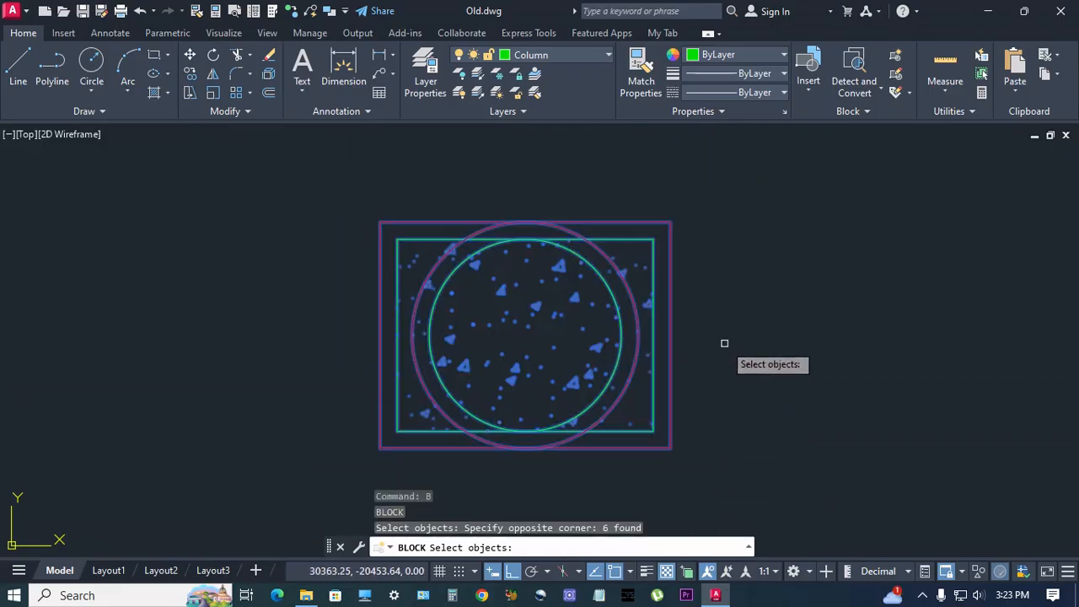
pyautogui.press('Return')
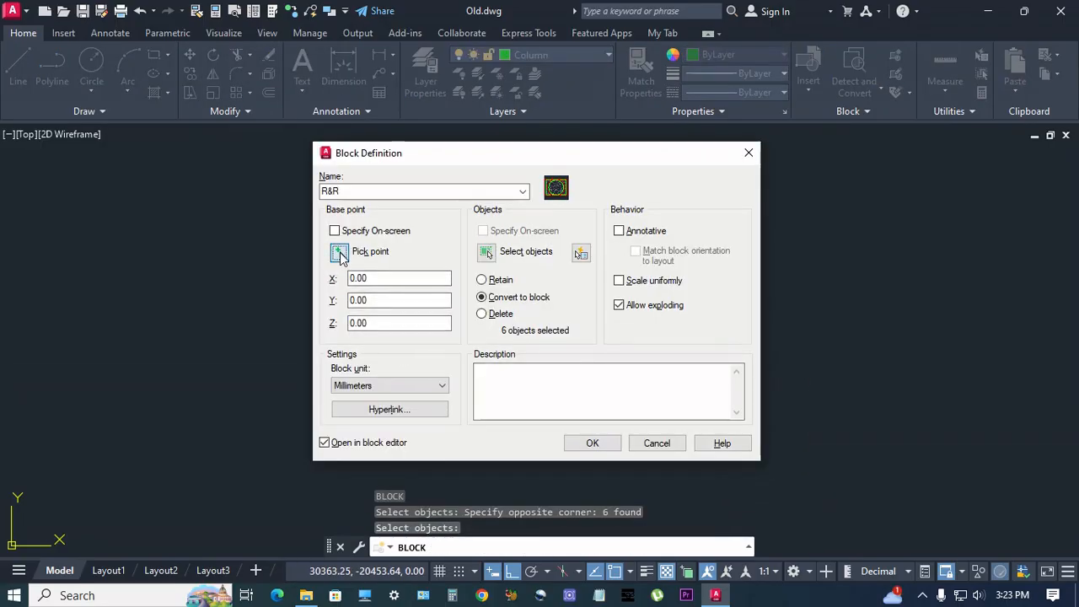
# Set the block's base point at the common centre of the shapes and create the block, opening it in the block editor.
pyautogui.click(339, 253)
pyautogui.click(525, 335)
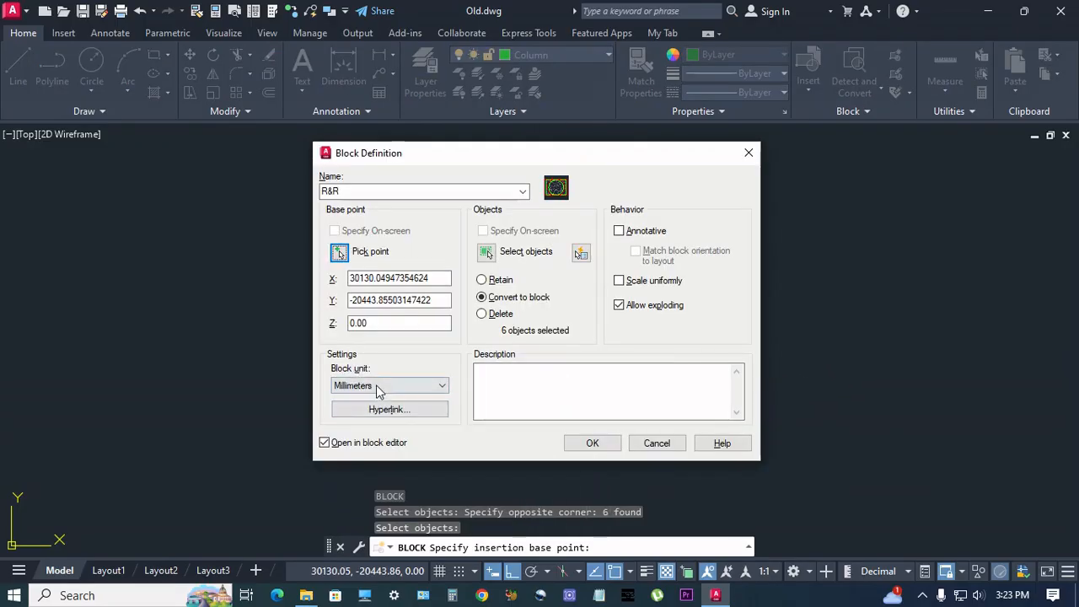
pyautogui.click(593, 444)
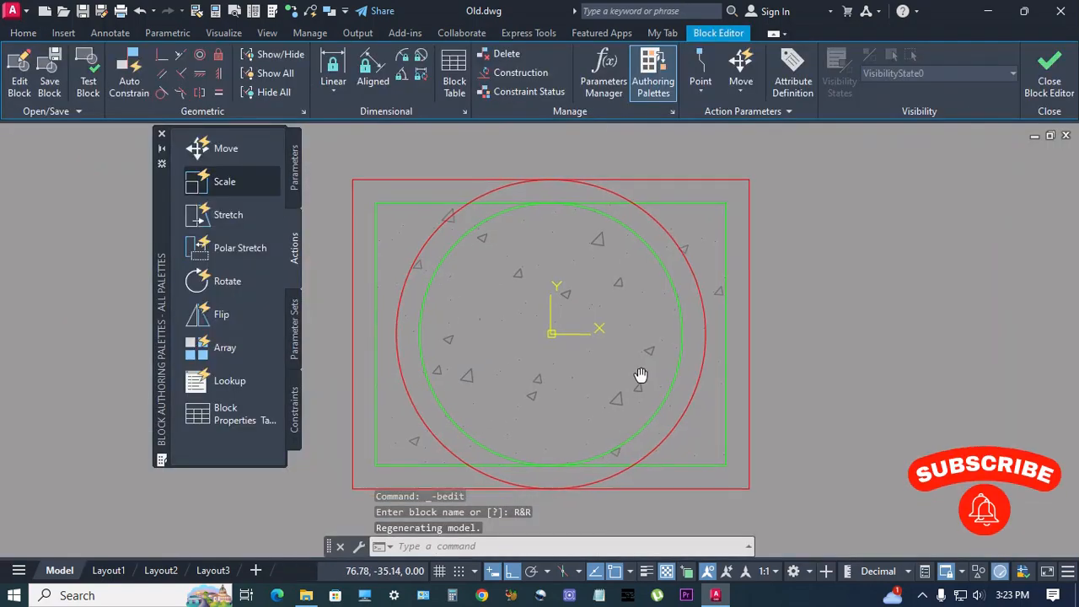
# Add a Basepoint parameter at the centre of the column shapes.
pyautogui.click(293, 184)
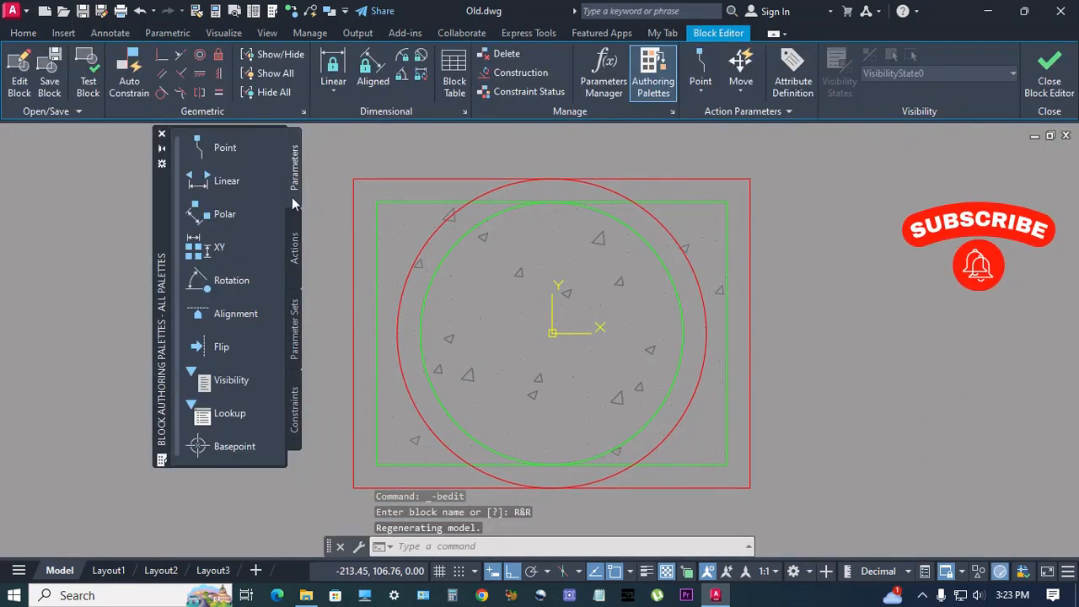
pyautogui.click(236, 449)
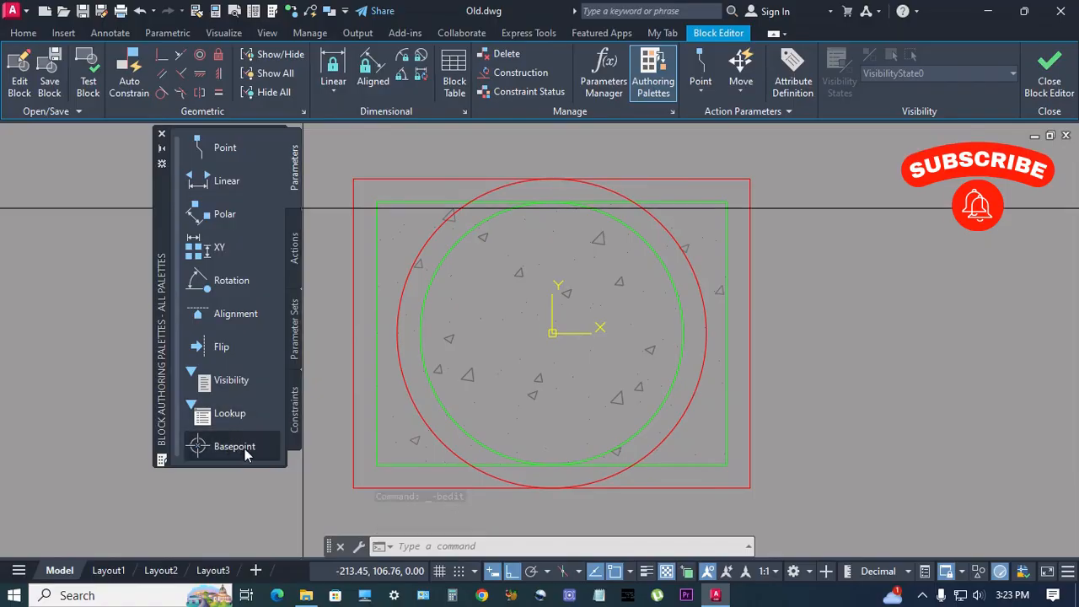
pyautogui.click(552, 332)
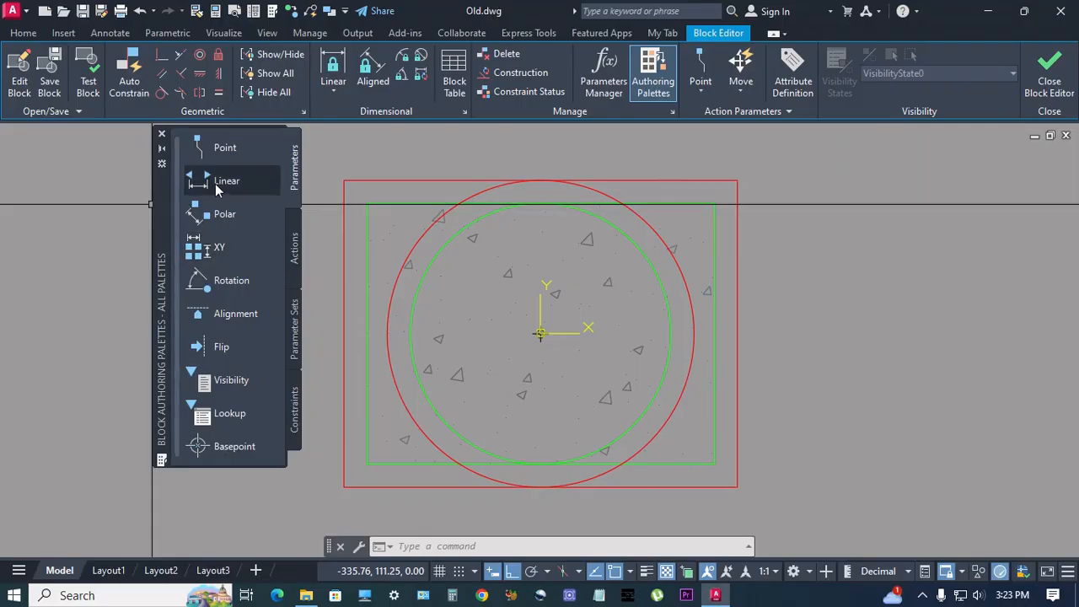
# Add a vertical Linear parameter from the centre to the midpoint of the inner rectangle's upper edge.
pyautogui.click(226, 180)
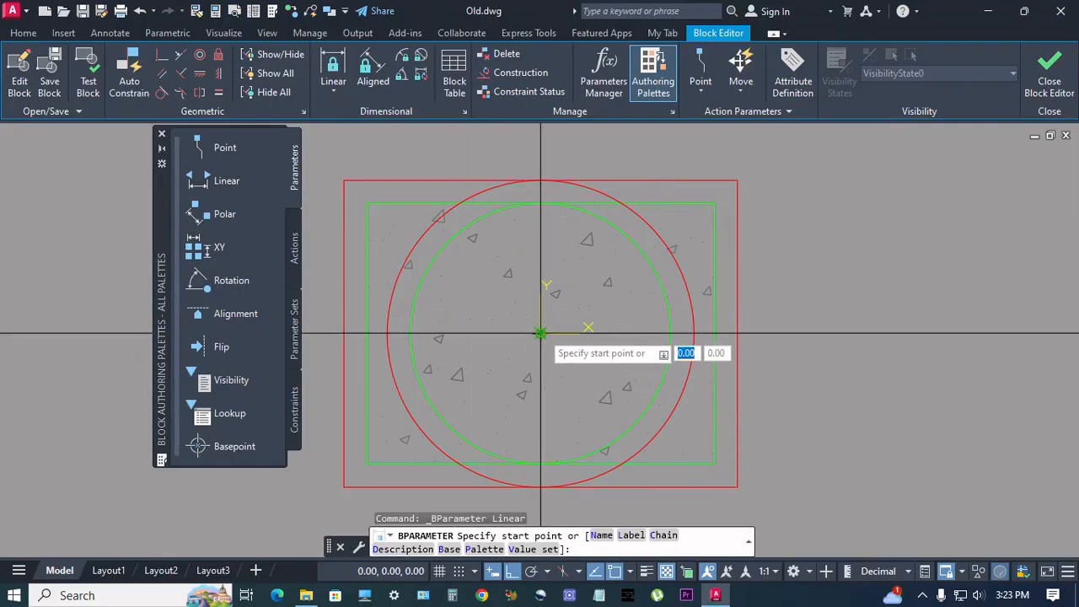
pyautogui.click(540, 333)
pyautogui.click(540, 203)
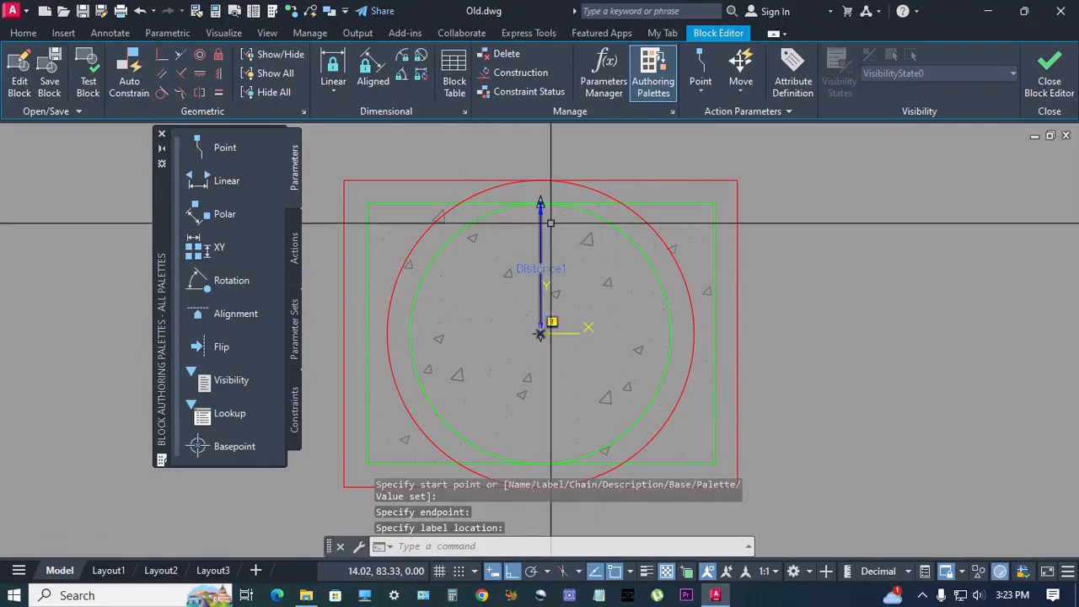
pyautogui.click(544, 329)
# Add a horizontal Linear parameter from the centre to the midpoint of the inner rectangle's right edge.
pyautogui.press('Return')
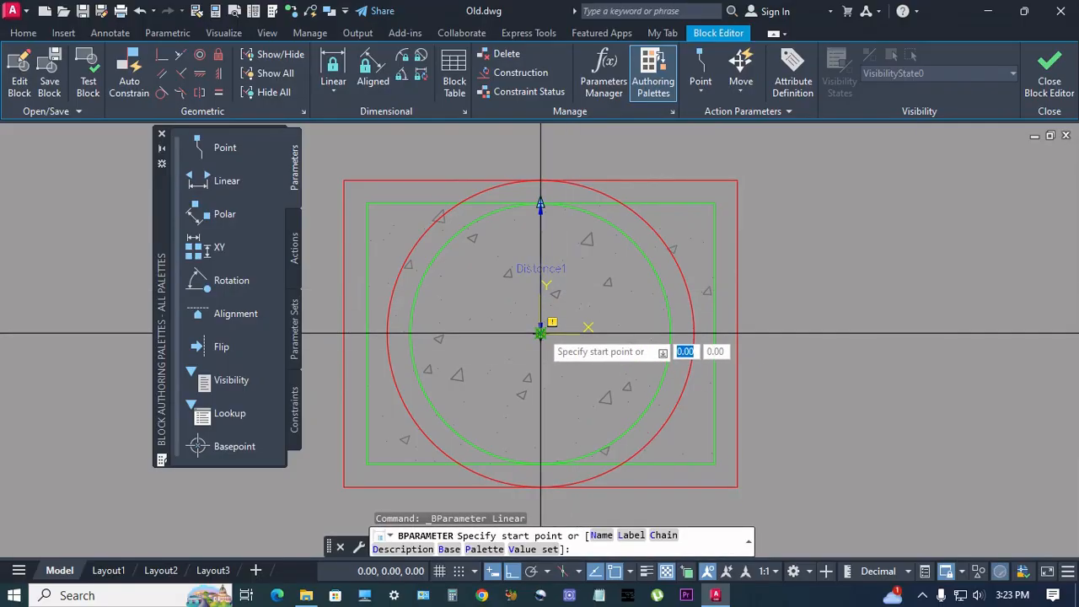
pyautogui.click(541, 333)
pyautogui.scroll(2, 639, 337)
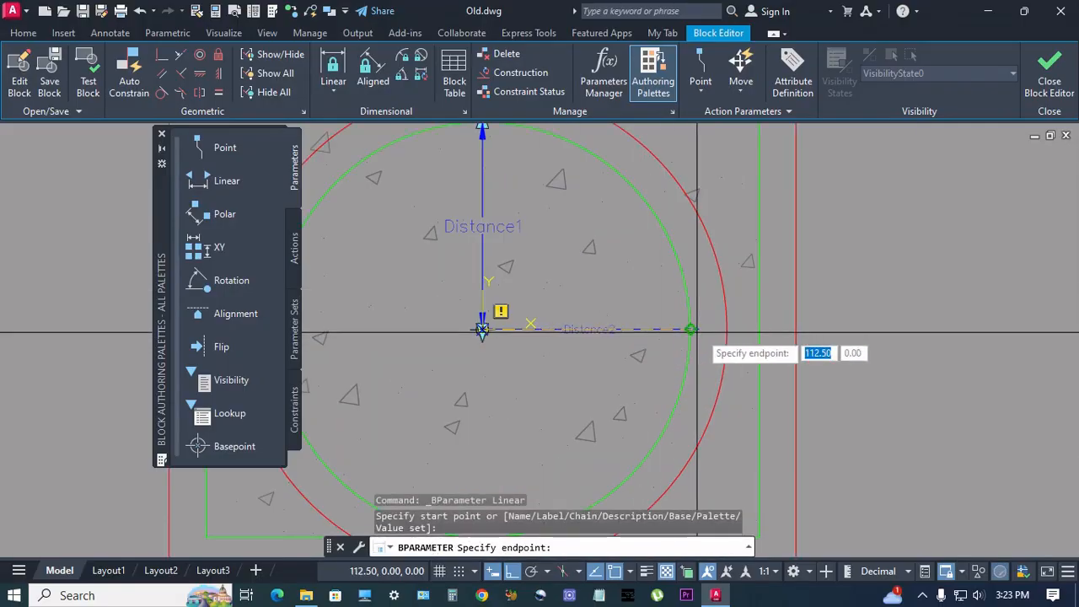
pyautogui.click(758, 328)
pyautogui.click(758, 329)
# Set the number of grips to 1 for both the vertical and horizontal linear parameters.
pyautogui.scroll(-3, 640, 345)
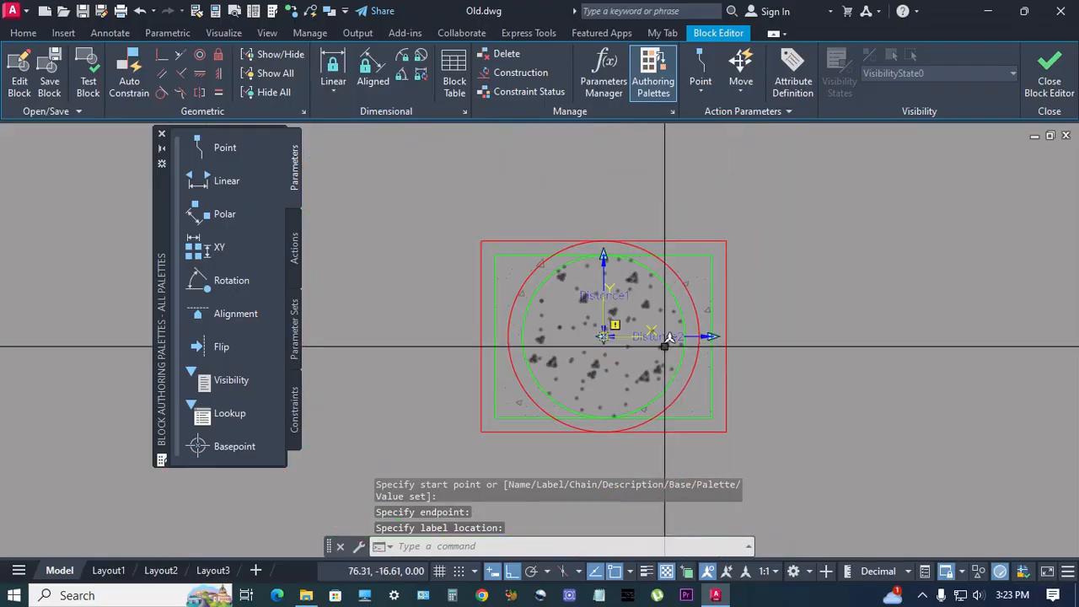
pyautogui.moveTo(643, 353); pyautogui.dragTo(618, 352, button='middle')
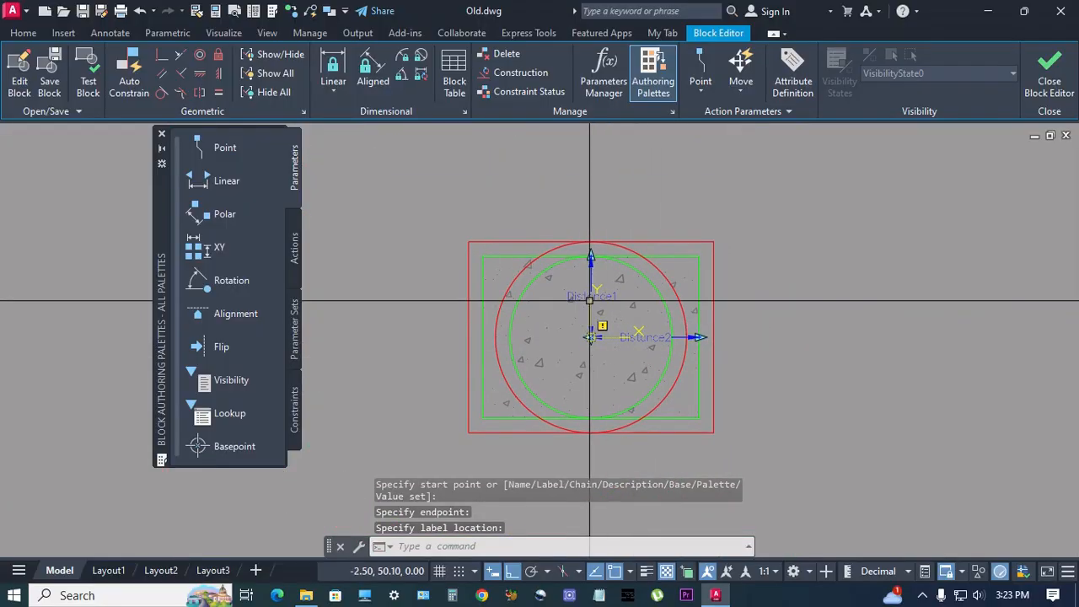
pyautogui.click(590, 294)
pyautogui.click(647, 337)
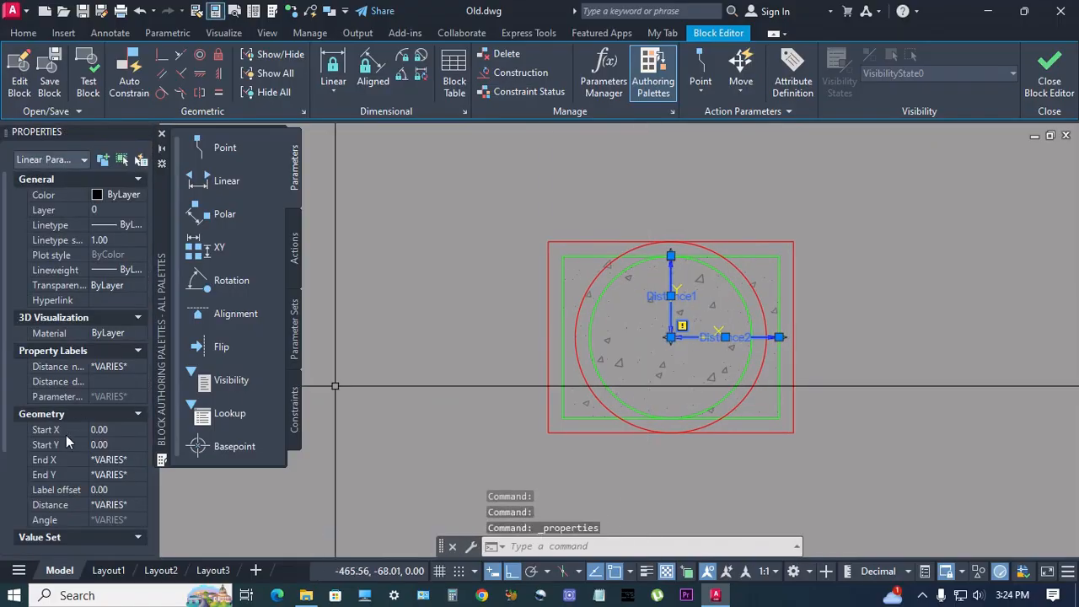
pyautogui.scroll(-3, 84, 472)
pyautogui.click(139, 525)
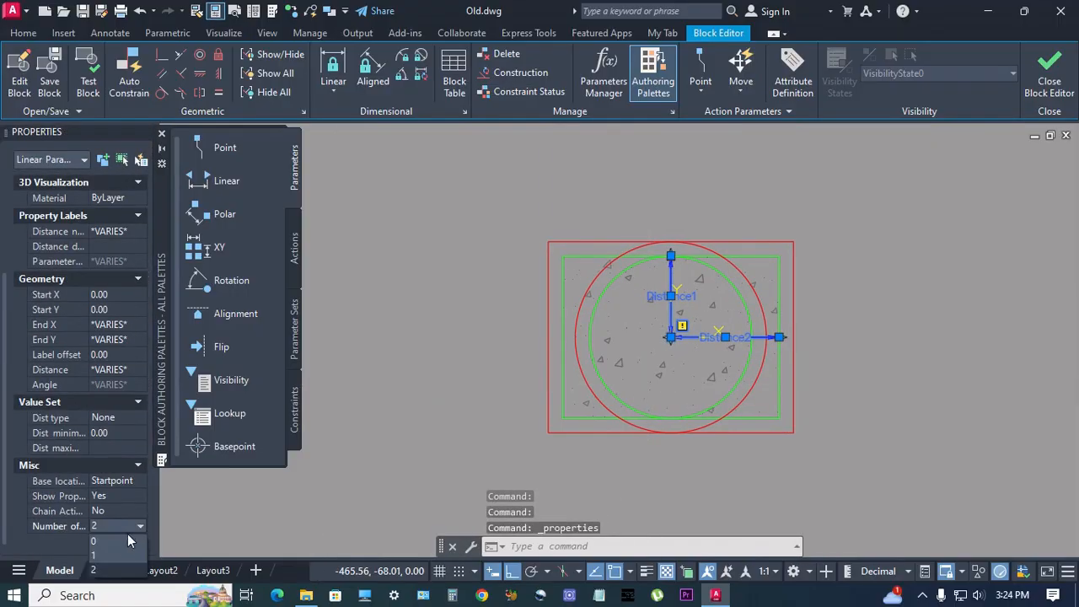
pyautogui.click(122, 552)
pyautogui.press('Escape')
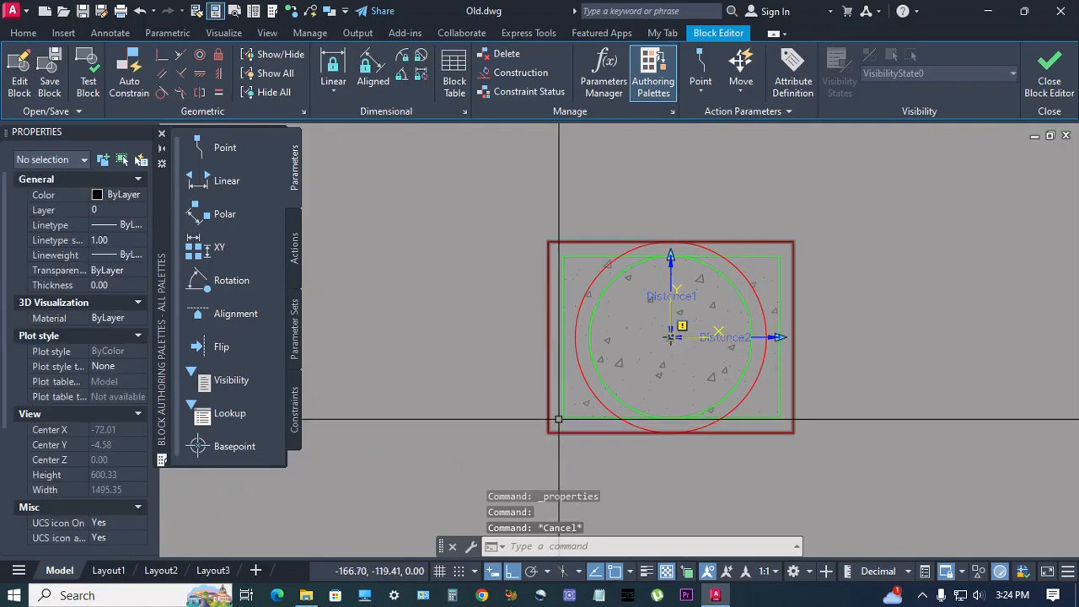
# Rename the vertical linear parameter's distance label as W/2.
pyautogui.click(681, 320)
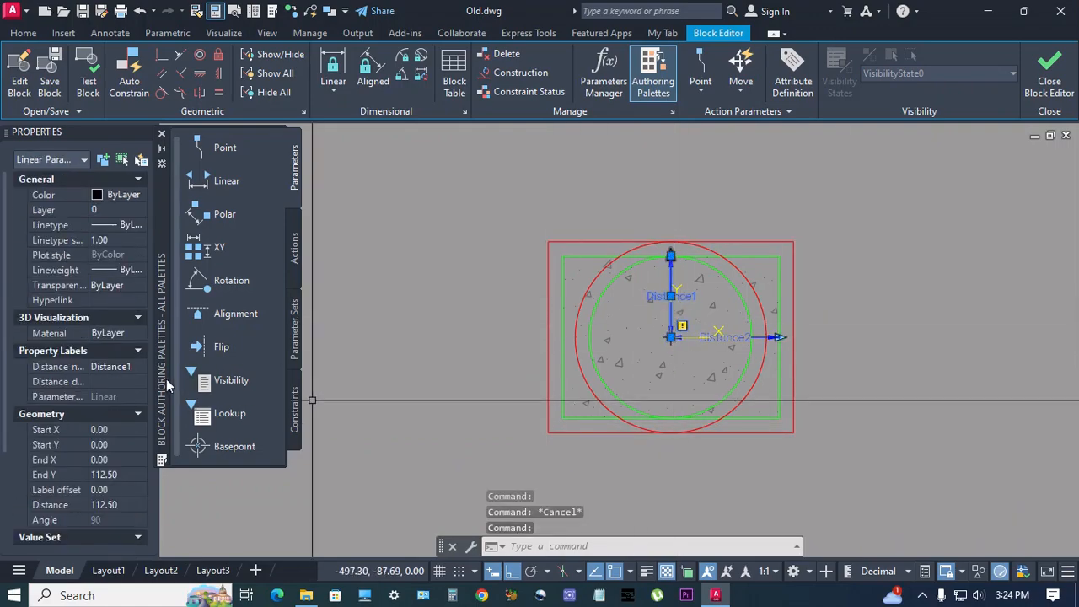
pyautogui.click(127, 368)
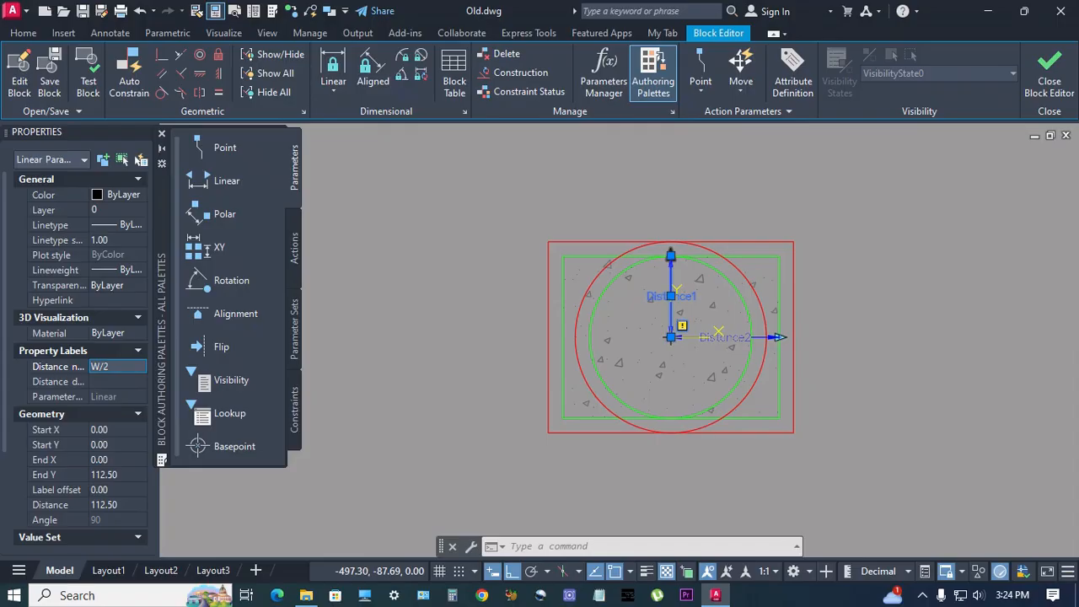
pyautogui.press('Return')
pyautogui.press('Escape')
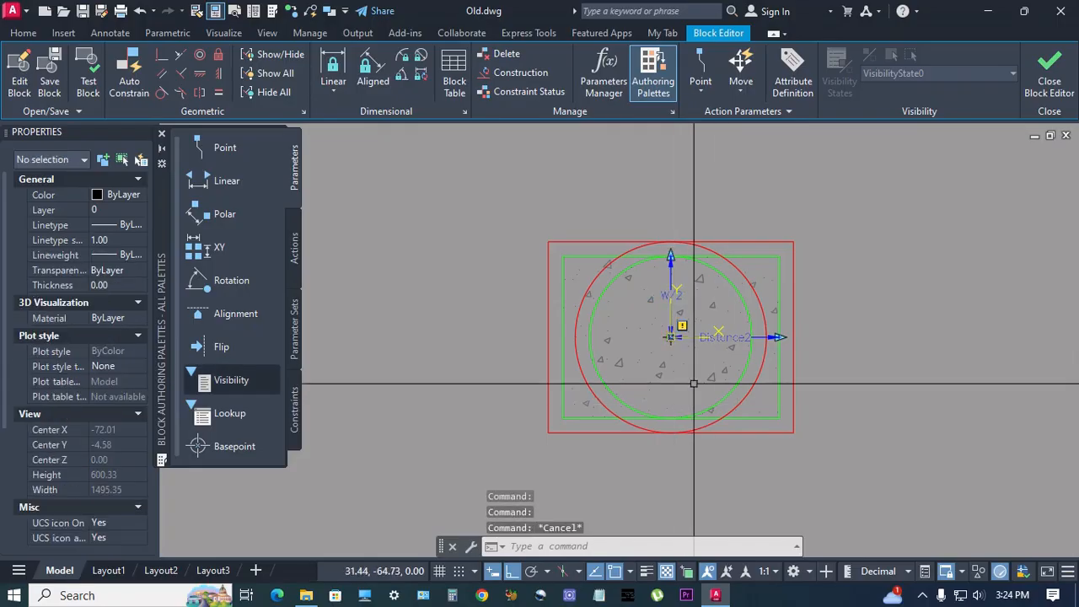
# Rename the horizontal linear parameter's distance label as L/2.
pyautogui.click(736, 349)
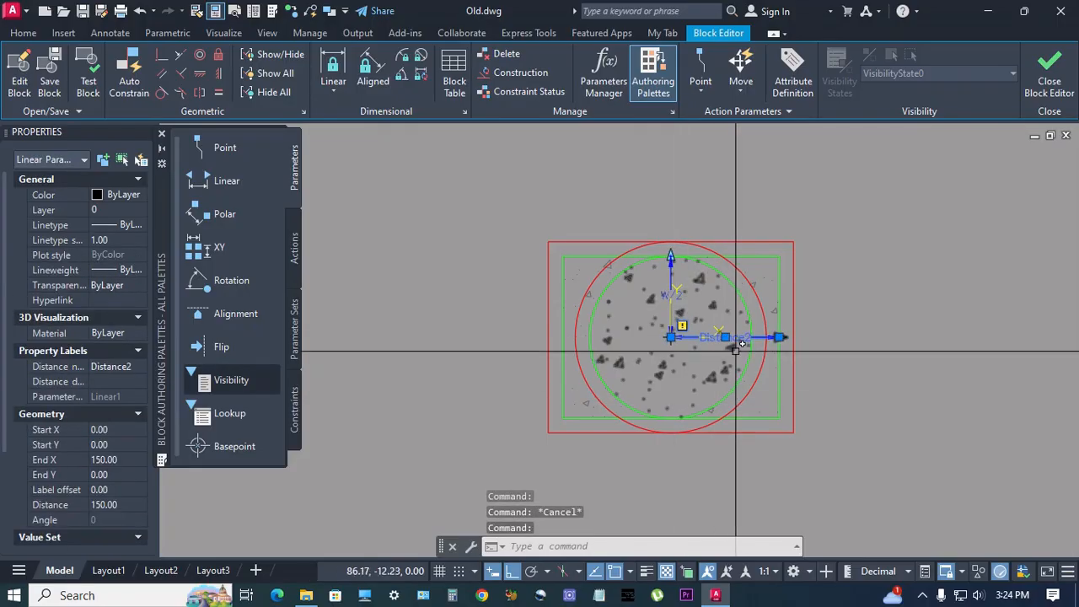
pyautogui.click(141, 366)
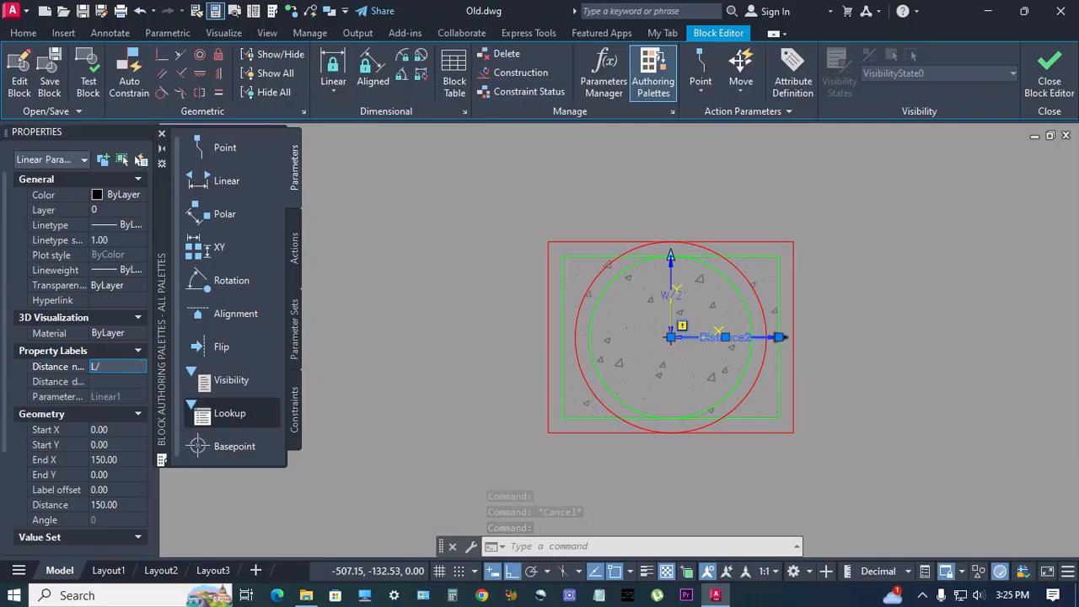
pyautogui.press('Return')
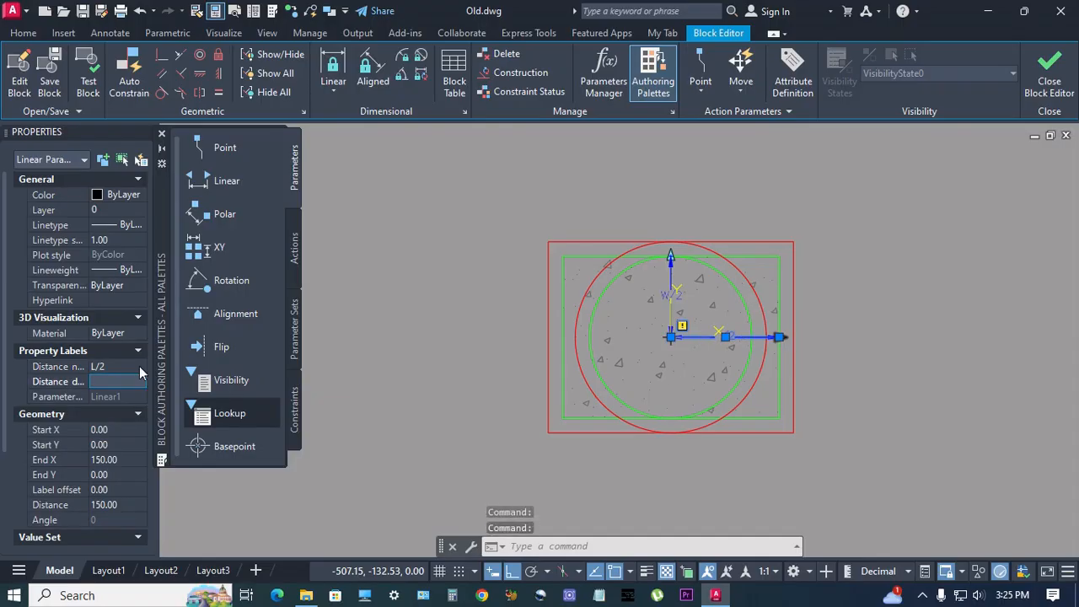
pyautogui.press('Escape')
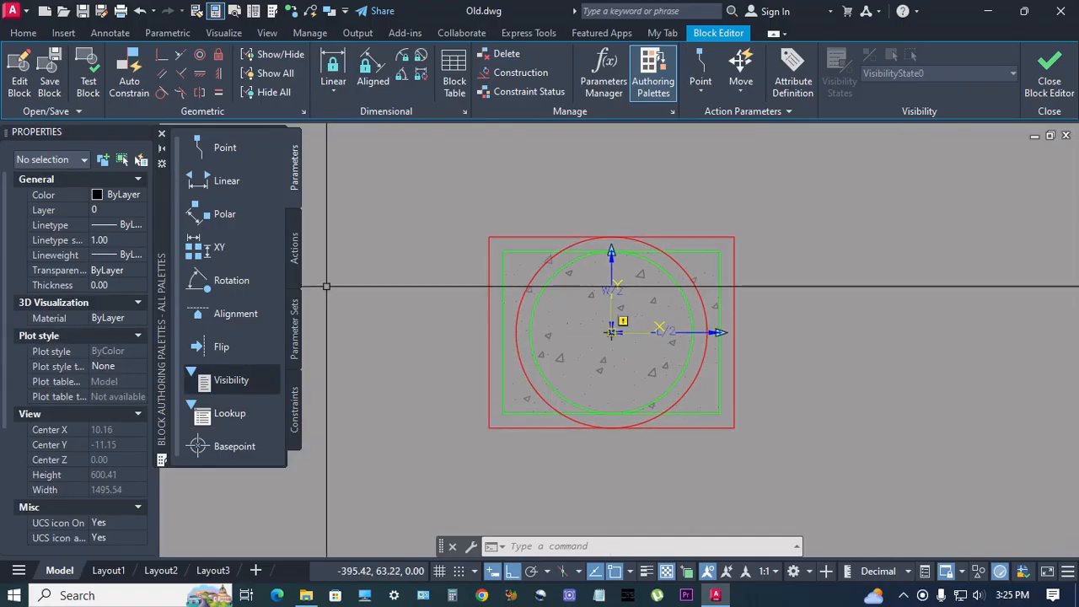
# Add a Scale action to the W/2 parameter that acts on the inner and outer circles.
pyautogui.click(294, 248)
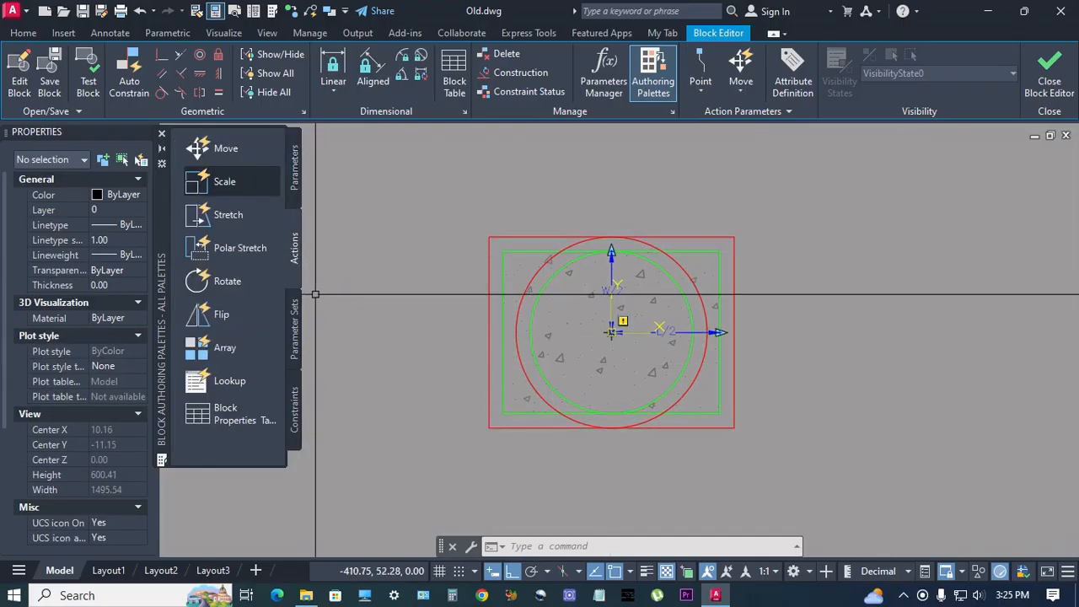
pyautogui.click(223, 182)
pyautogui.scroll(4, 614, 277)
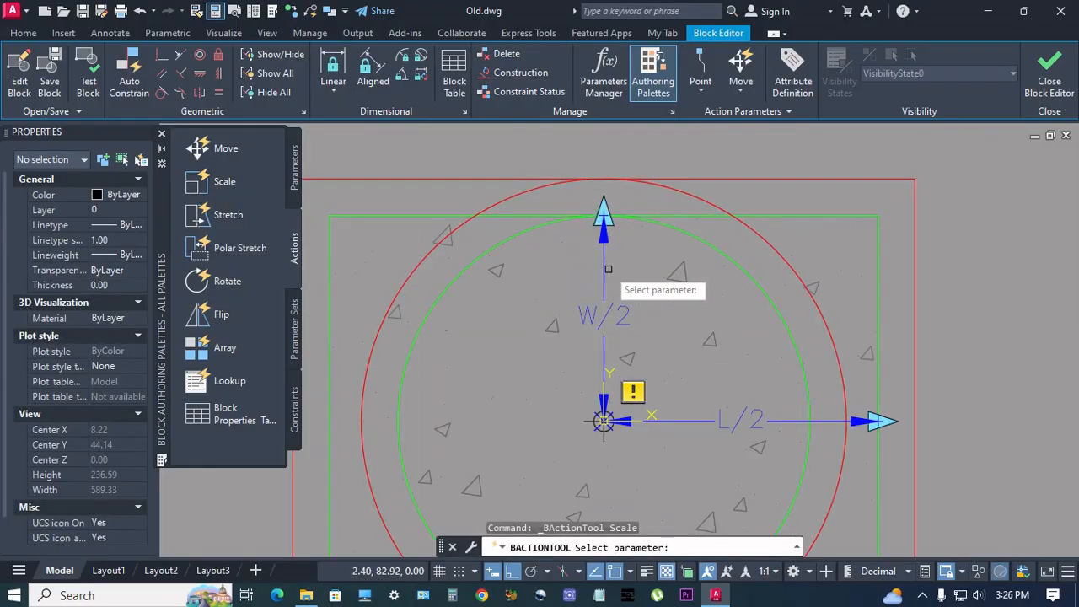
pyautogui.click(603, 274)
pyautogui.scroll(-4, 603, 285)
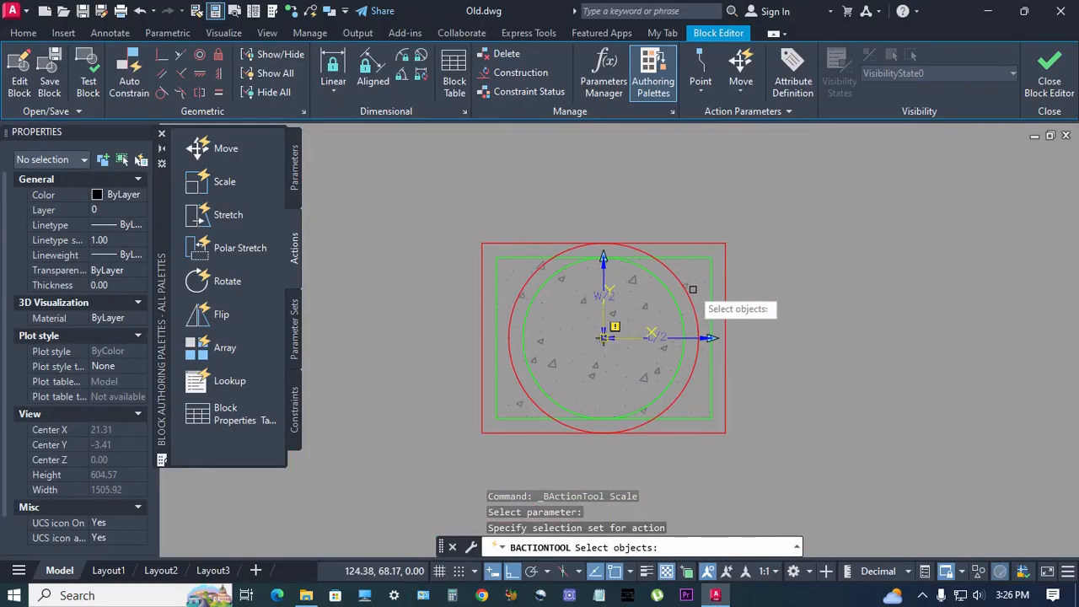
pyautogui.scroll(2, 674, 283)
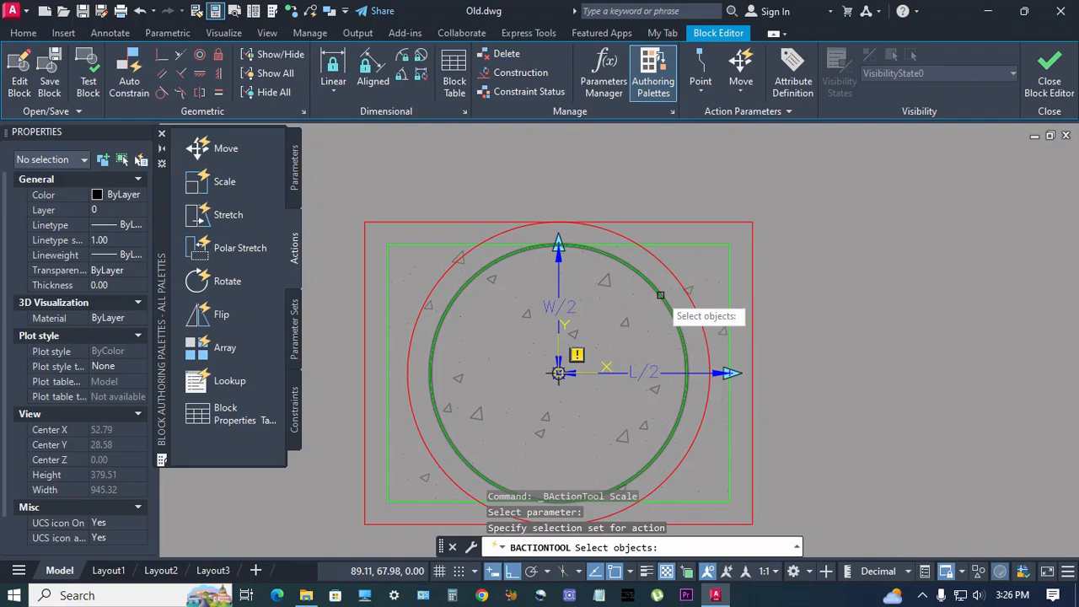
pyautogui.click(660, 295)
pyautogui.click(667, 276)
pyautogui.scroll(-2, 691, 301)
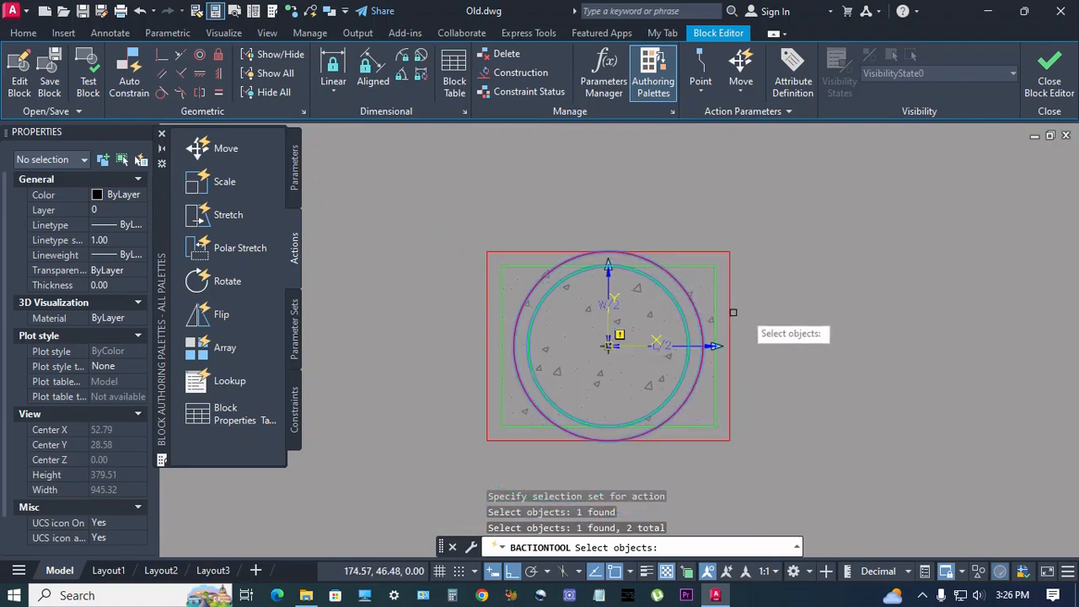
pyautogui.press('Return')
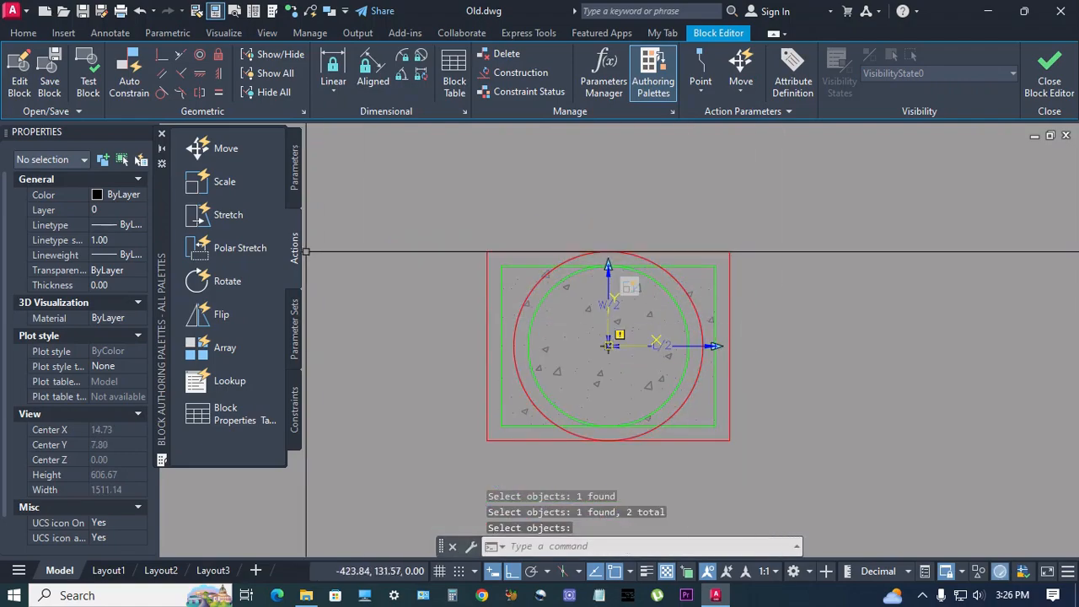
# Add a Stretch action to the L/2 parameter's endpoint, framing the right side of the column and stretching both rectangles.
pyautogui.click(229, 217)
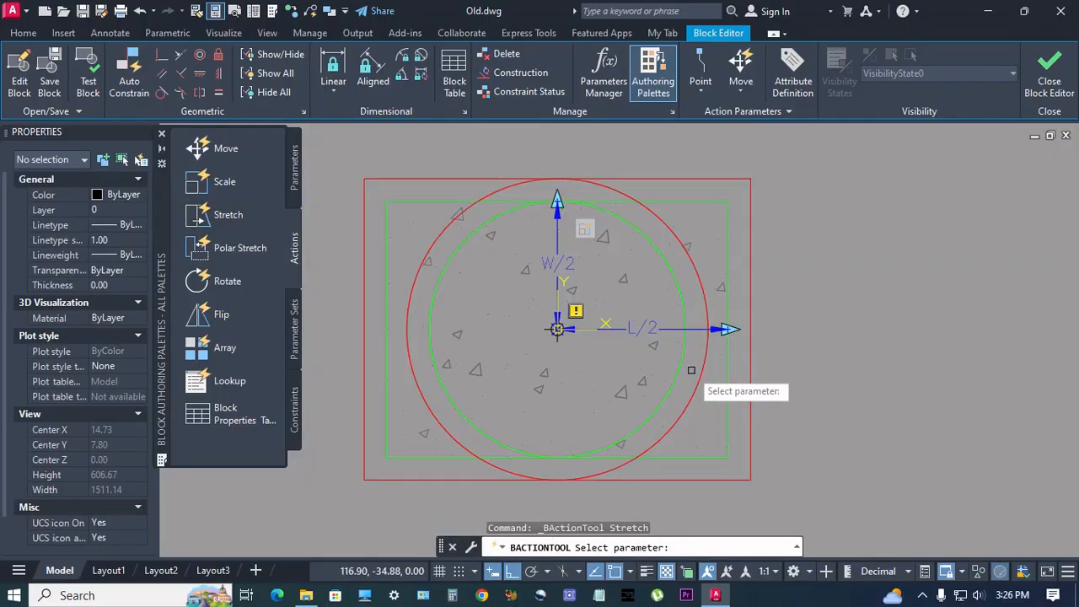
pyautogui.scroll(2, 693, 374)
pyautogui.click(700, 329)
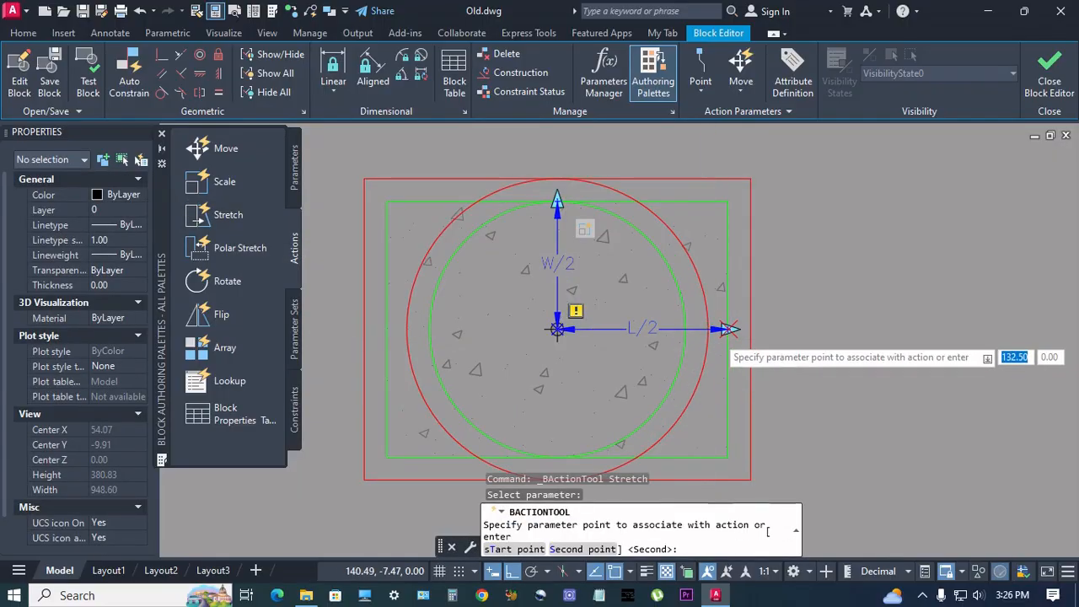
pyautogui.scroll(3, 732, 323)
pyautogui.press('Return')
pyautogui.scroll(-4, 630, 321)
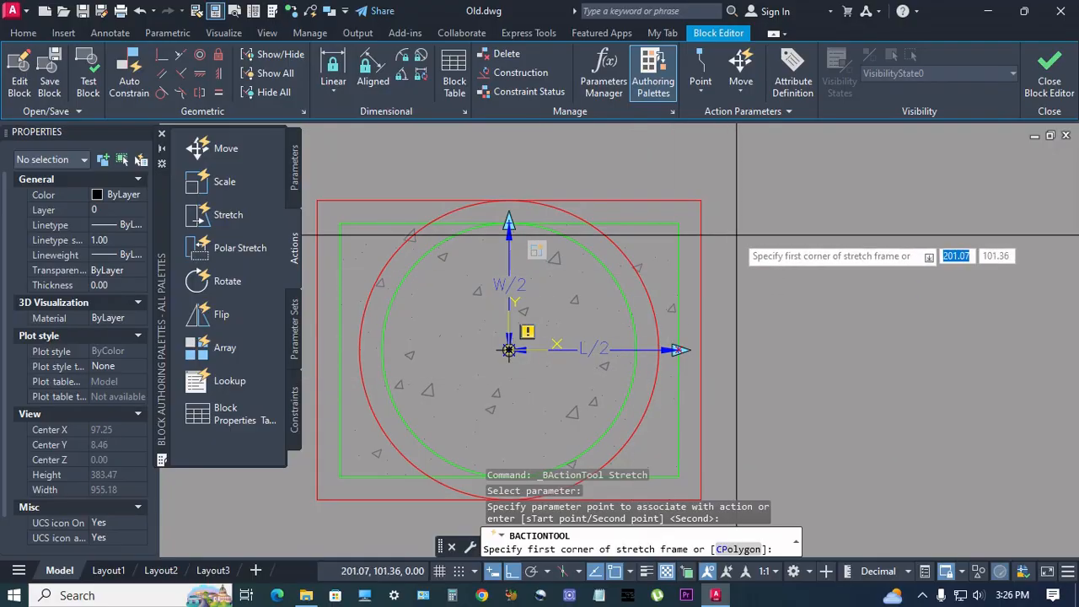
pyautogui.click(740, 168)
pyautogui.scroll(-2, 679, 232)
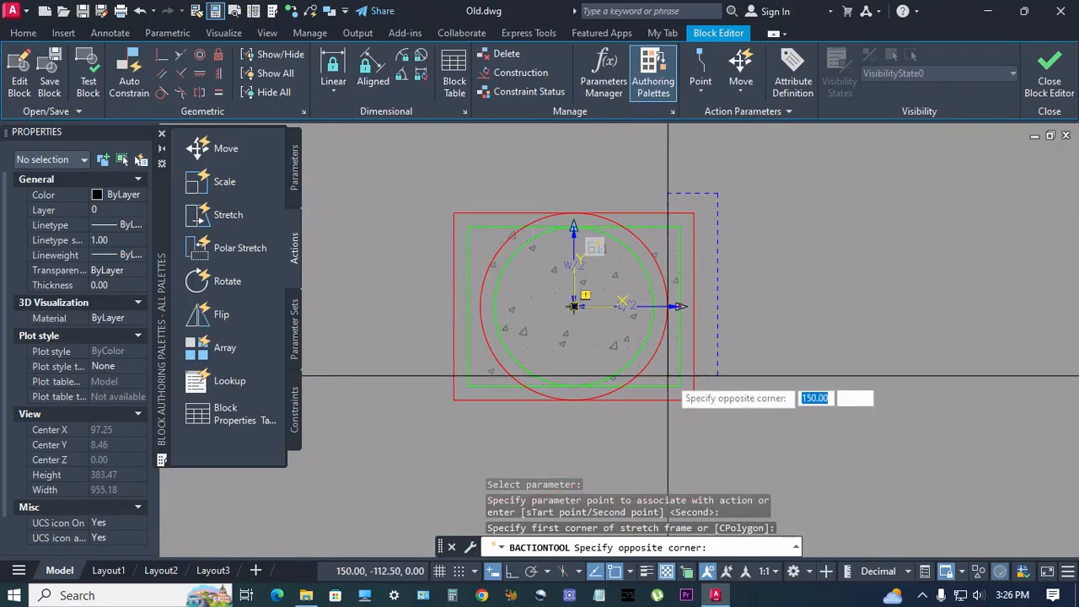
pyautogui.click(667, 432)
pyautogui.scroll(4, 677, 278)
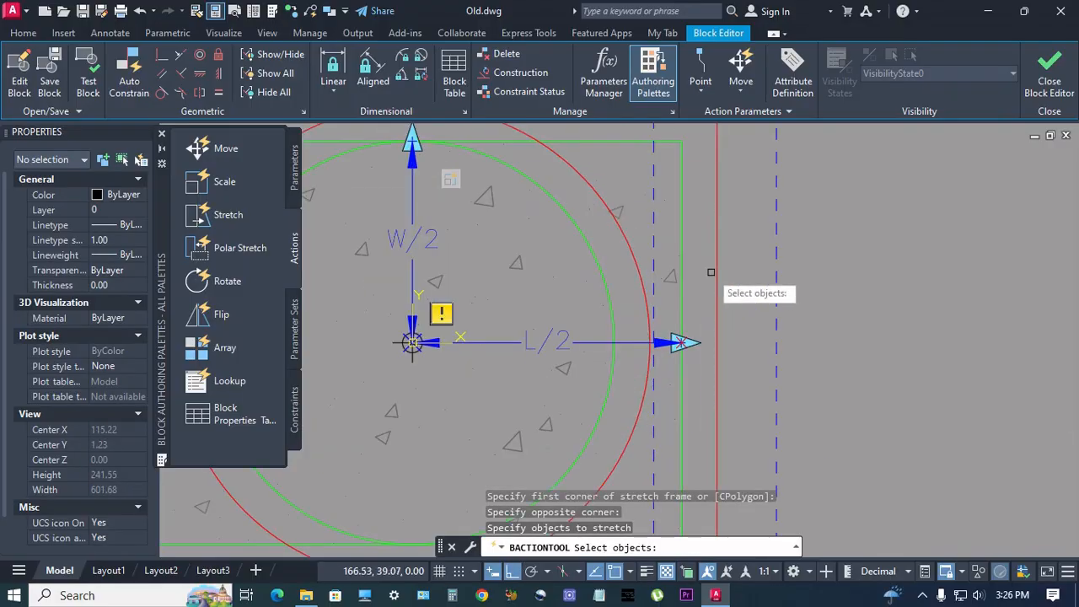
pyautogui.click(718, 273)
pyautogui.click(681, 267)
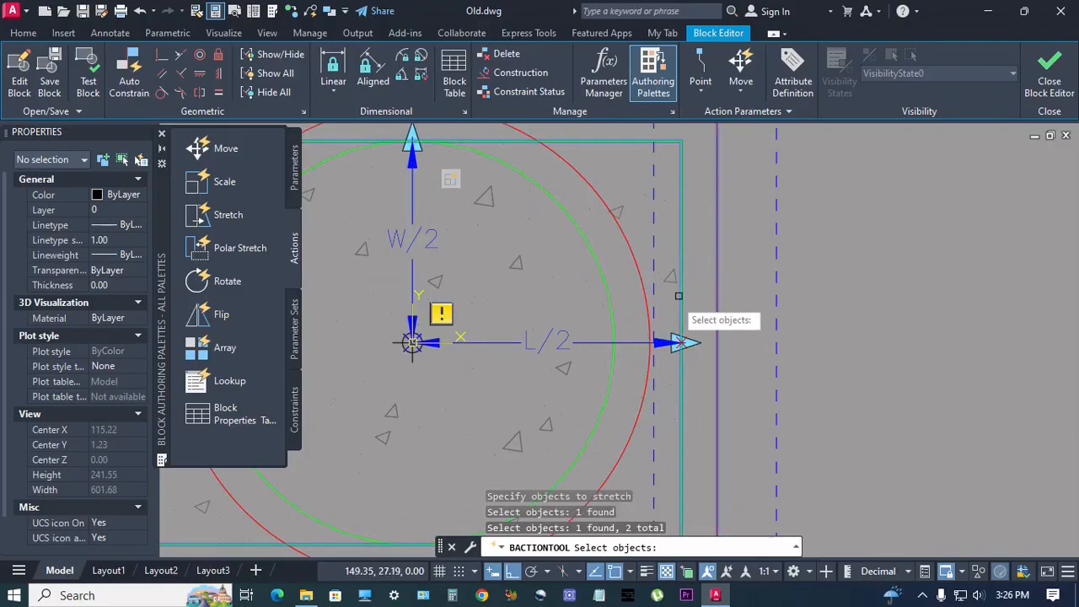
pyautogui.scroll(-3, 681, 310)
pyautogui.press('Return')
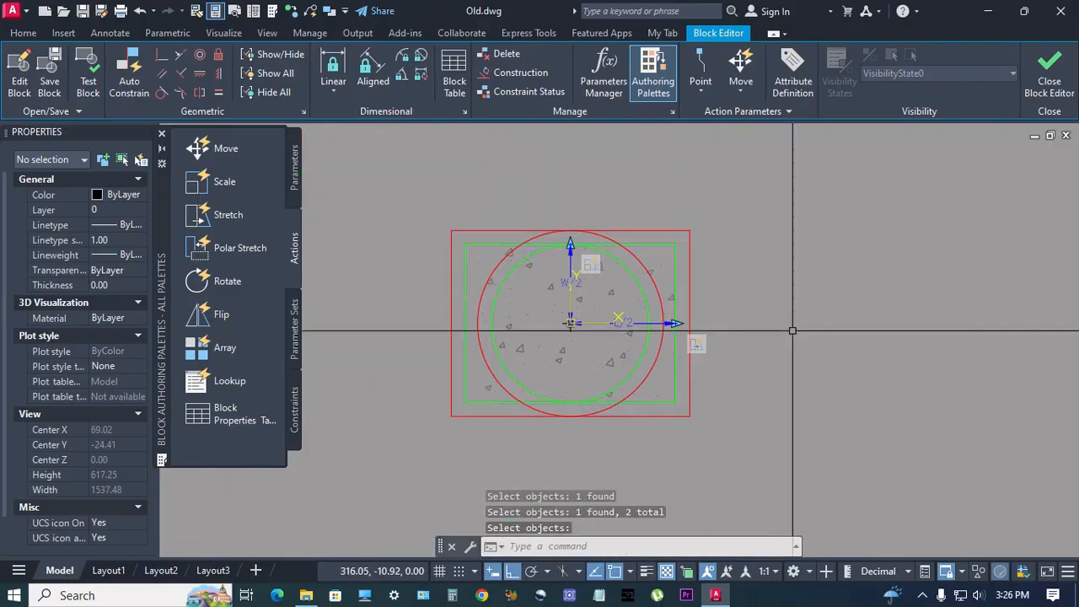
# Add a second Stretch action to the L/2 parameter's endpoint, framing the left side of the column and stretching both rectangles.
pyautogui.click(209, 212)
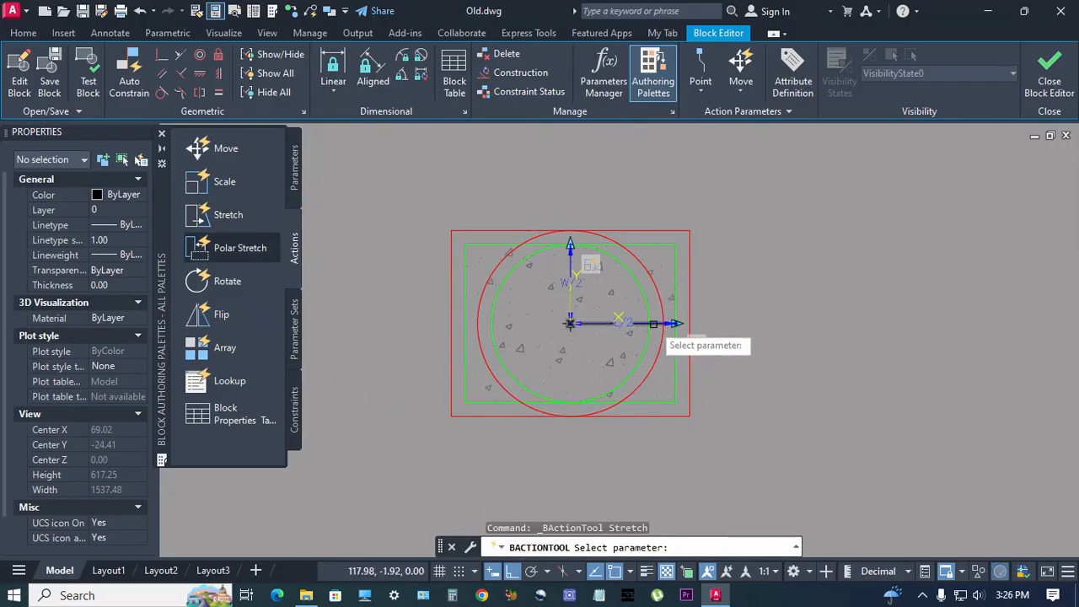
pyautogui.click(676, 326)
pyautogui.scroll(4, 679, 334)
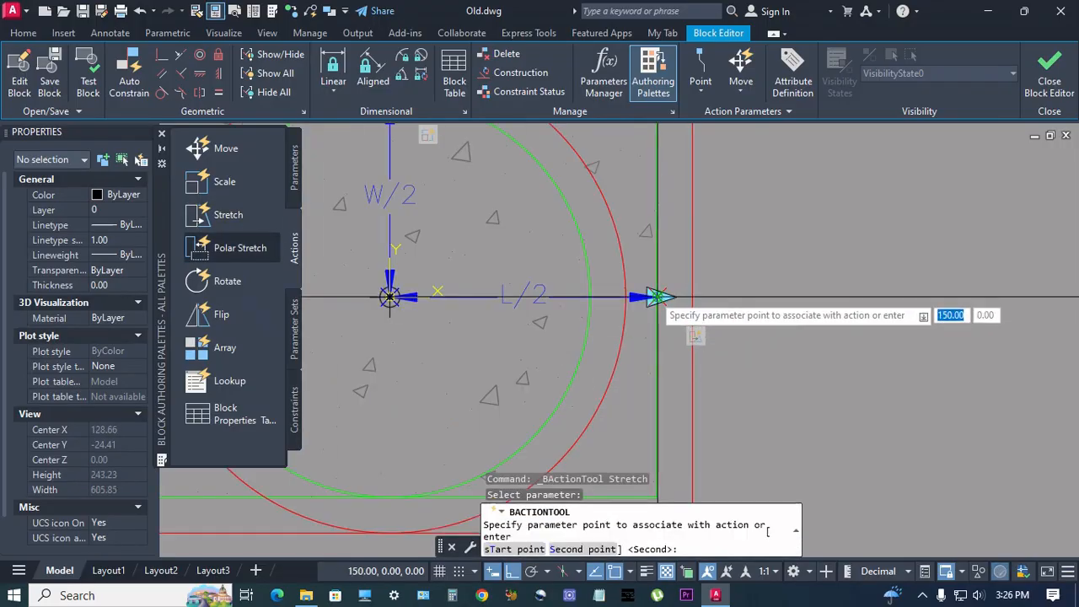
pyautogui.click(659, 297)
pyautogui.scroll(-5, 659, 297)
pyautogui.click(480, 198)
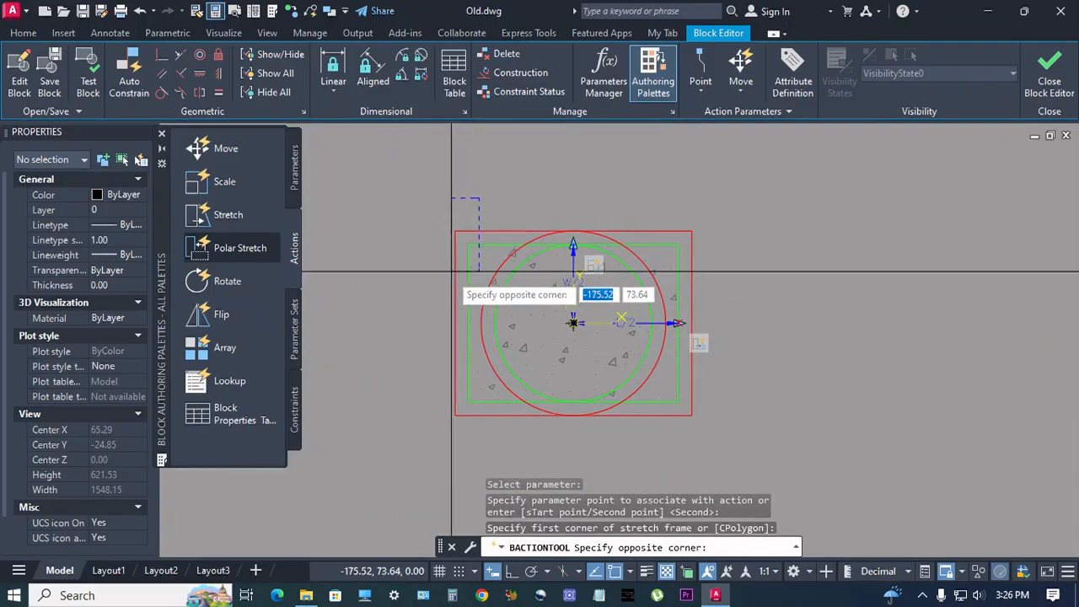
pyautogui.click(415, 444)
pyautogui.click(466, 392)
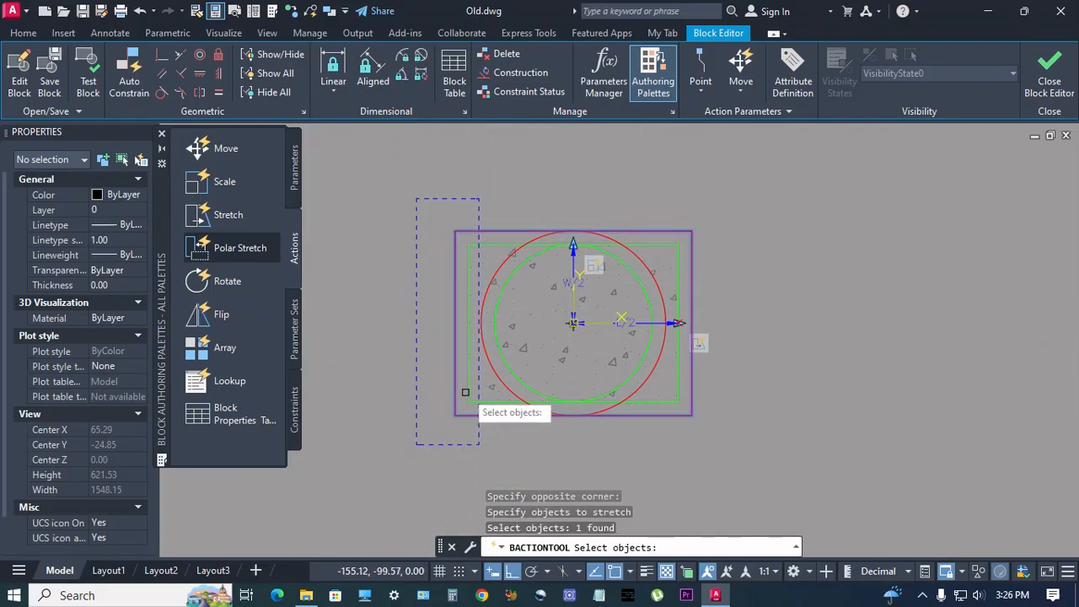
pyautogui.click(467, 392)
pyautogui.press('Return')
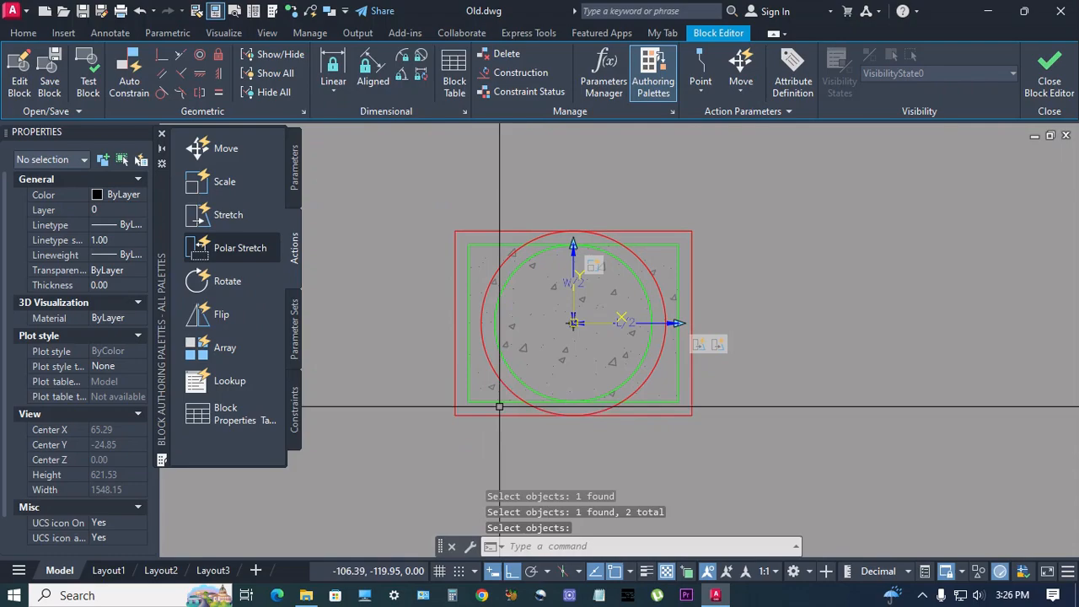
# Set the angle offset of the left-side Stretch action to 180.
pyautogui.click(716, 353)
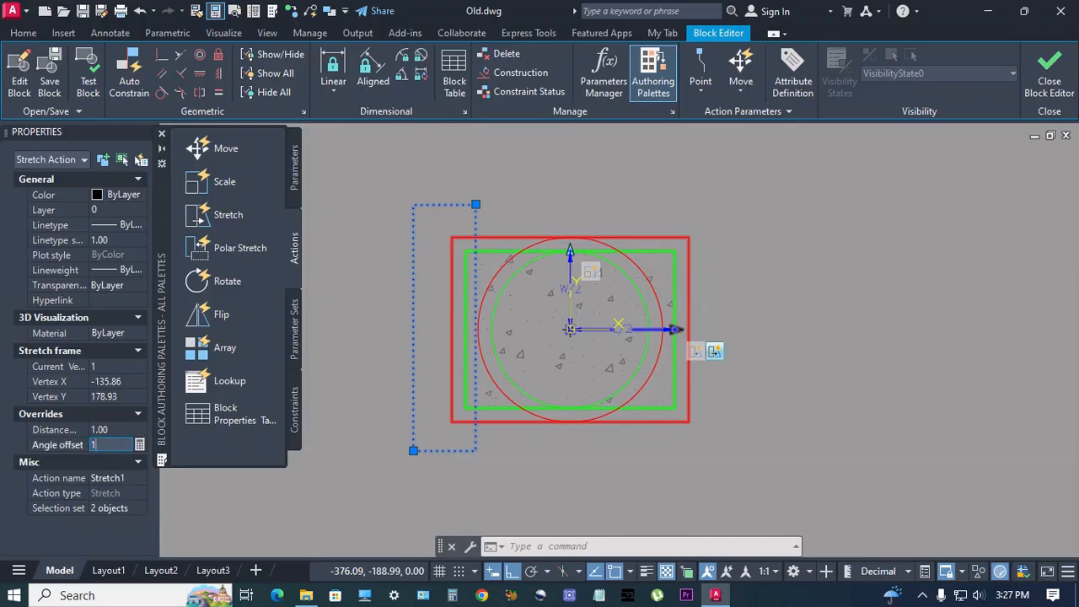
pyautogui.press('Return')
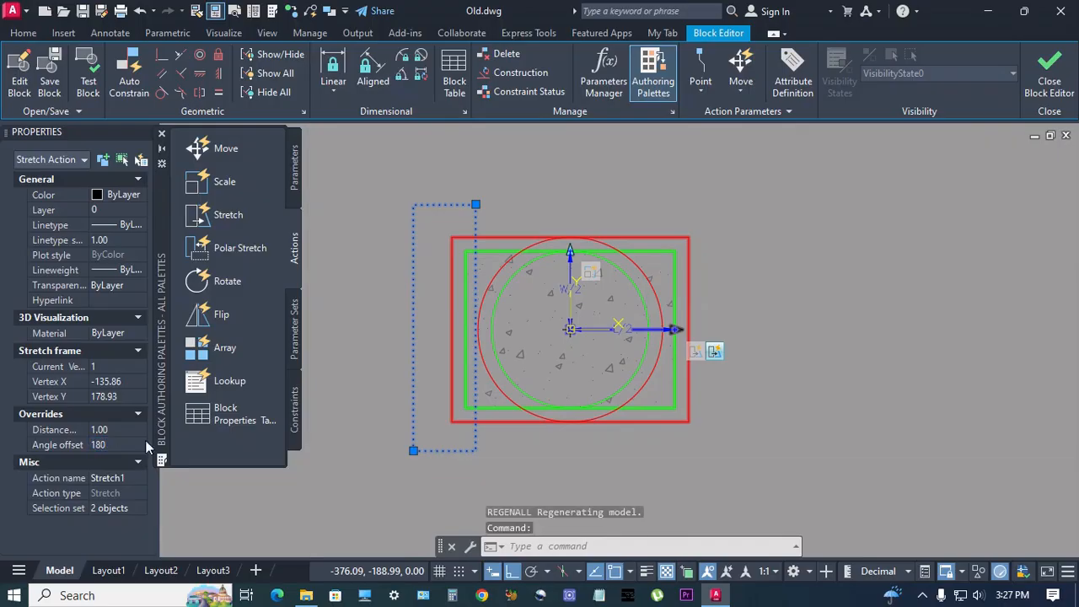
pyautogui.press('Escape')
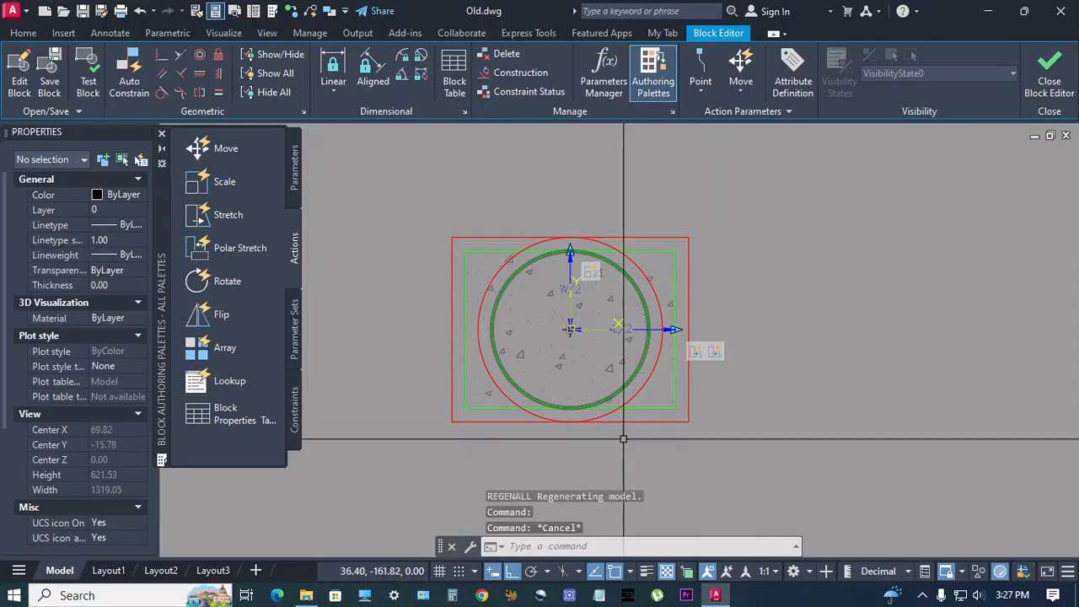
# Add a Stretch action to the W/2 parameter's endpoint, framing the upper side of the column and stretching both rectangles.
pyautogui.click(244, 216)
pyautogui.scroll(4, 550, 261)
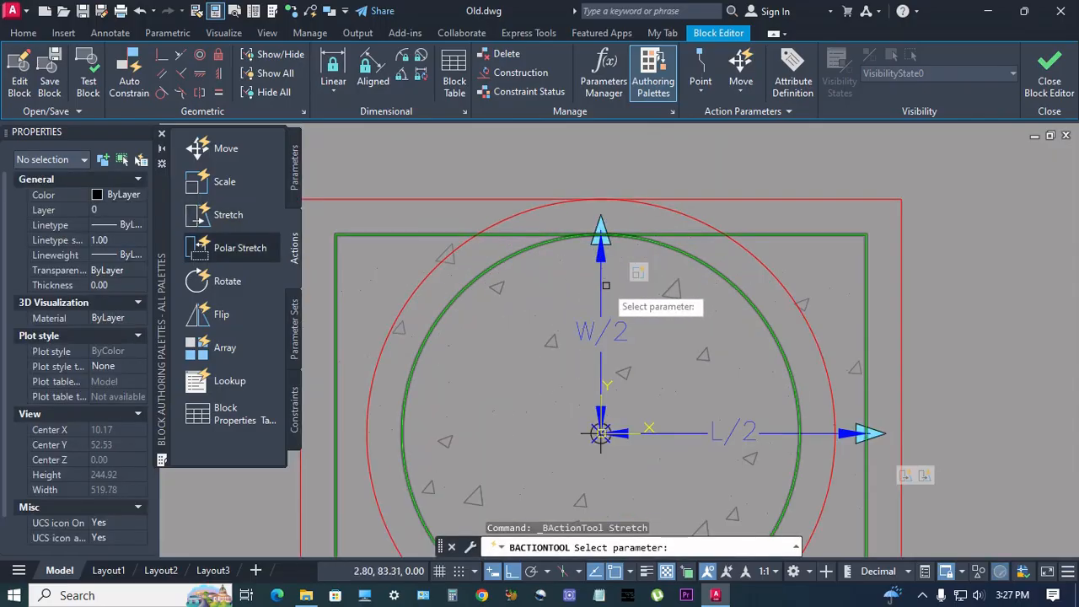
pyautogui.click(601, 287)
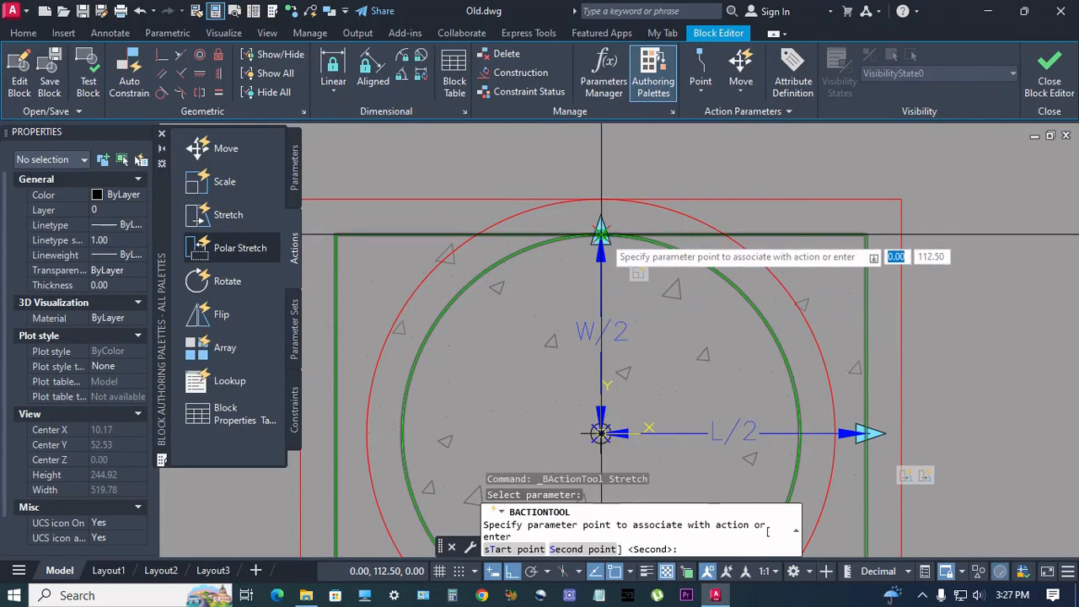
pyautogui.click(601, 235)
pyautogui.scroll(-4, 601, 234)
pyautogui.click(757, 212)
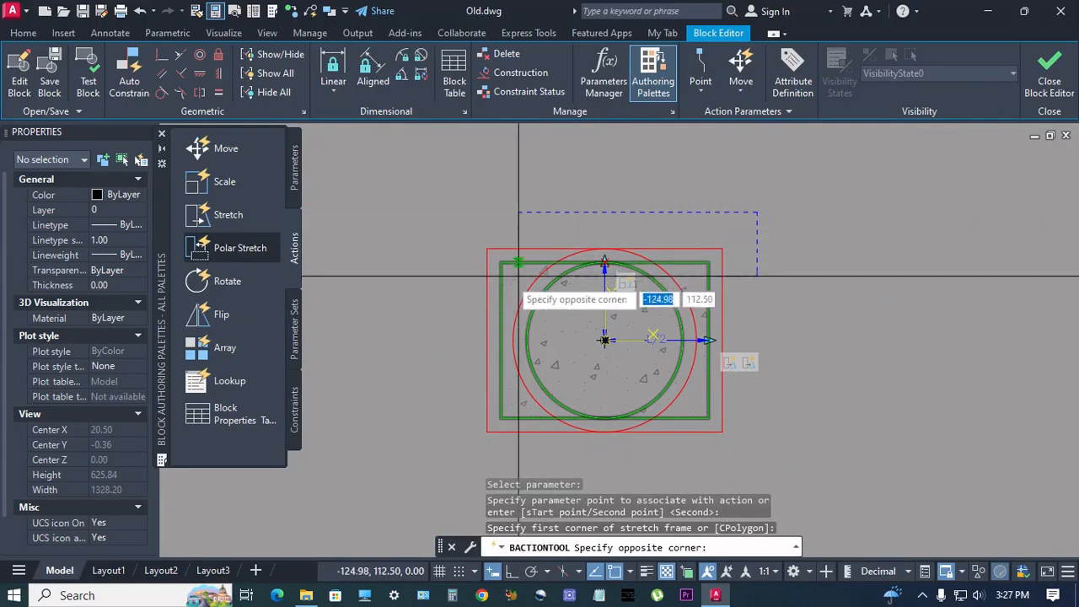
pyautogui.click(459, 291)
pyautogui.scroll(3, 498, 279)
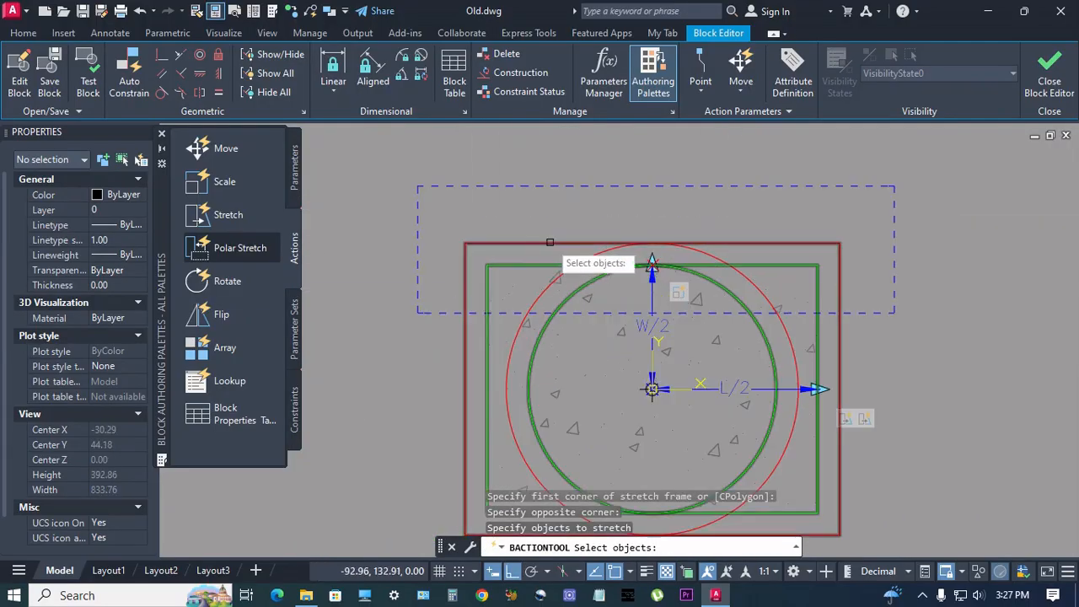
pyautogui.click(551, 242)
pyautogui.click(538, 265)
pyautogui.scroll(-2, 666, 295)
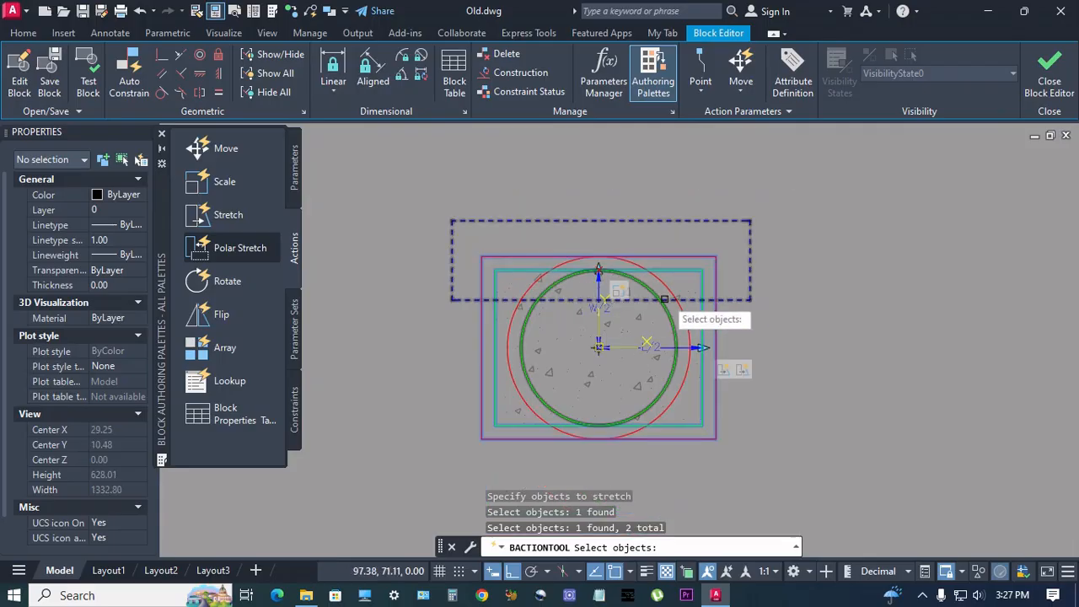
pyautogui.press('Return')
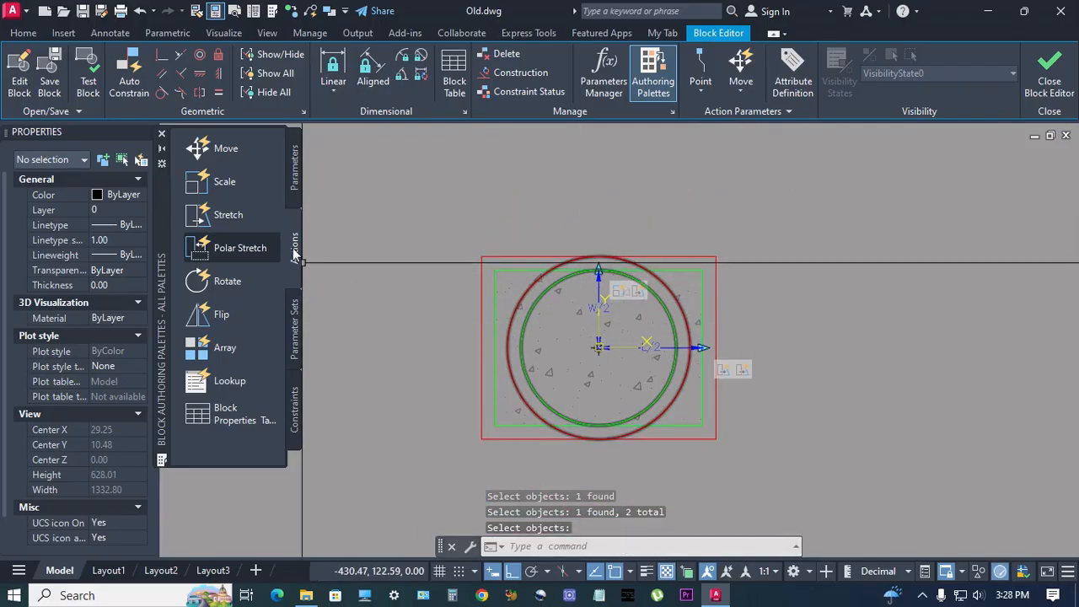
# Add a second Stretch action to the W/2 parameter's endpoint, framing the lower side of the column and stretching both rectangles.
pyautogui.click(234, 221)
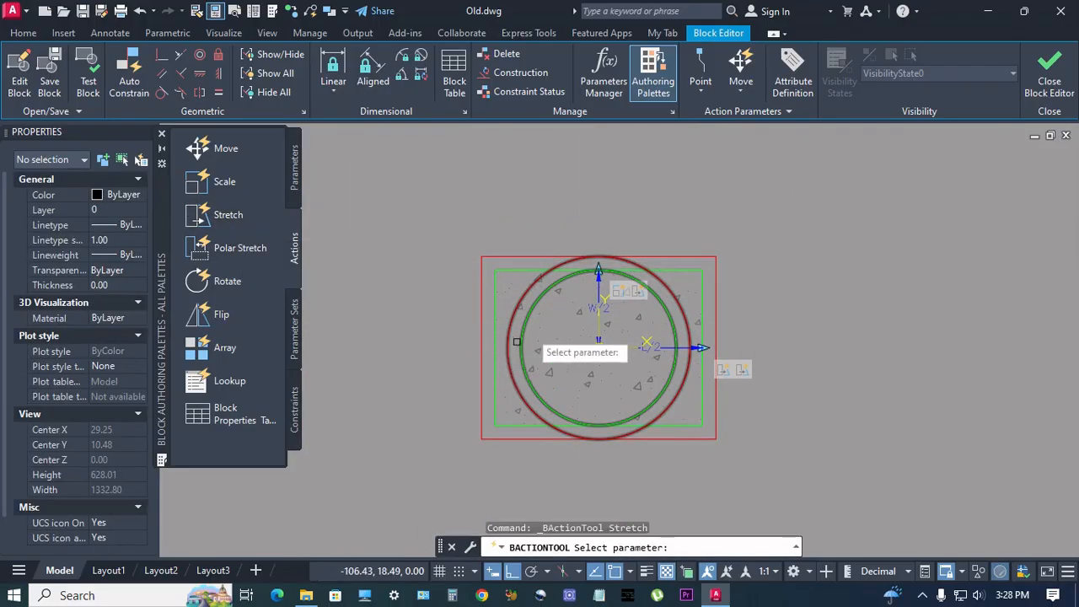
pyautogui.scroll(2, 591, 288)
pyautogui.click(604, 285)
pyautogui.scroll(3, 604, 261)
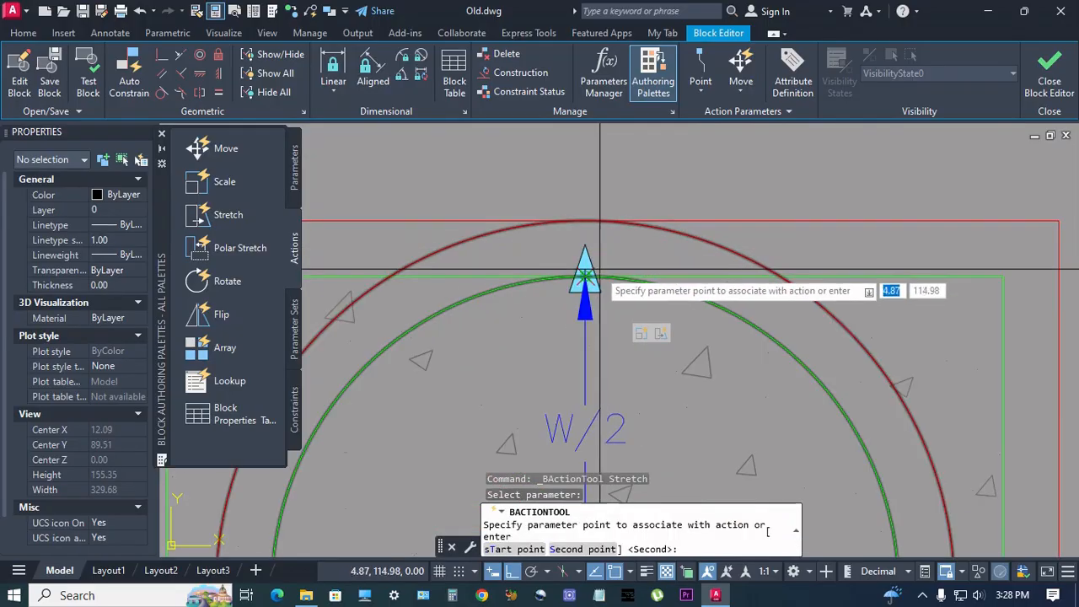
pyautogui.click(581, 276)
pyautogui.scroll(-4, 759, 422)
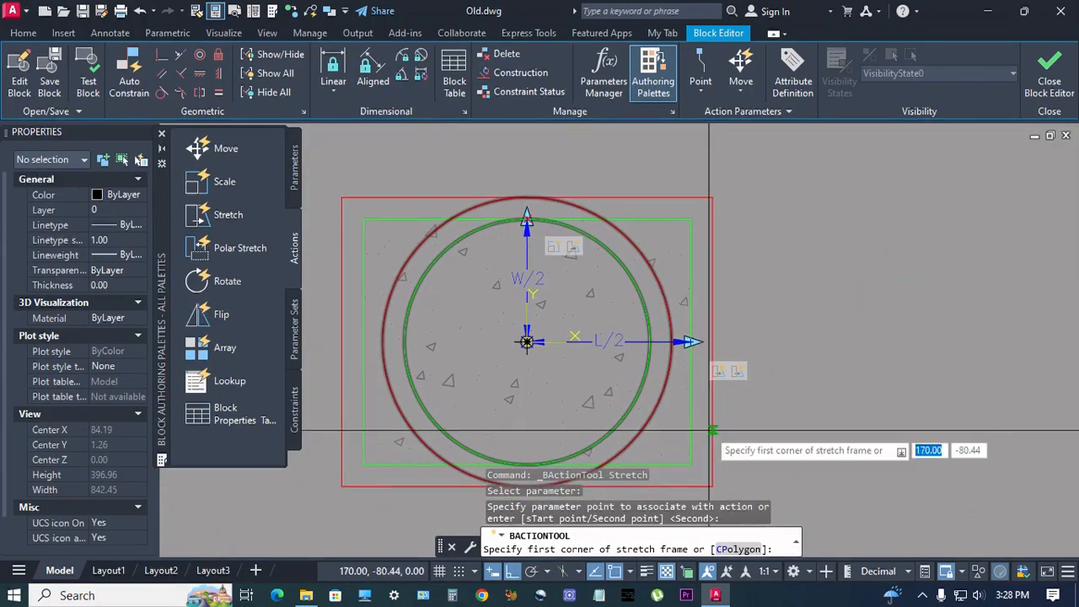
pyautogui.moveTo(752, 427)
pyautogui.mouseDown(button='middle')
pyautogui.moveTo(780, 423)
pyautogui.moveTo(787, 402)
pyautogui.mouseUp(button='middle')
pyautogui.click(788, 394)
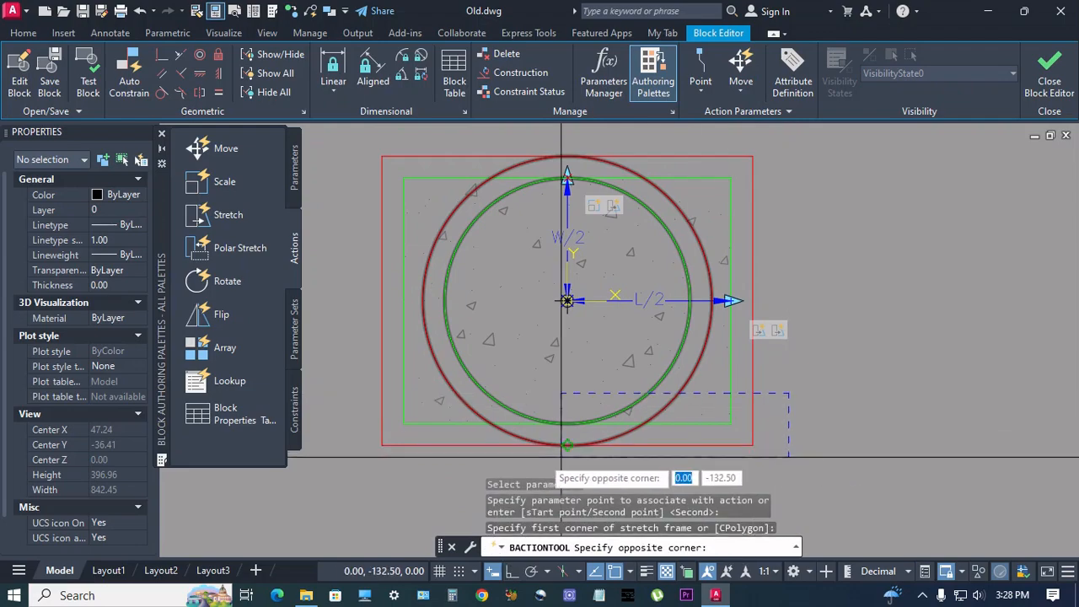
pyautogui.click(341, 461)
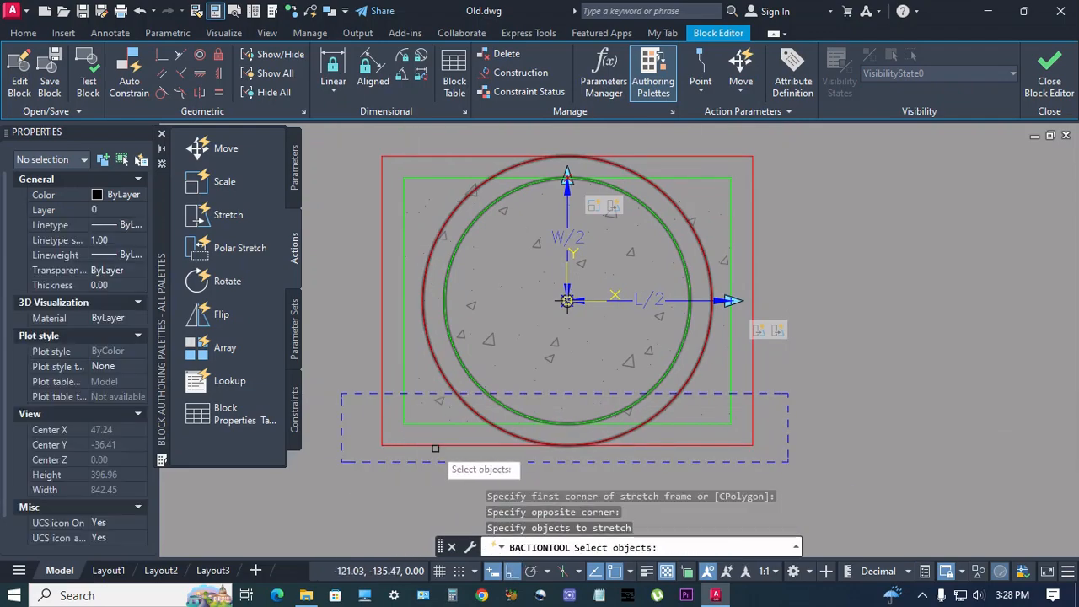
pyautogui.click(447, 424)
pyautogui.click(448, 424)
pyautogui.press('Return')
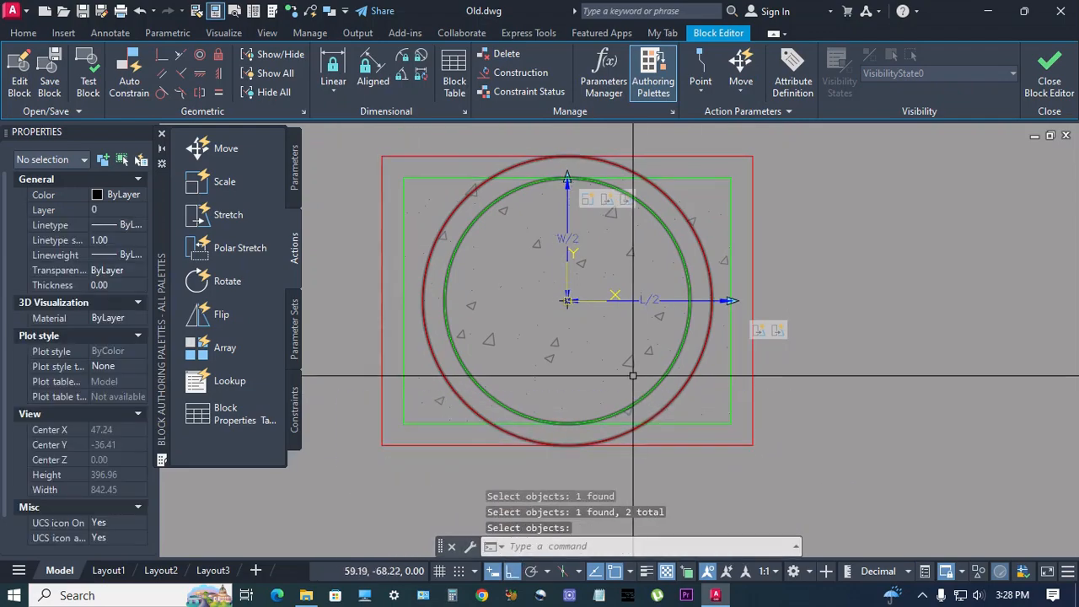
# Set the angle offset of the lower-side Stretch action to 180.
pyautogui.click(630, 211)
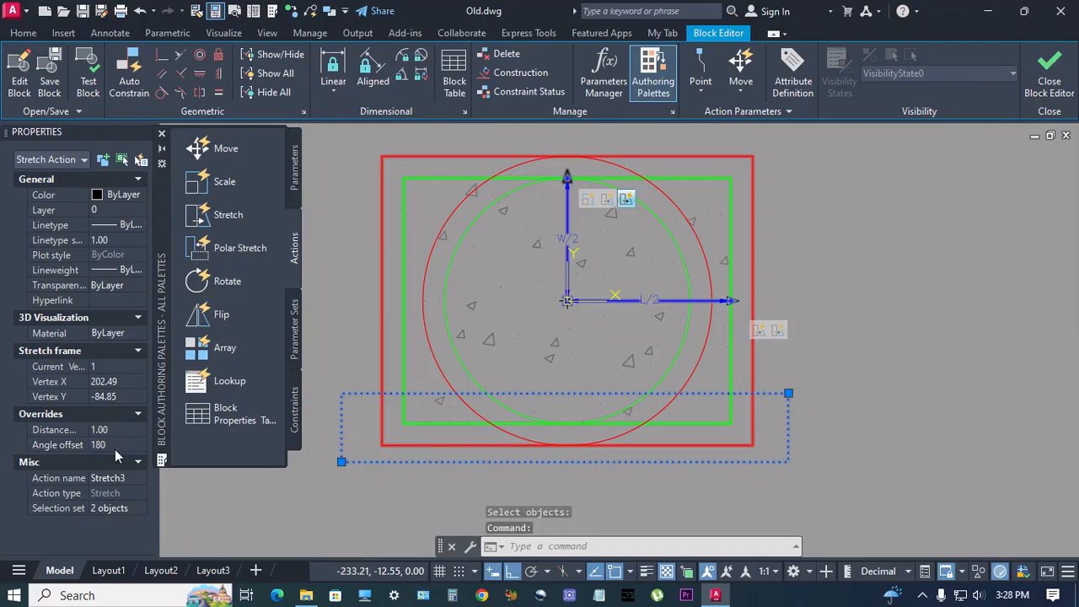
pyautogui.press('Escape')
pyautogui.moveTo(861, 359); pyautogui.dragTo(899, 396, button='middle')
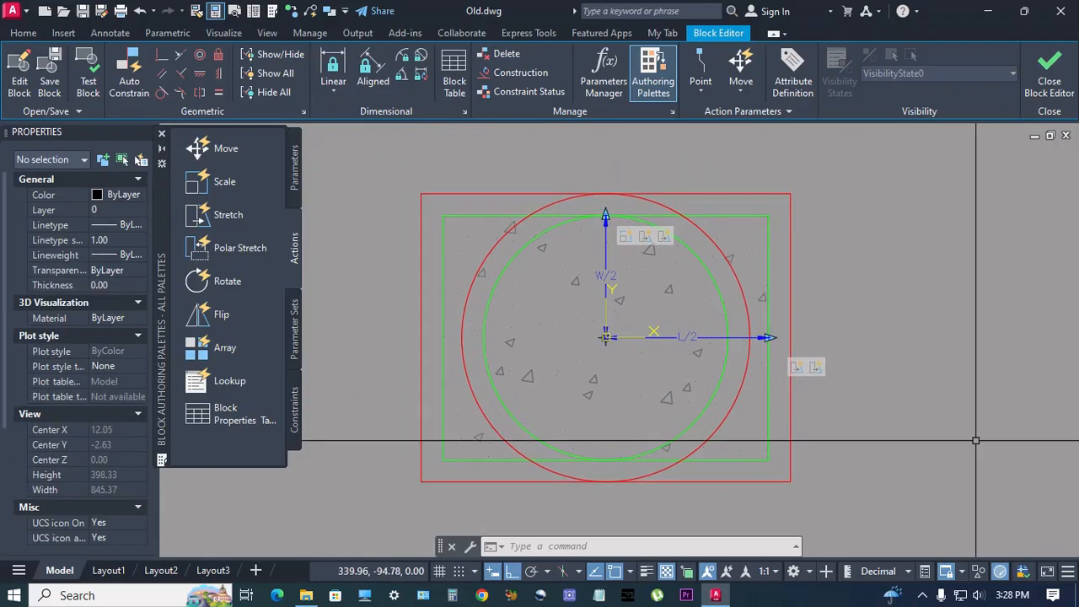
# Place a Visibility parameter about 63 units straight above the outer circle's upper quadrant.
pyautogui.click(295, 173)
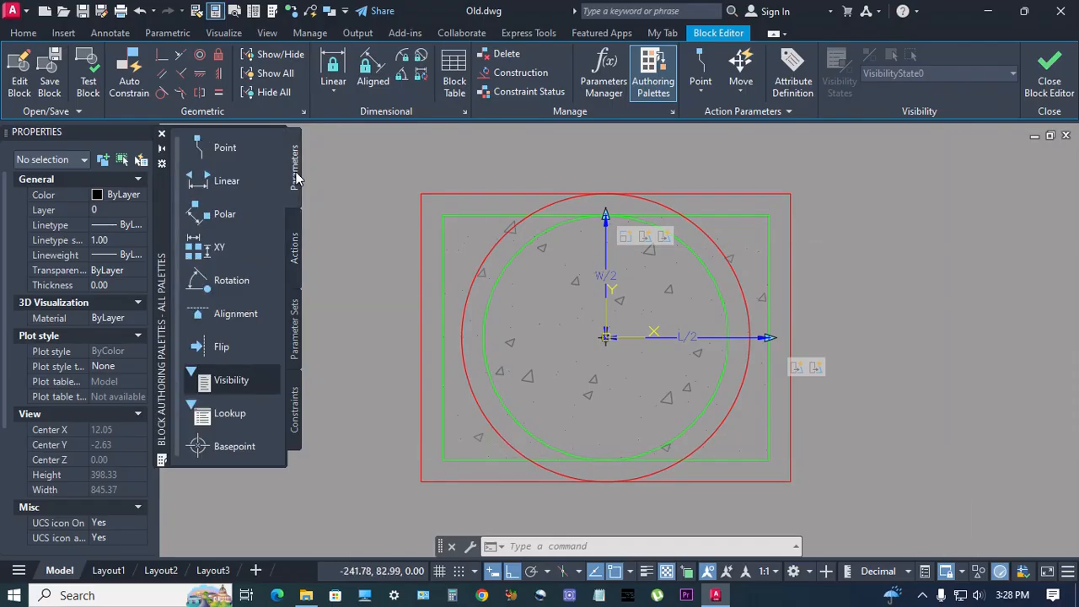
pyautogui.click(231, 380)
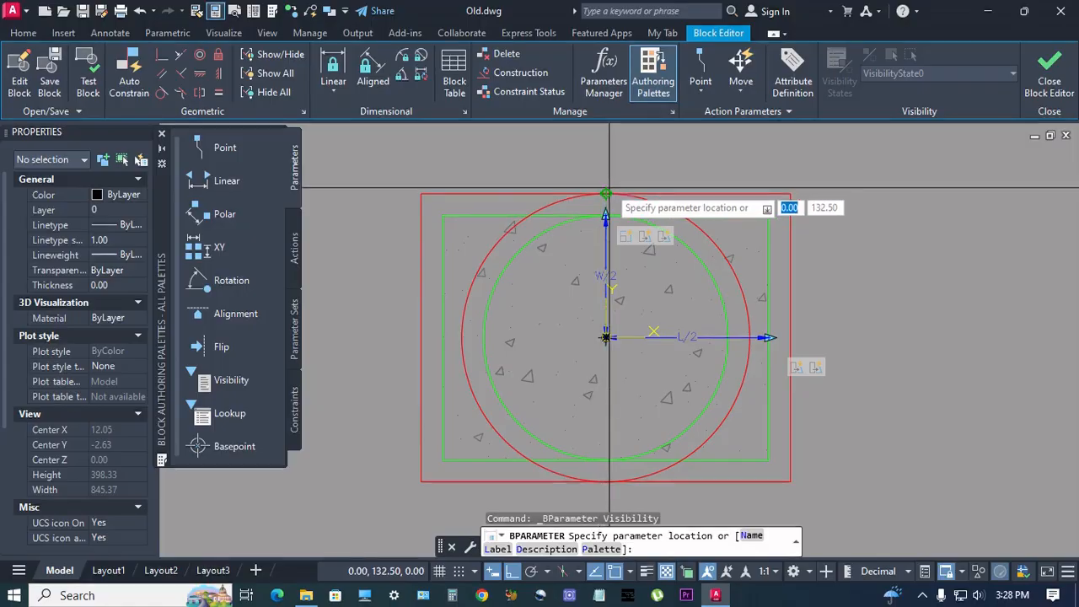
pyautogui.scroll(-2, 601, 166)
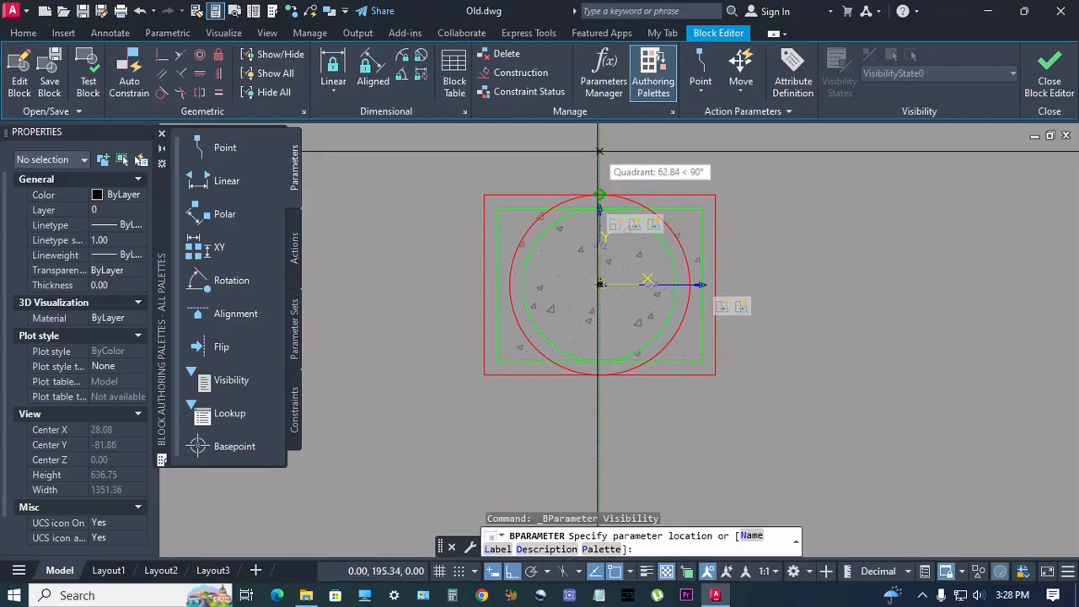
pyautogui.click(600, 151)
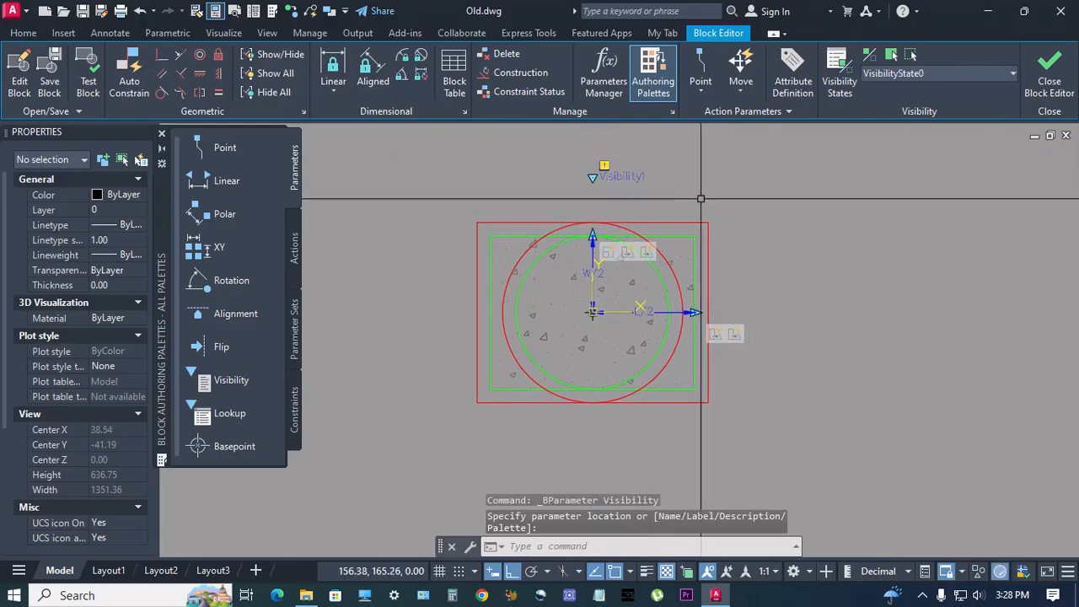
# Add a Move action to the W/2 parameter's endpoint that moves the Visibility parameter.
pyautogui.click(293, 246)
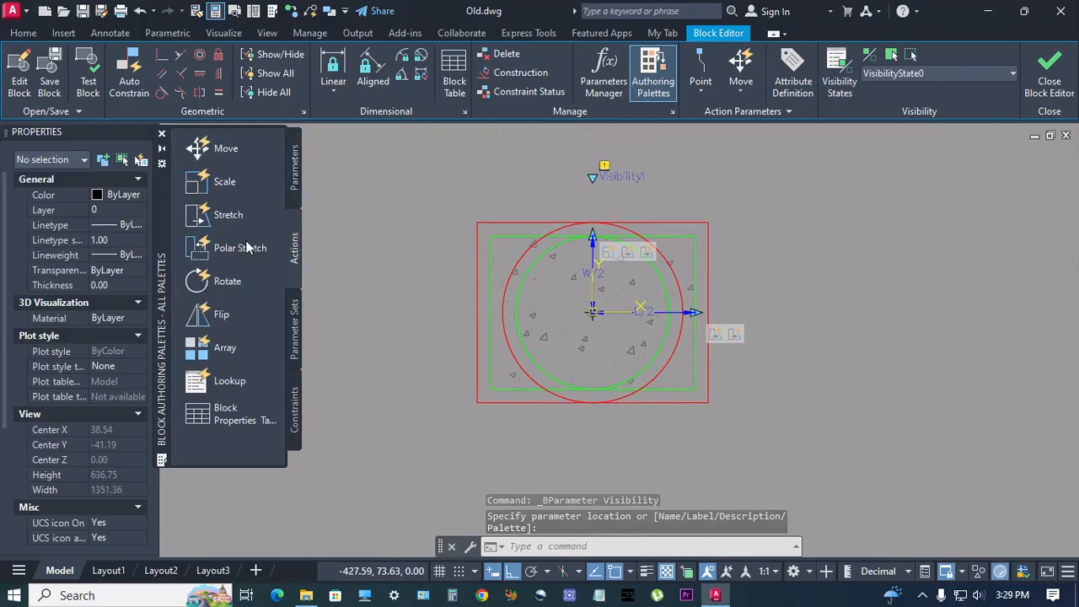
pyautogui.click(226, 148)
pyautogui.scroll(2, 593, 245)
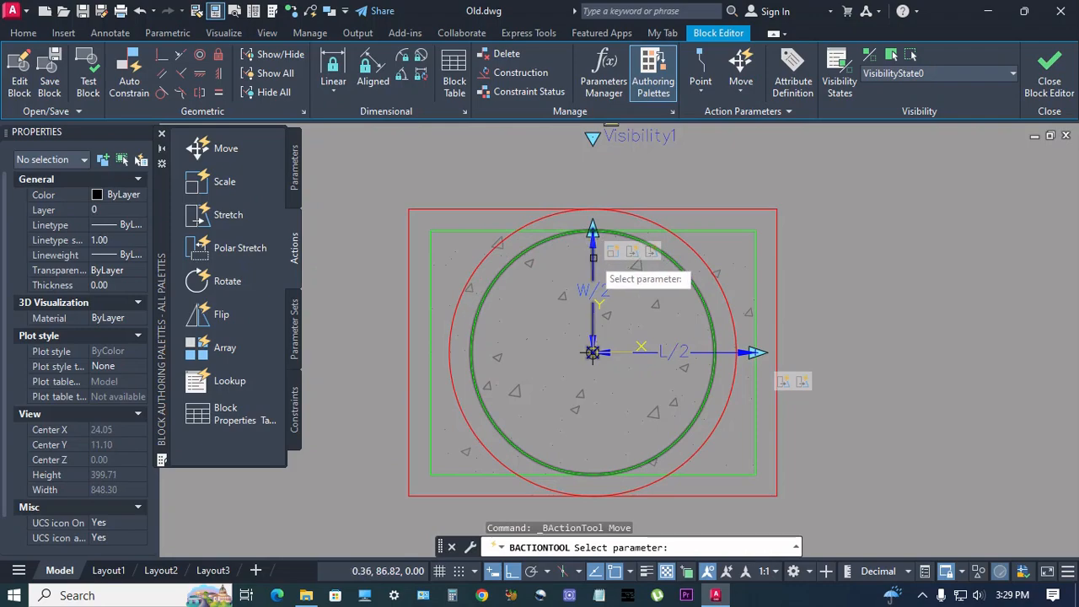
pyautogui.click(583, 289)
pyautogui.scroll(-2, 582, 289)
pyautogui.scroll(5, 561, 282)
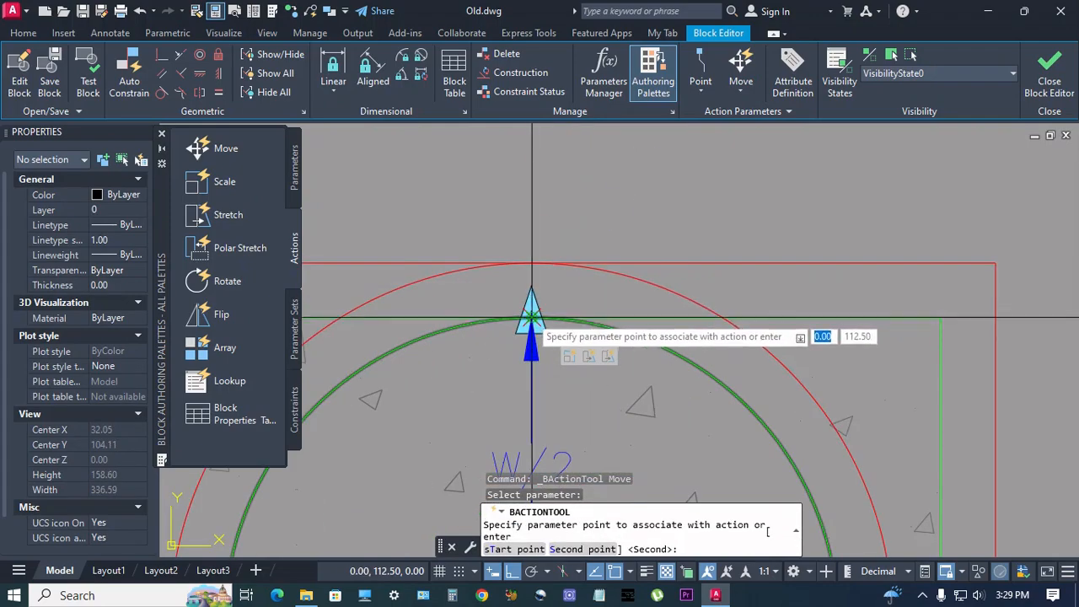
pyautogui.click(531, 316)
pyautogui.scroll(-6, 531, 317)
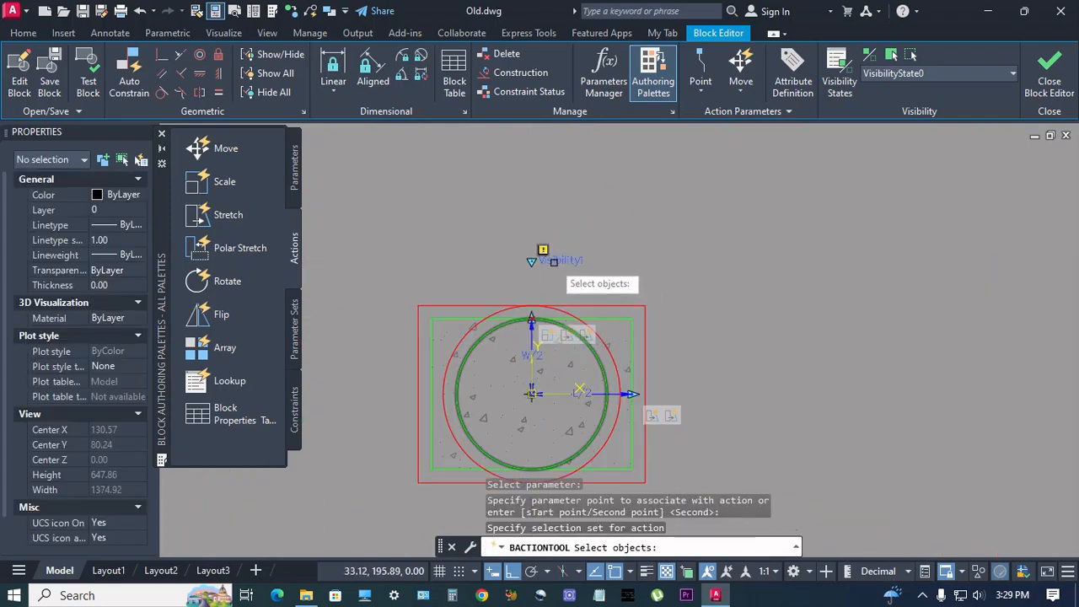
pyautogui.click(552, 261)
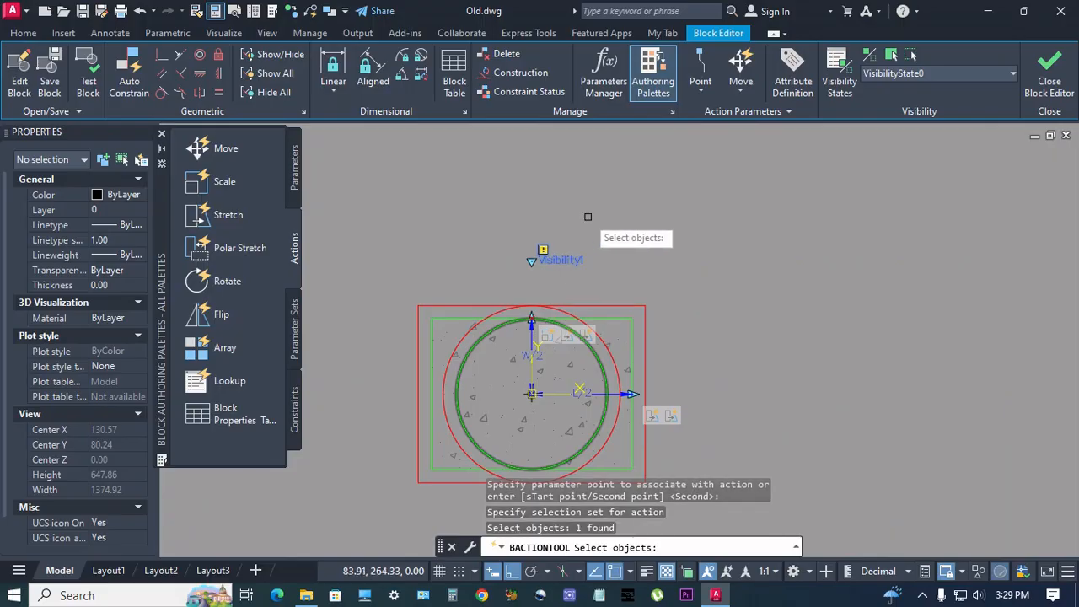
pyautogui.moveTo(642, 286); pyautogui.dragTo(687, 243, button='middle')
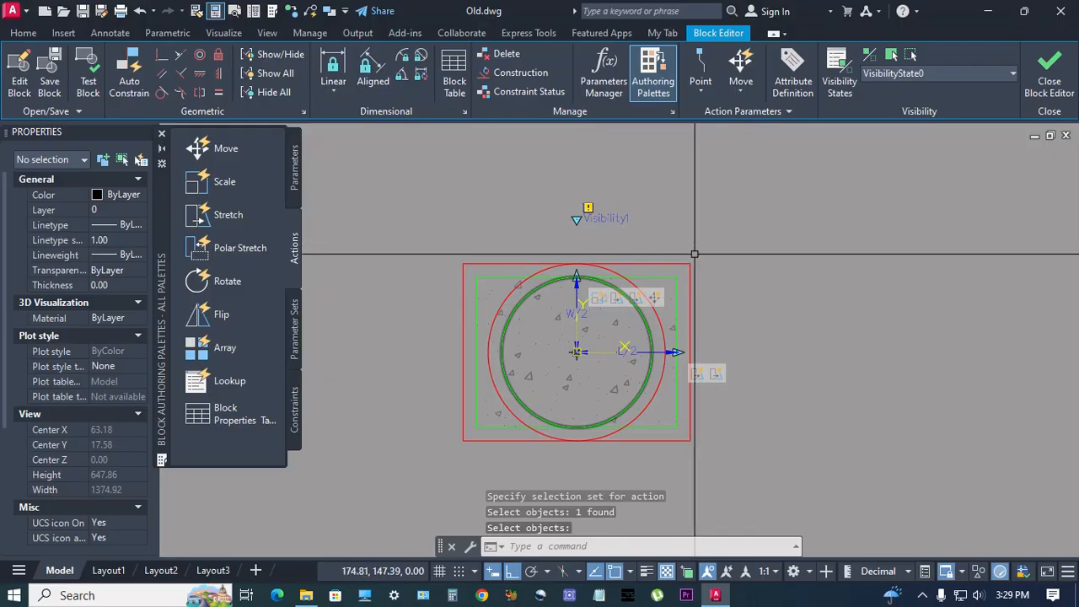
# Rename the default visibility state to Rectangular.
pyautogui.click(846, 82)
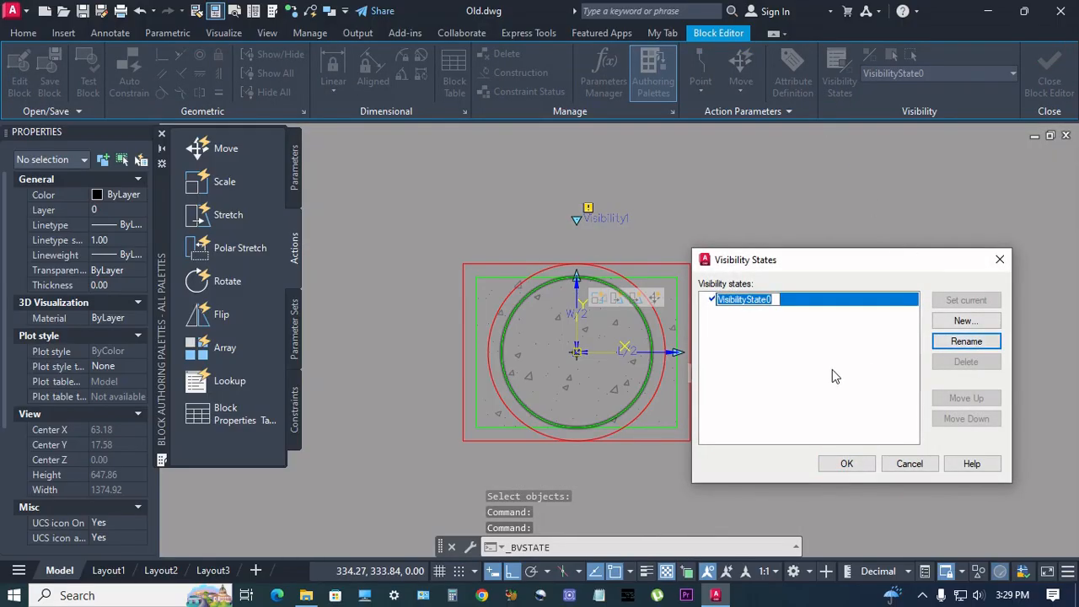
pyautogui.write('Rec')
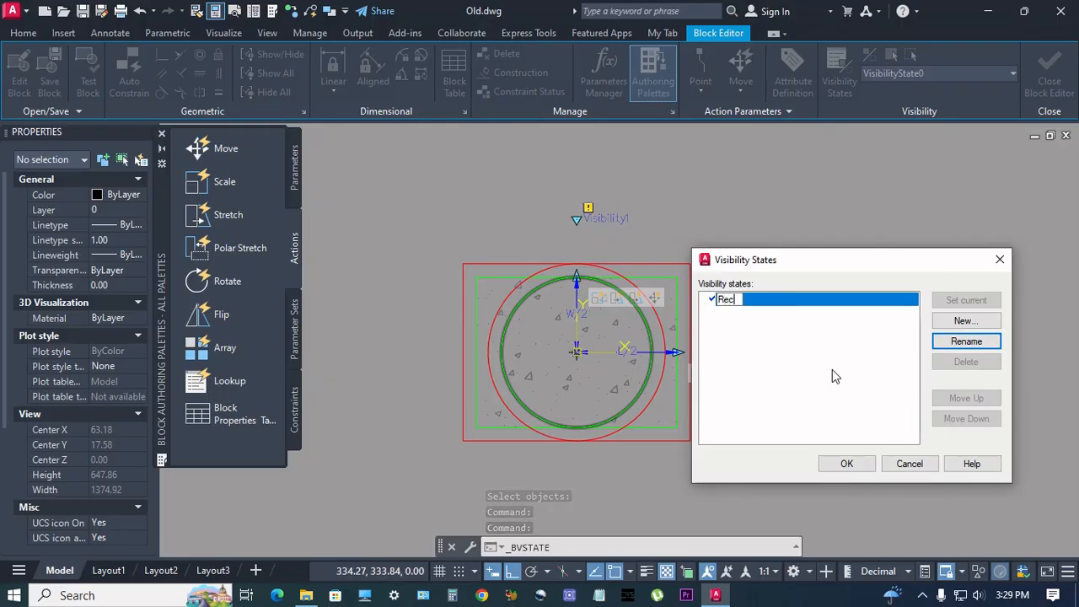
pyautogui.write('tangu')
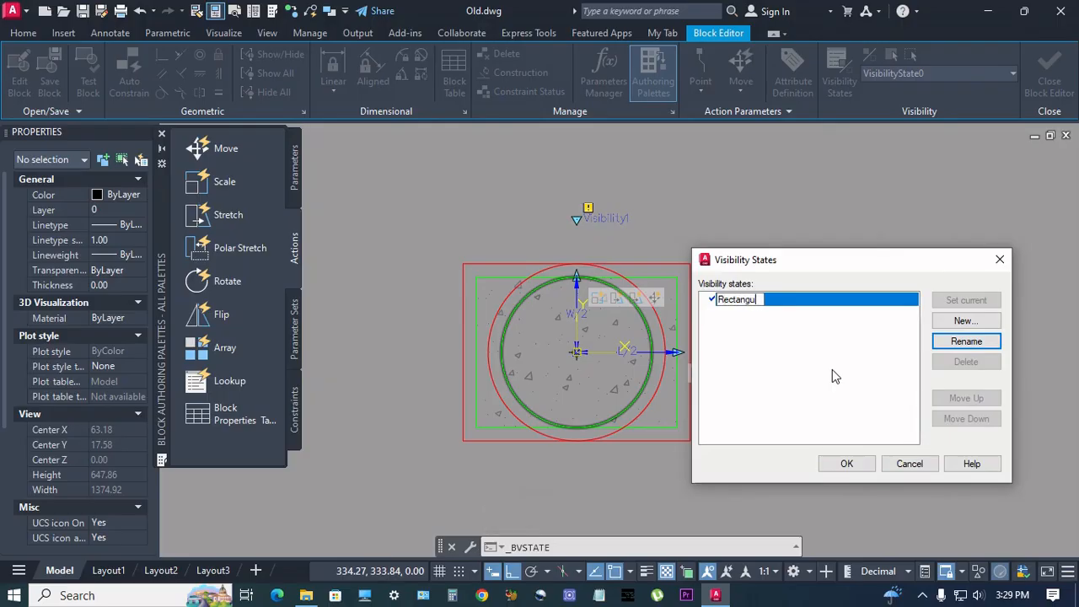
pyautogui.write('lar')
pyautogui.press('Return')
# Create a visibility state named Round that leaves existing objects' visibility unchanged, and make the Rectangular state current.
pyautogui.click(962, 321)
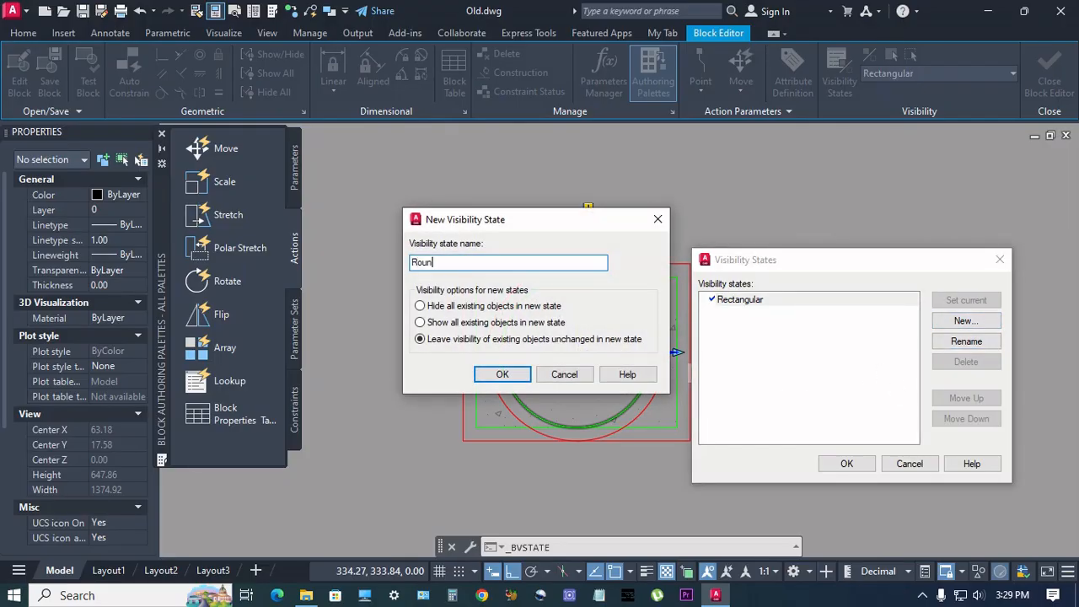
pyautogui.click(512, 380)
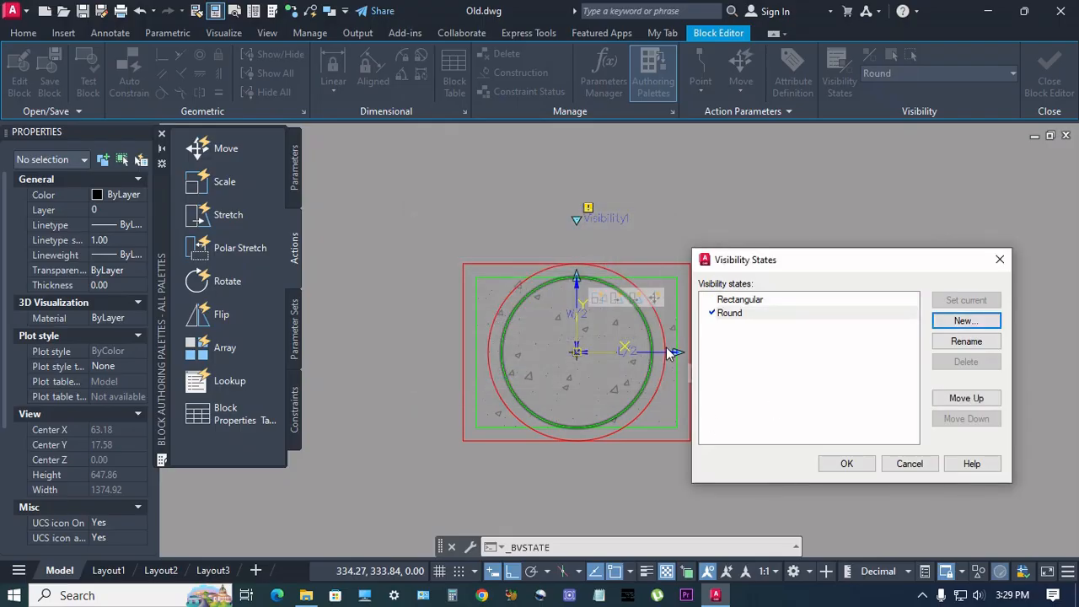
pyautogui.click(750, 300)
pyautogui.click(961, 301)
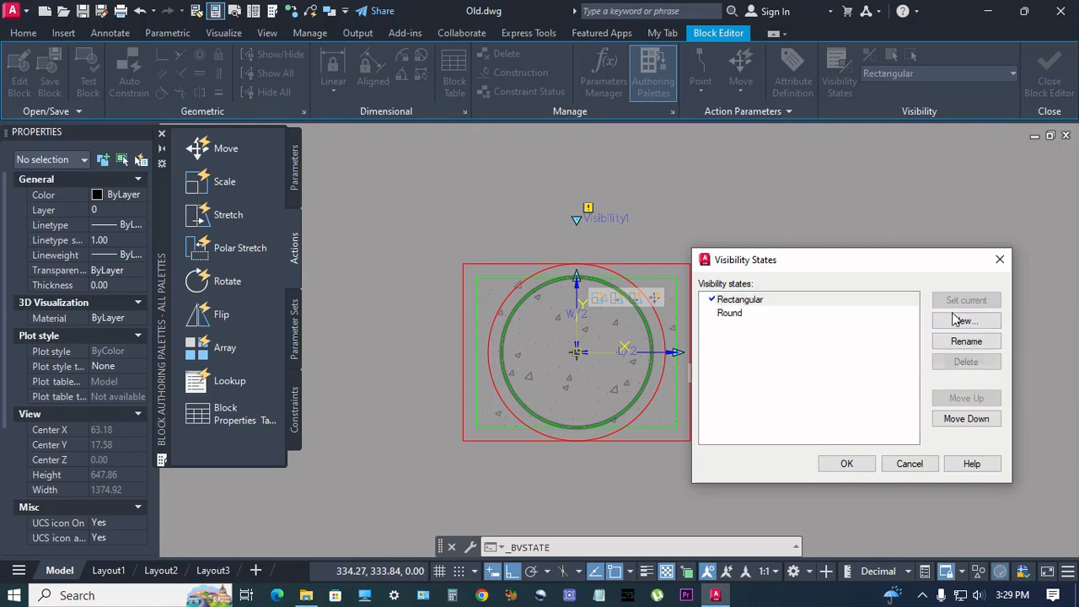
pyautogui.click(846, 464)
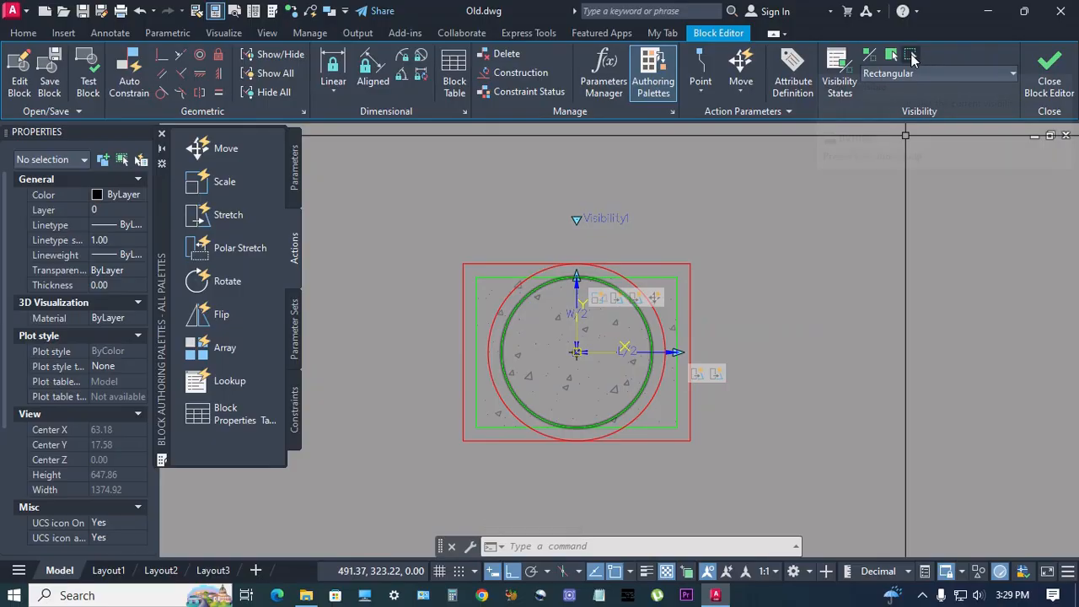
# Hide both circles and the circular concrete hatch in the Rectangular visibility state.
pyautogui.click(911, 56)
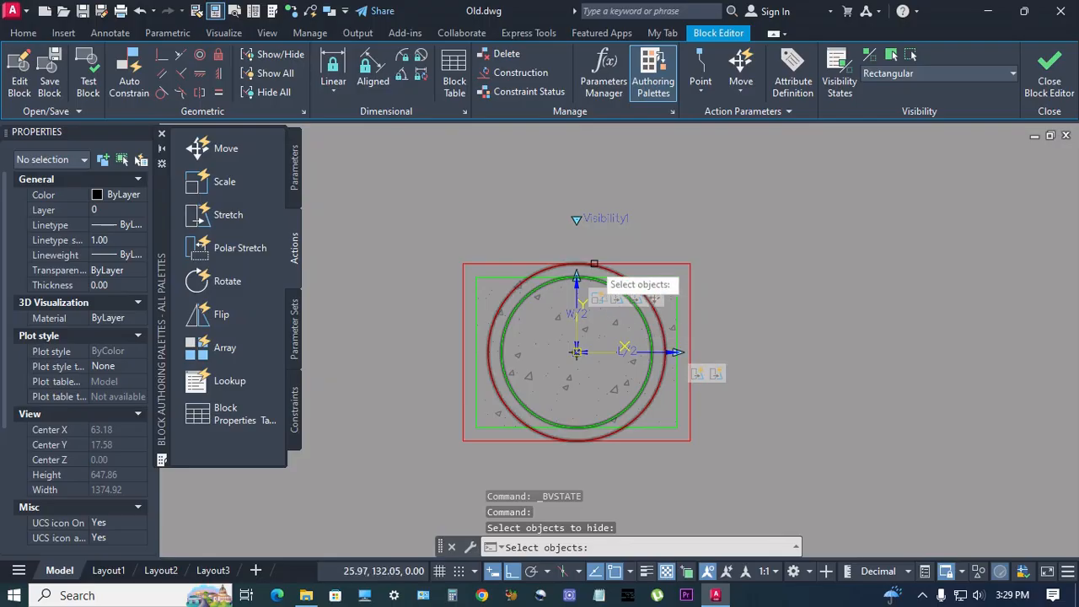
pyautogui.scroll(3, 620, 291)
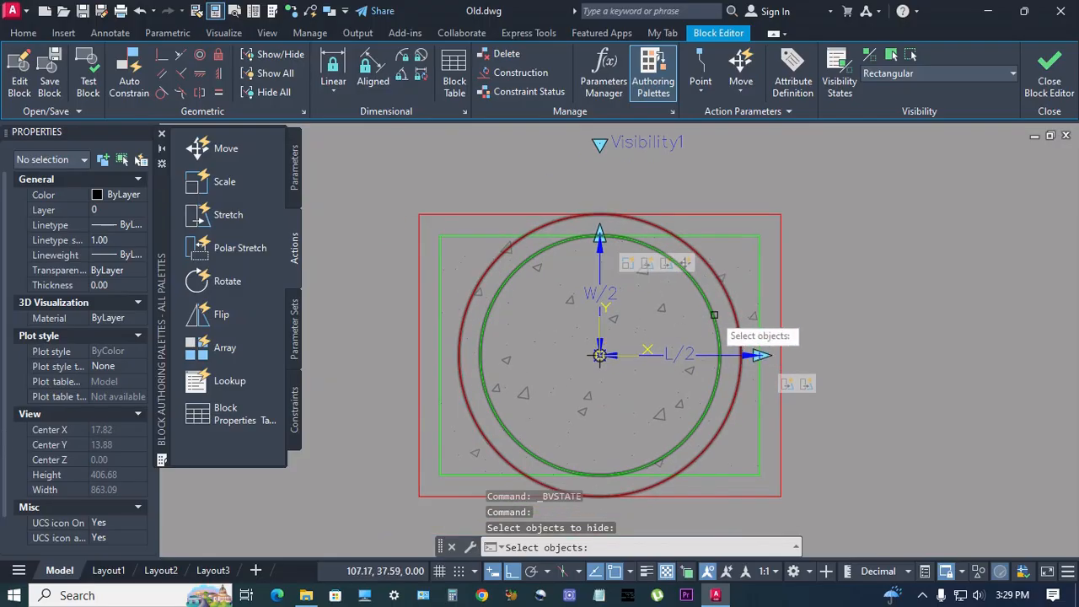
pyautogui.click(713, 317)
pyautogui.click(733, 309)
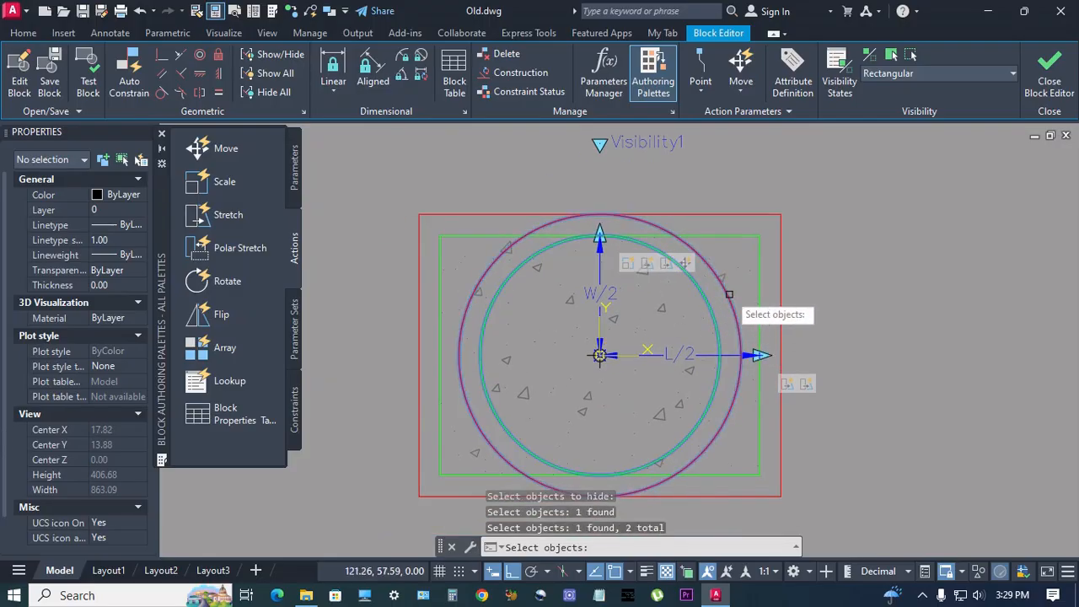
pyautogui.click(615, 321)
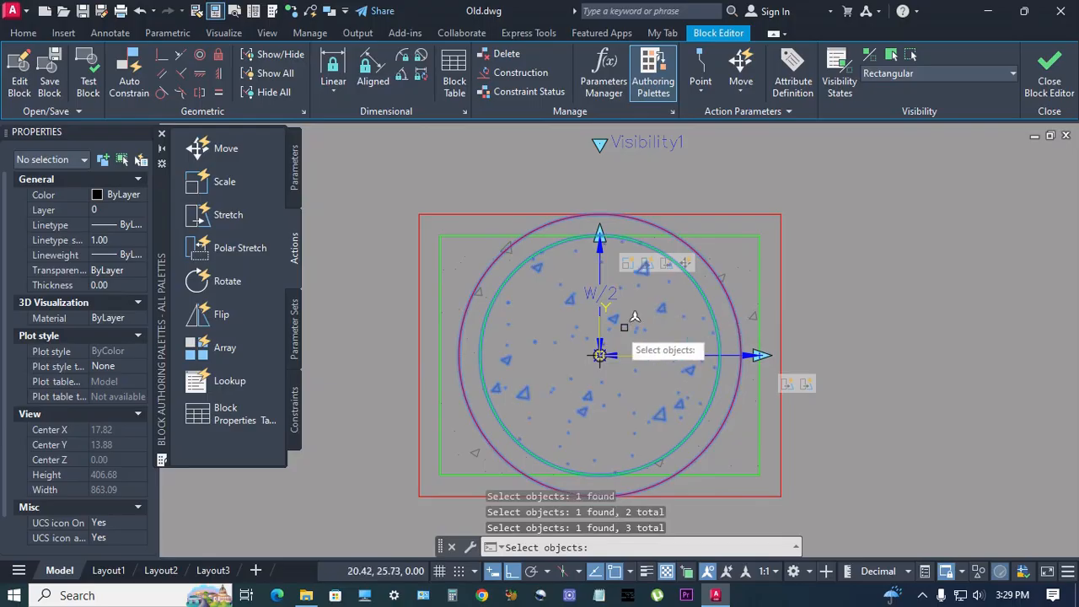
pyautogui.scroll(-2, 611, 329)
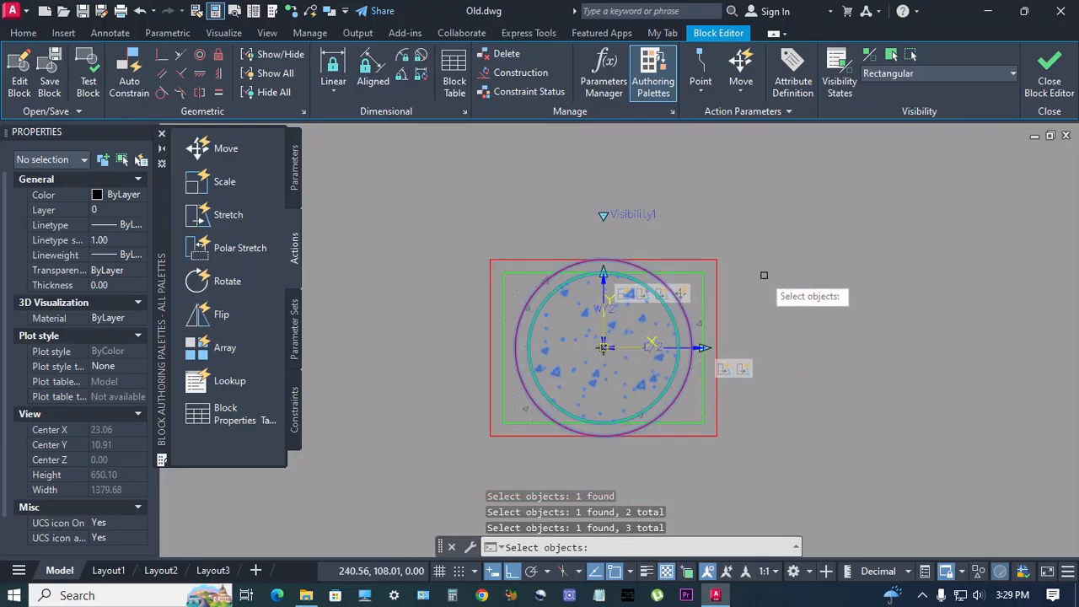
pyautogui.press('Return')
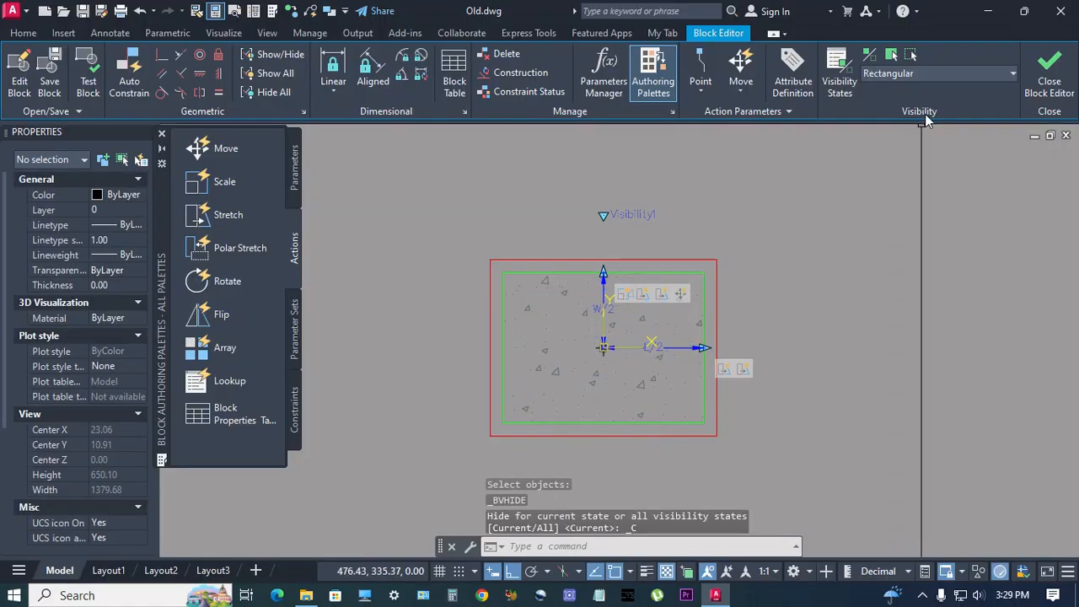
# Make the Round visibility state current and hide both rectangles, the rectangular hatch and the L/2 parameter in it.
pyautogui.click(954, 74)
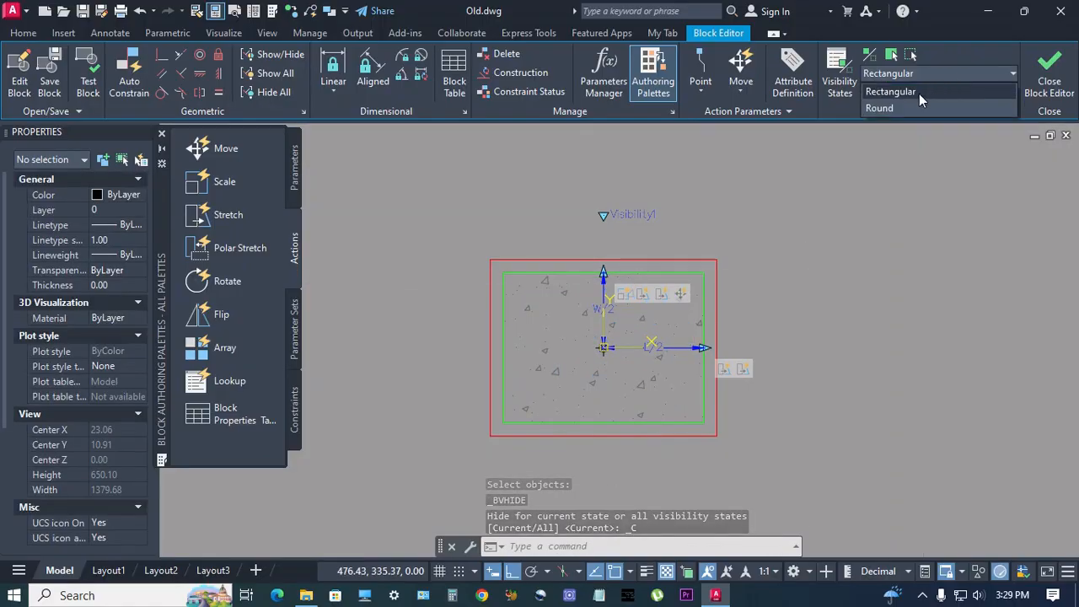
pyautogui.click(907, 106)
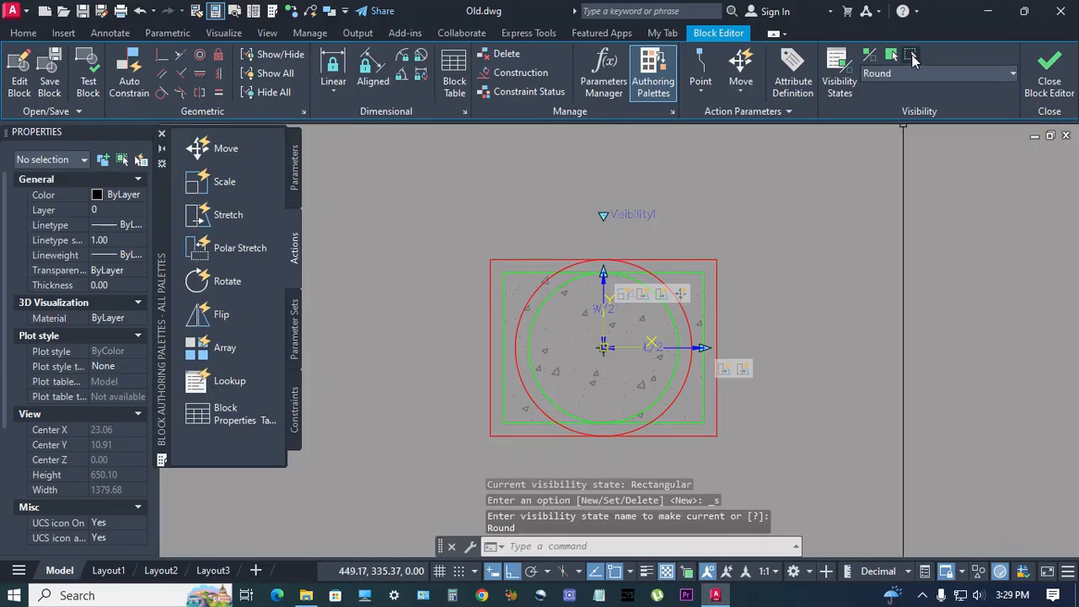
pyautogui.click(912, 55)
pyautogui.scroll(2, 725, 295)
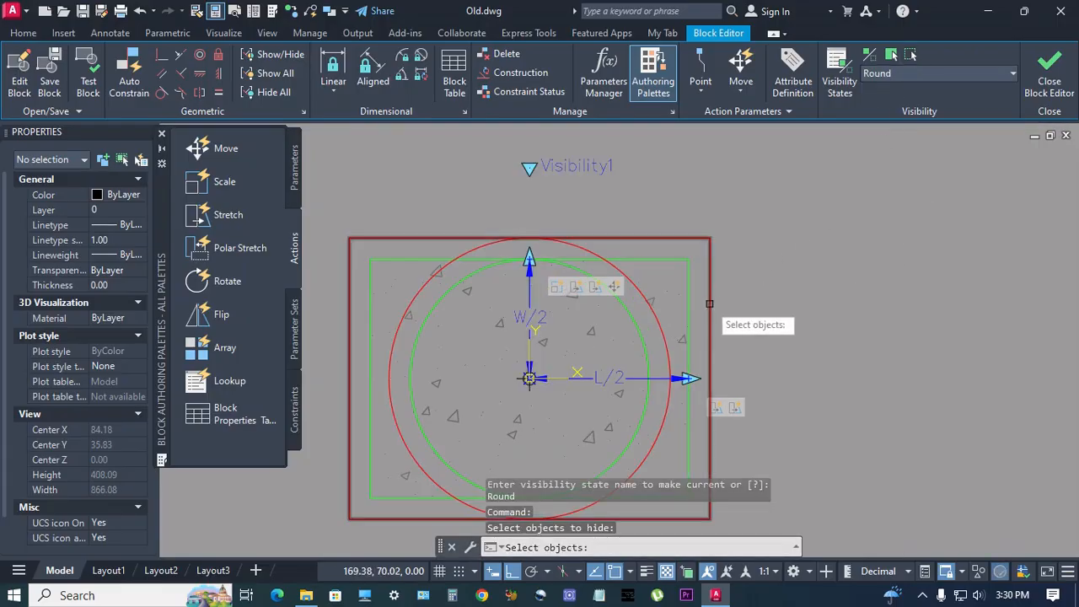
pyautogui.click(709, 305)
pyautogui.click(689, 310)
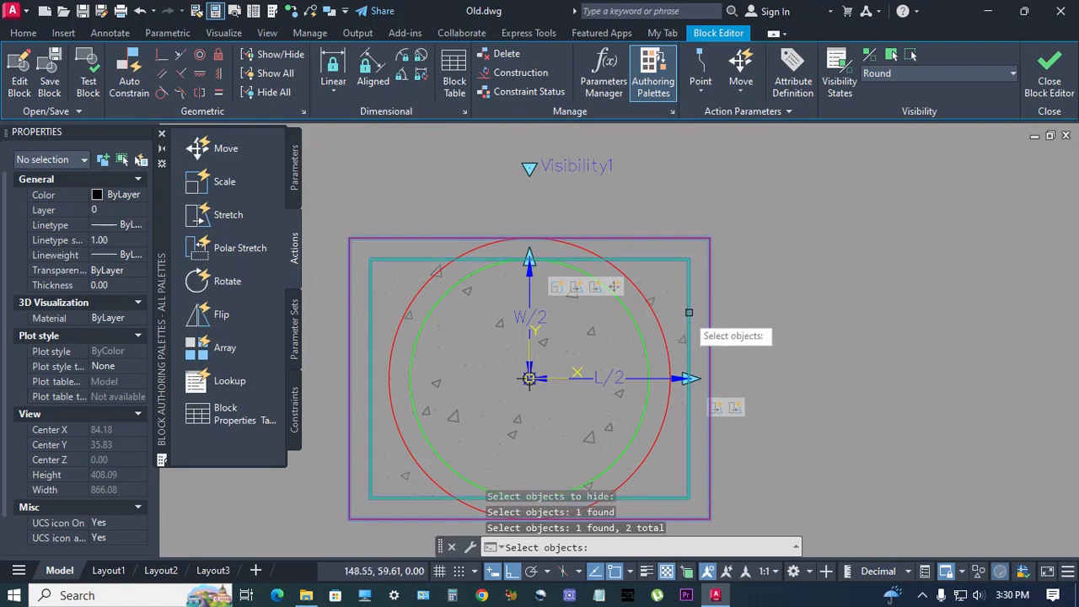
pyautogui.click(683, 337)
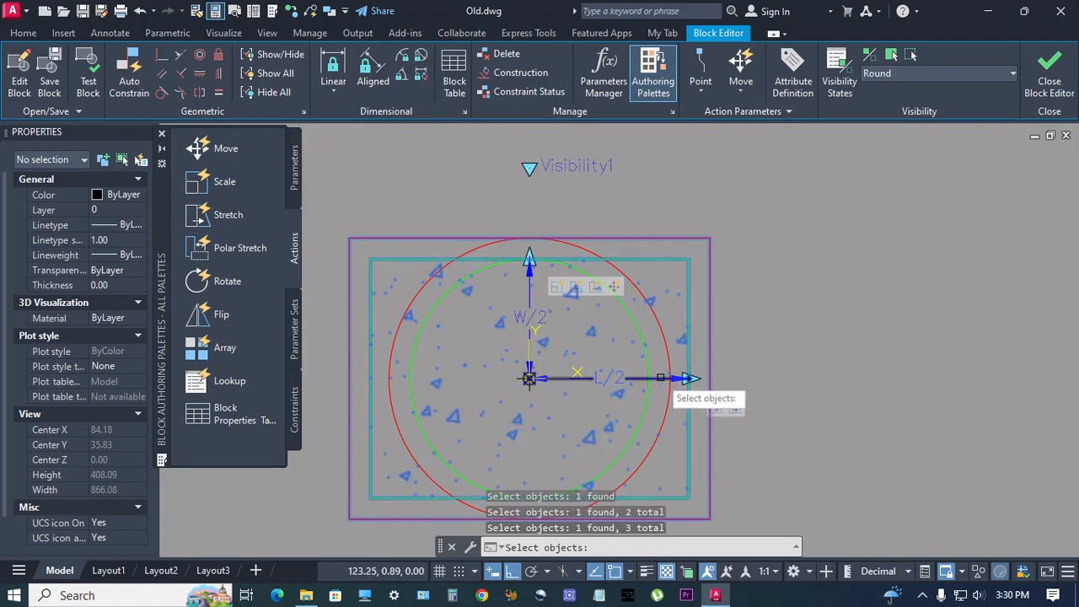
pyautogui.scroll(-4, 660, 377)
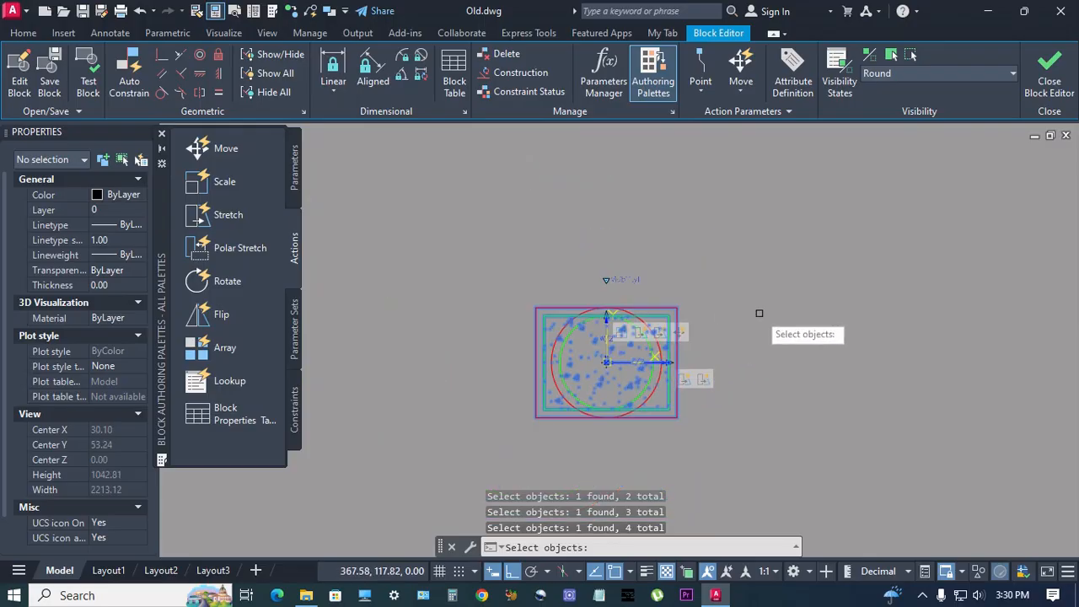
pyautogui.press('Return')
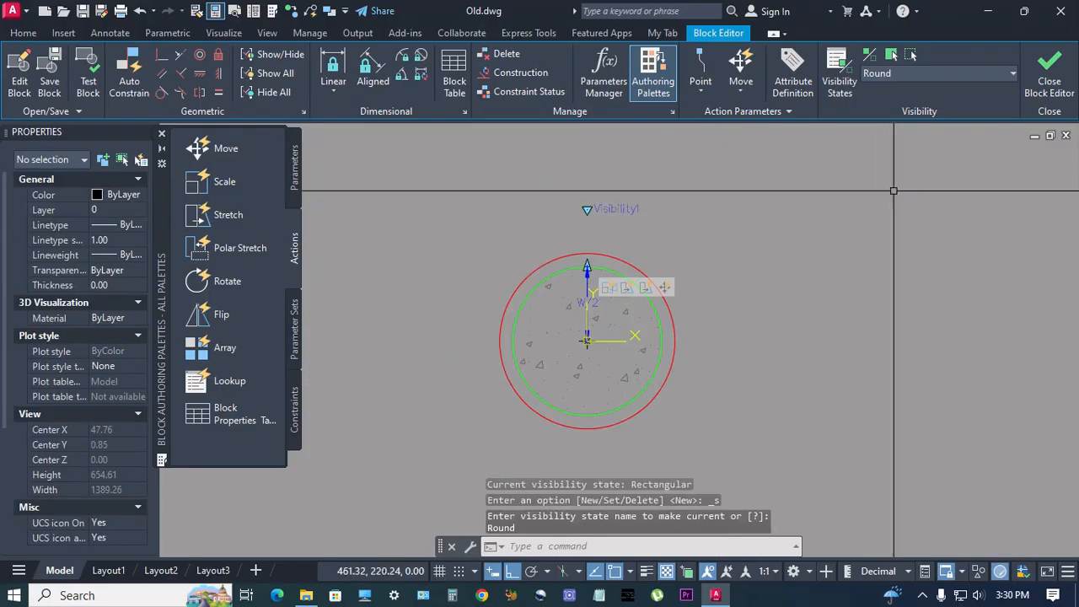
# Check the Rectangular and Round visibility states, ending on Round, and save the block and close the Block Editor.
pyautogui.click(942, 73)
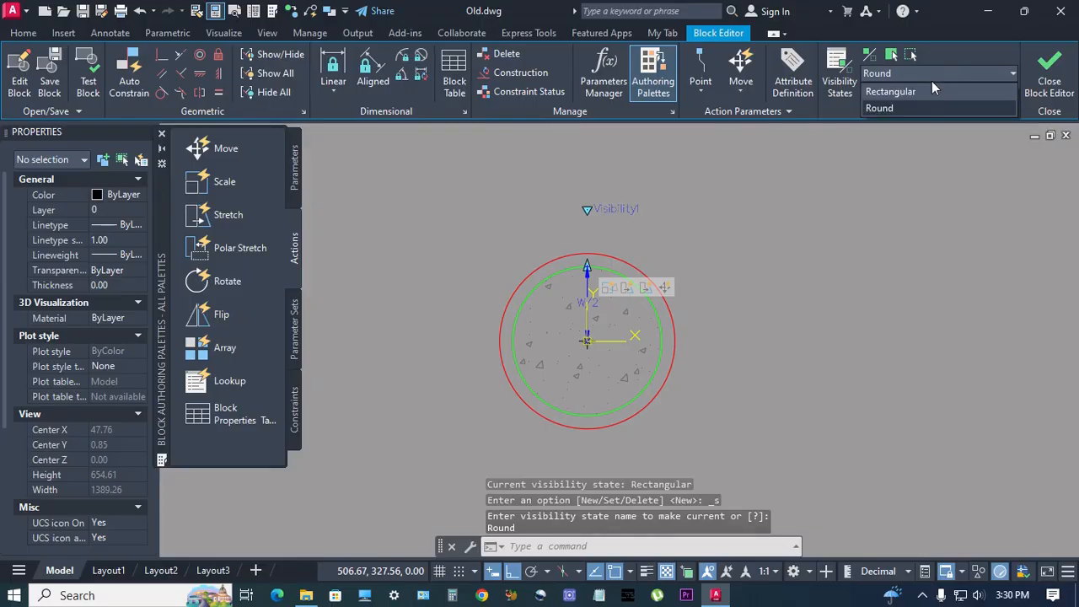
pyautogui.click(924, 87)
pyautogui.click(933, 77)
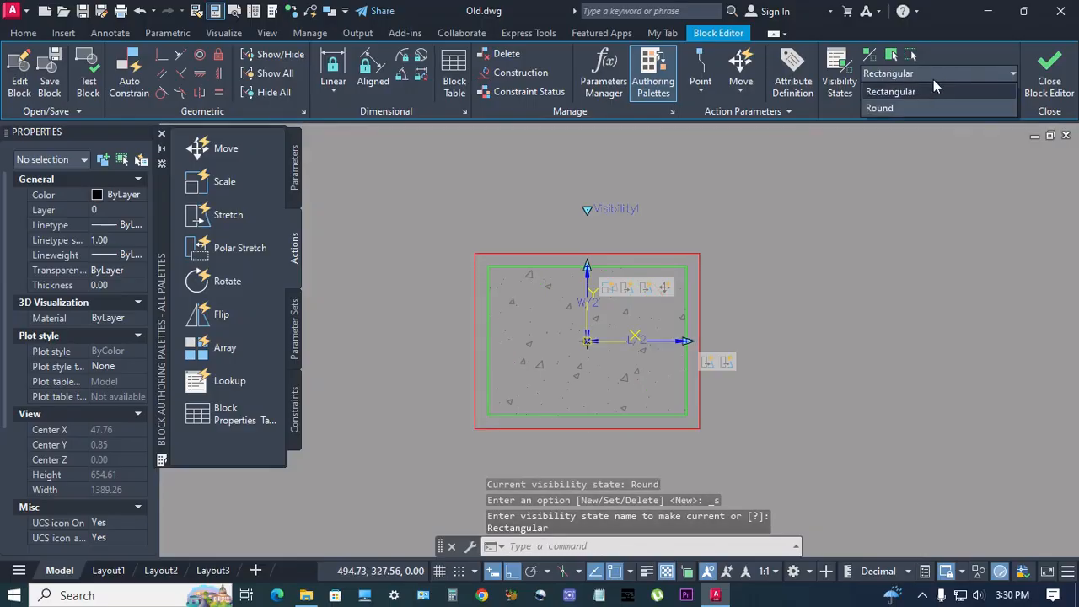
pyautogui.click(912, 108)
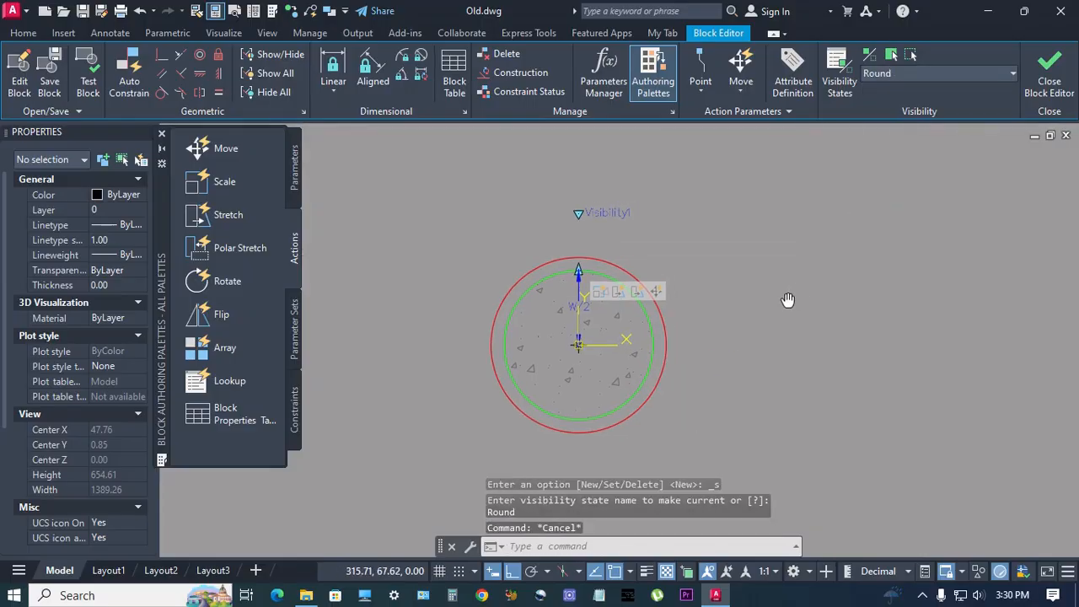
pyautogui.click(49, 81)
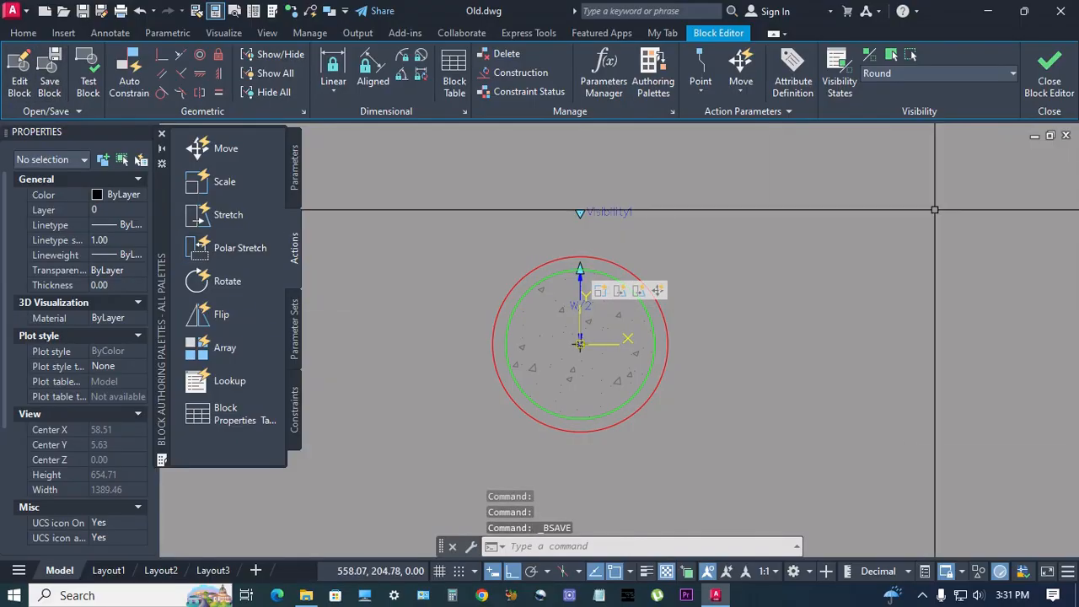
pyautogui.click(1050, 84)
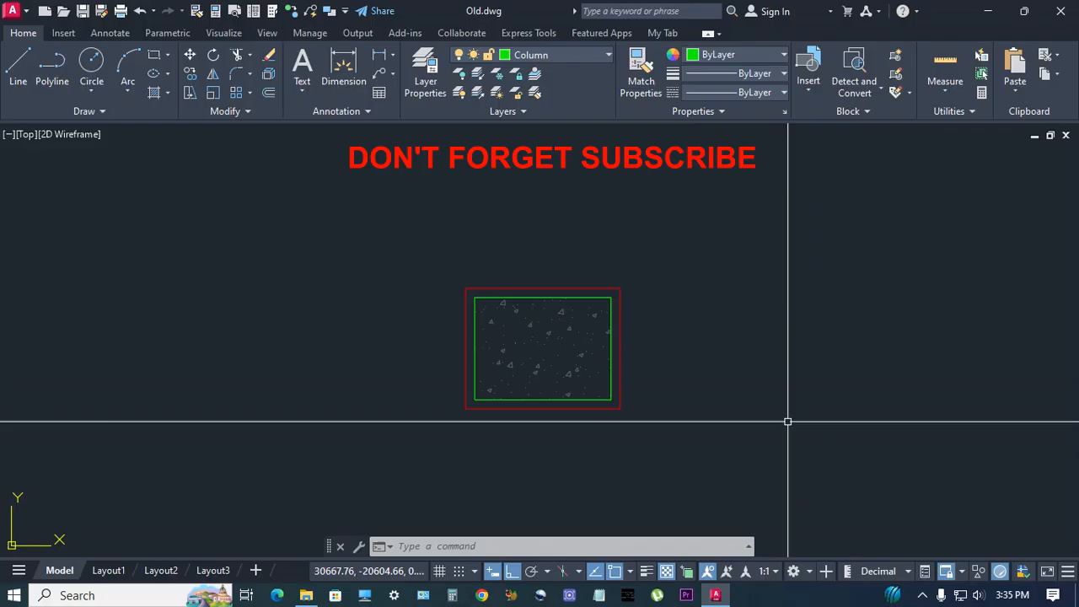
# Stretch the R&R block reference in the drawing to an L/2 of about 234 and a W/2 of about 152.5.
pyautogui.click(787, 421)
pyautogui.click(559, 328)
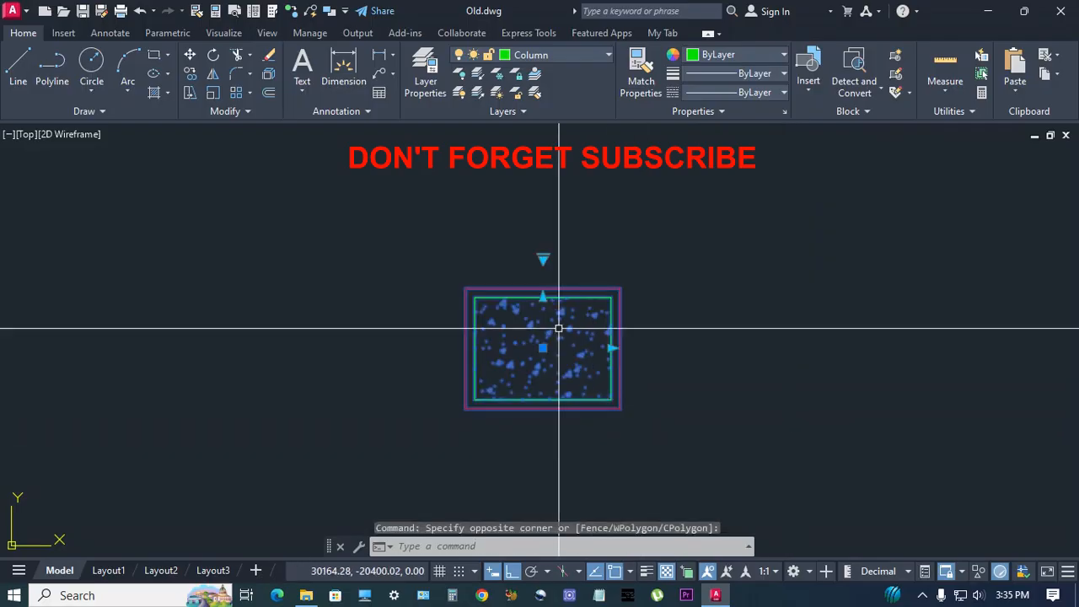
pyautogui.click(543, 297)
pyautogui.click(543, 287)
pyautogui.click(611, 348)
pyautogui.click(655, 348)
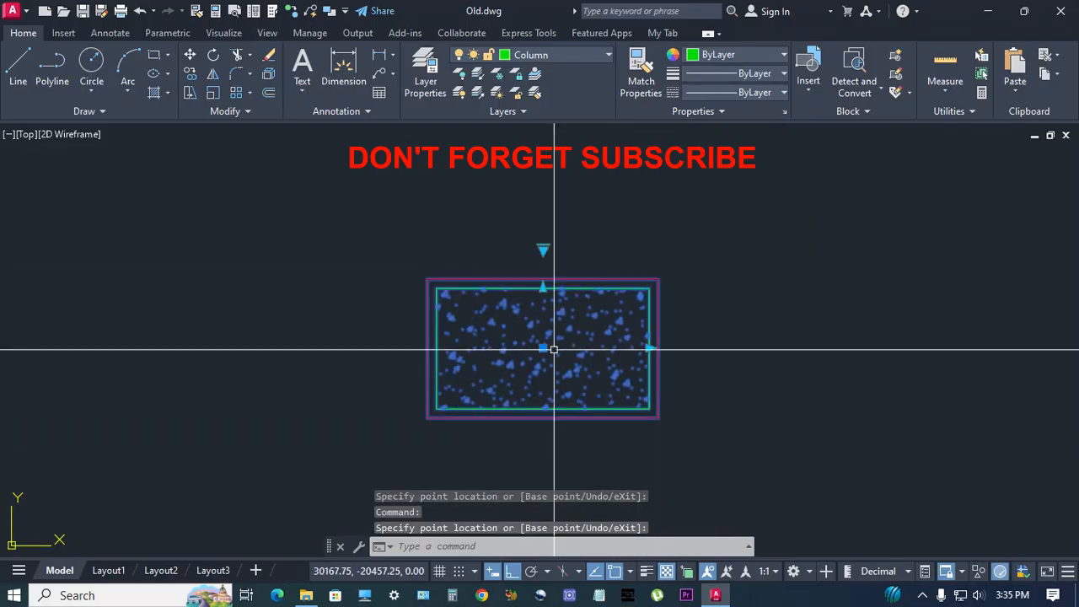
pyautogui.click(543, 285)
pyautogui.click(544, 268)
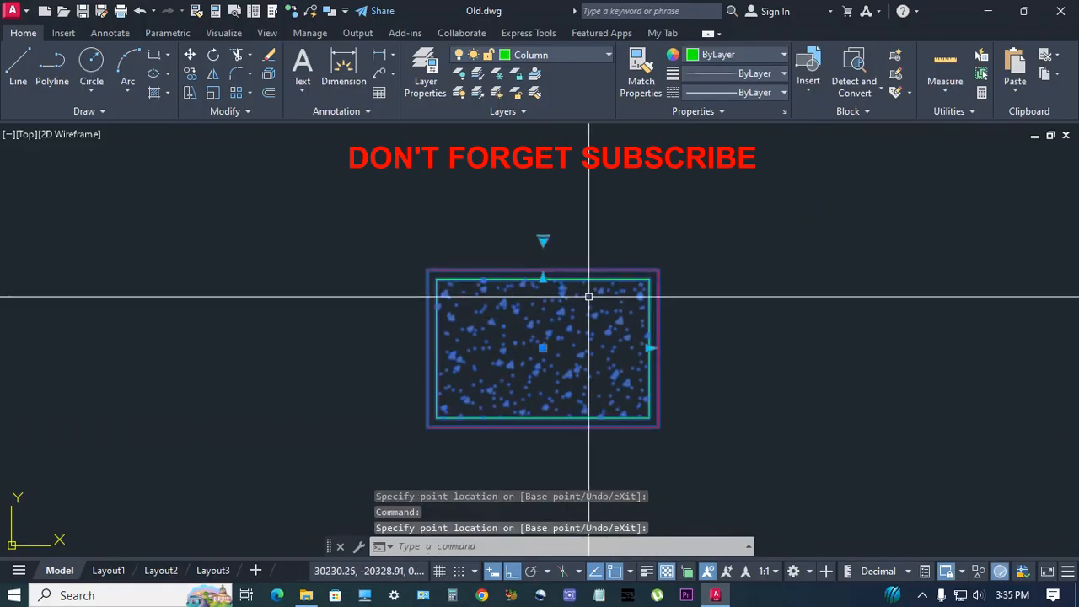
# Switch the block reference to its Round visibility state and set its W/2 property to 125.
pyautogui.click(544, 241)
pyautogui.click(590, 270)
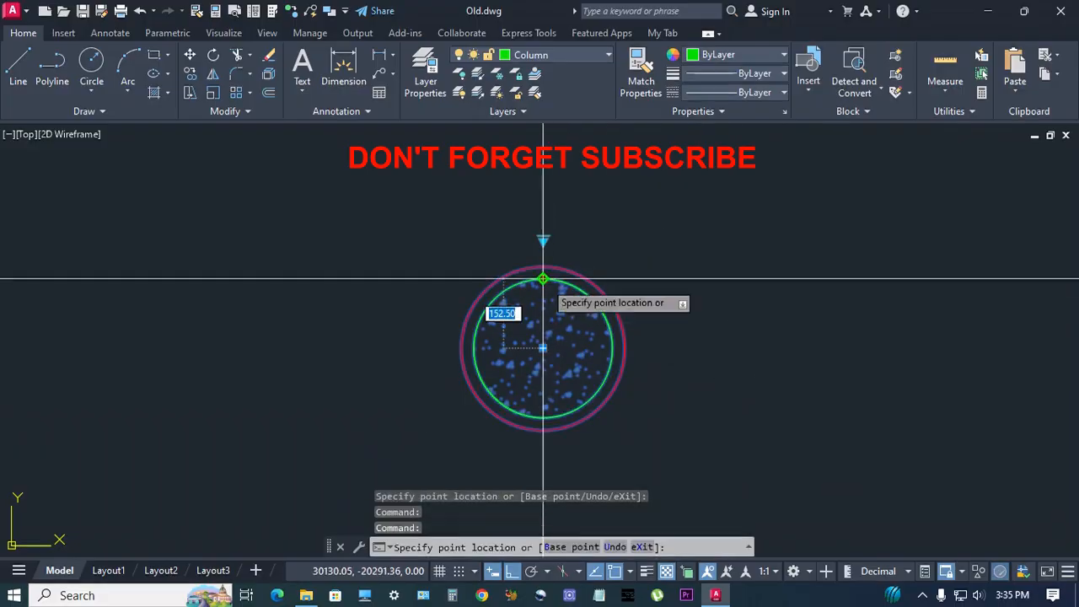
pyautogui.hotkey('ctrl', '1')
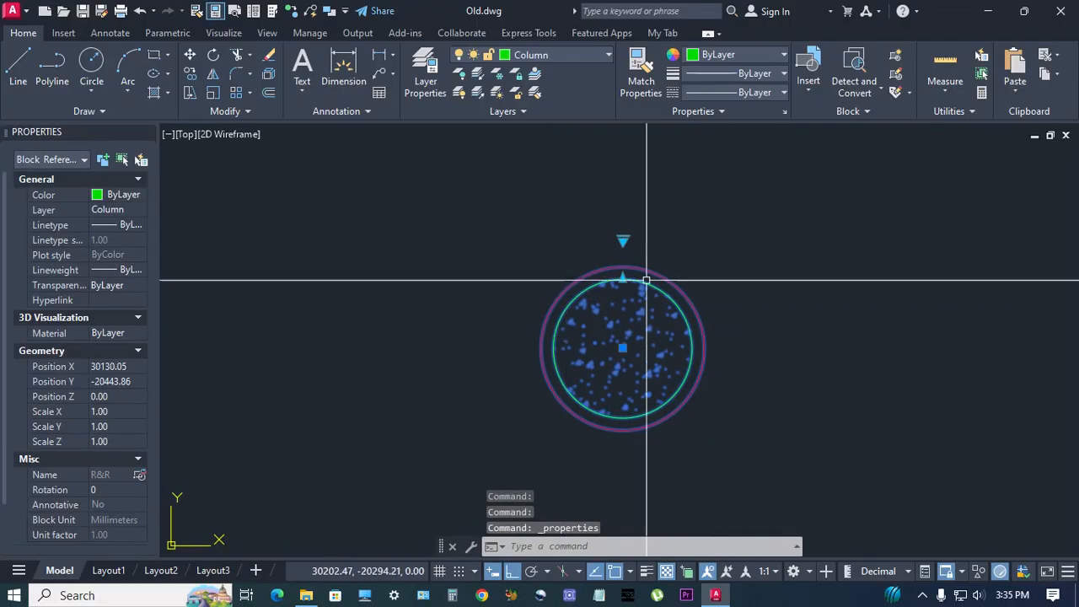
pyautogui.scroll(-3, 152, 438)
pyautogui.click(134, 524)
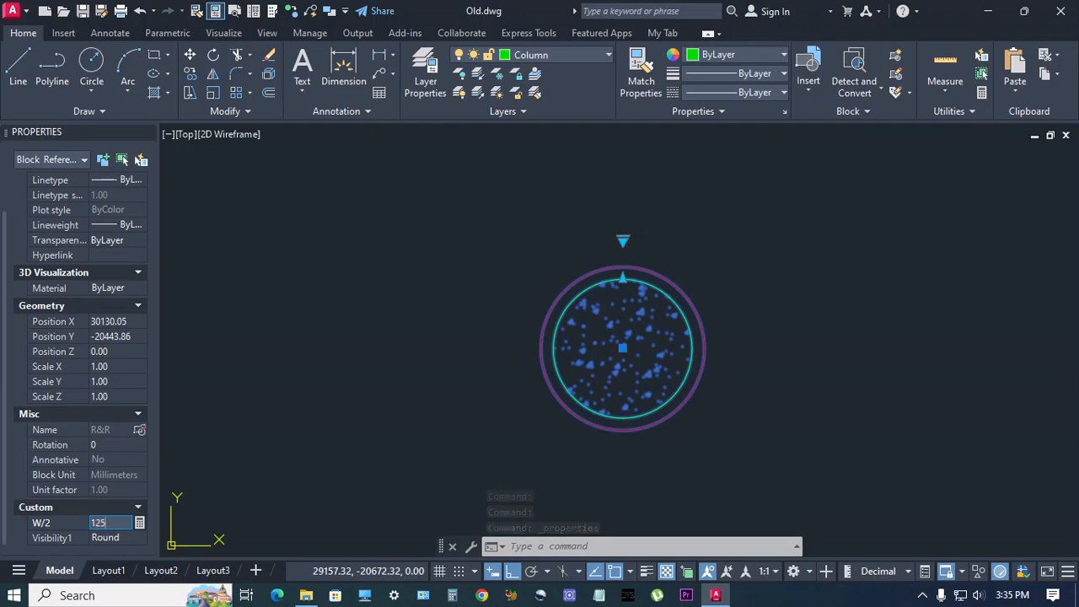
pyautogui.press('Return')
# Switch the block reference to Rectangular and set its W/2 to 100 and L/2 to 200.
pyautogui.click(141, 536)
pyautogui.click(116, 570)
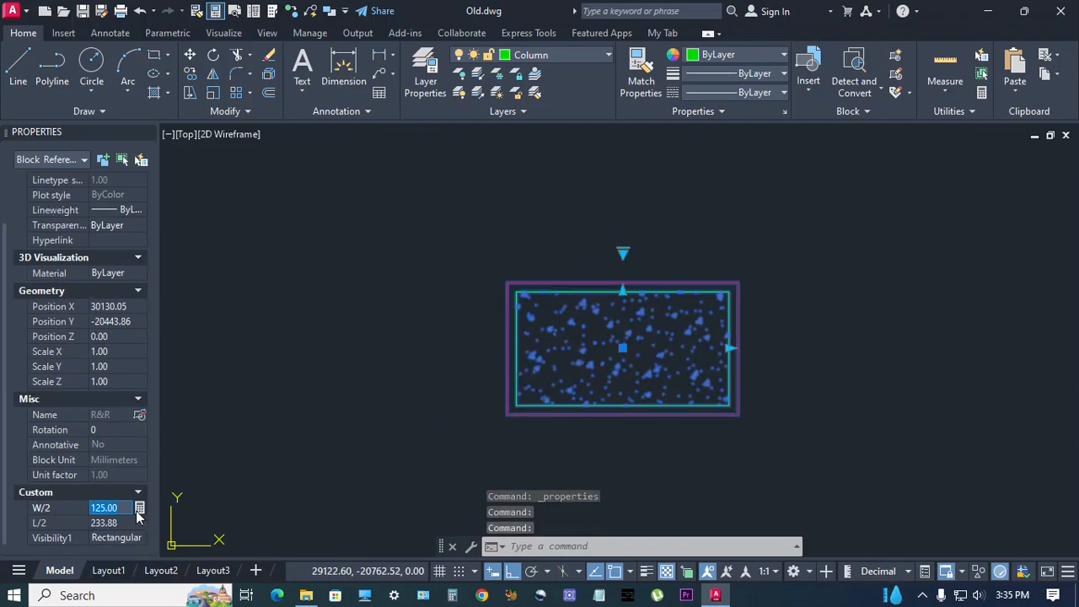
pyautogui.write('100')
pyautogui.click(135, 522)
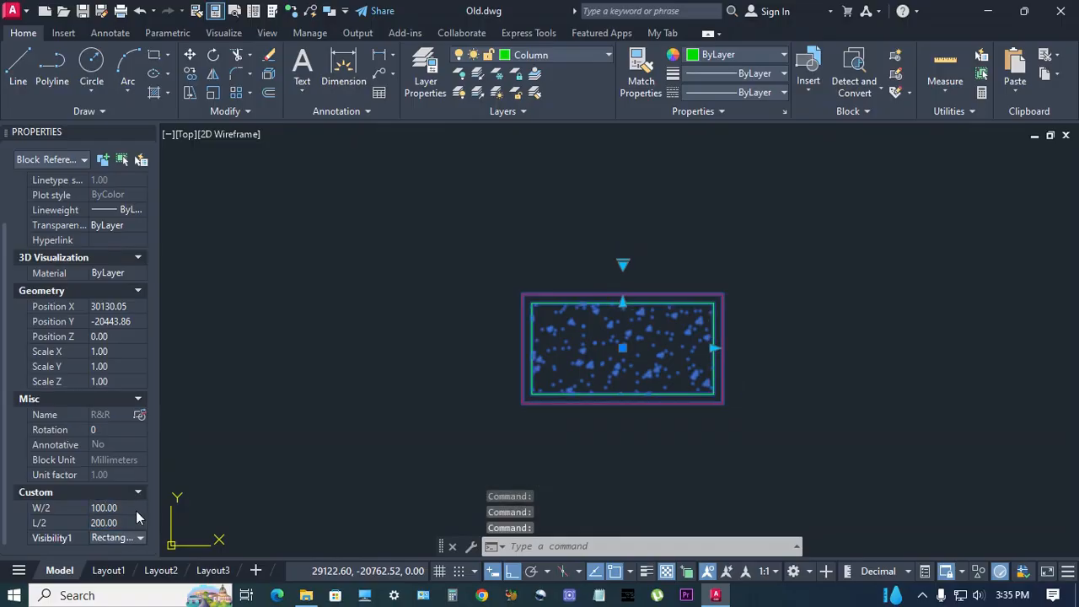
# Test the block reference's rotation at 90 and 45 degrees and return it to 0.
pyautogui.click(111, 431)
pyautogui.write('90')
pyautogui.press('Return')
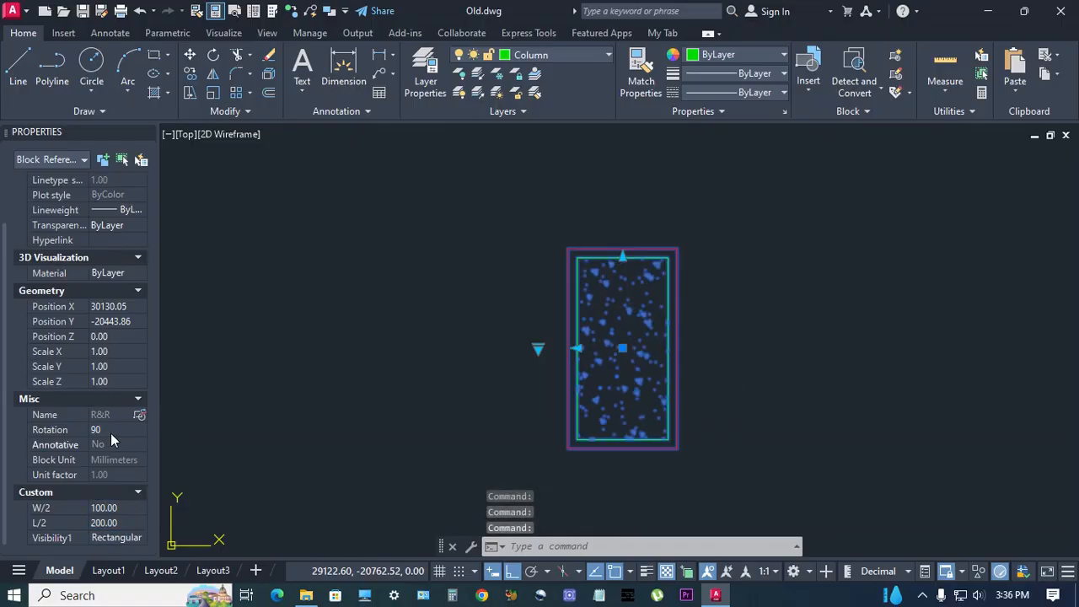
pyautogui.click(113, 431)
pyautogui.write('45')
pyautogui.press('Return')
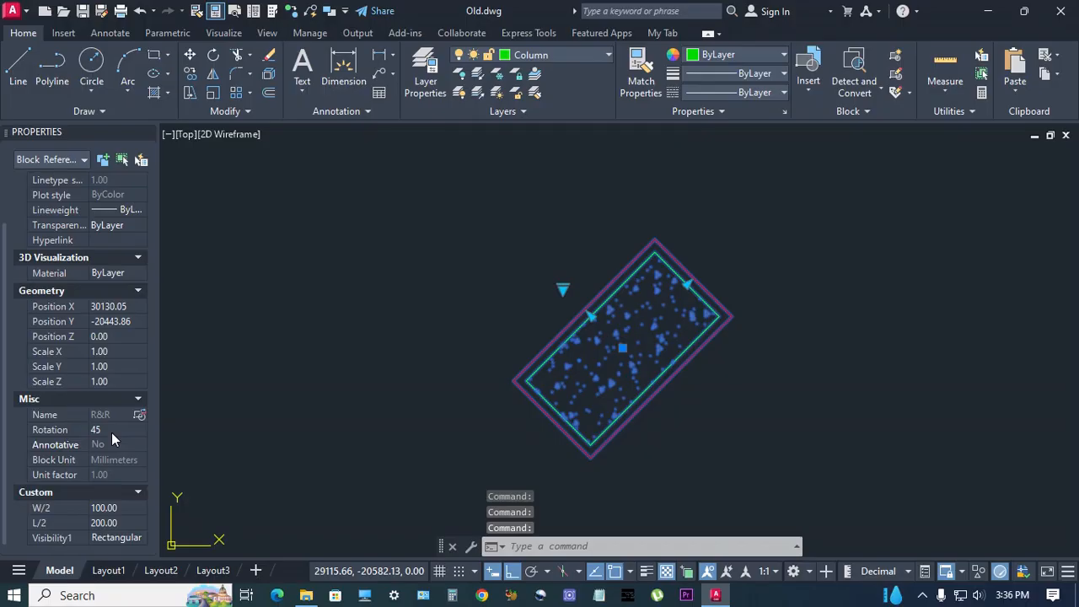
pyautogui.click(111, 431)
pyautogui.write('0')
pyautogui.press('Return')
# Switch the block reference to Round and reset the block to its default definition.
pyautogui.click(141, 539)
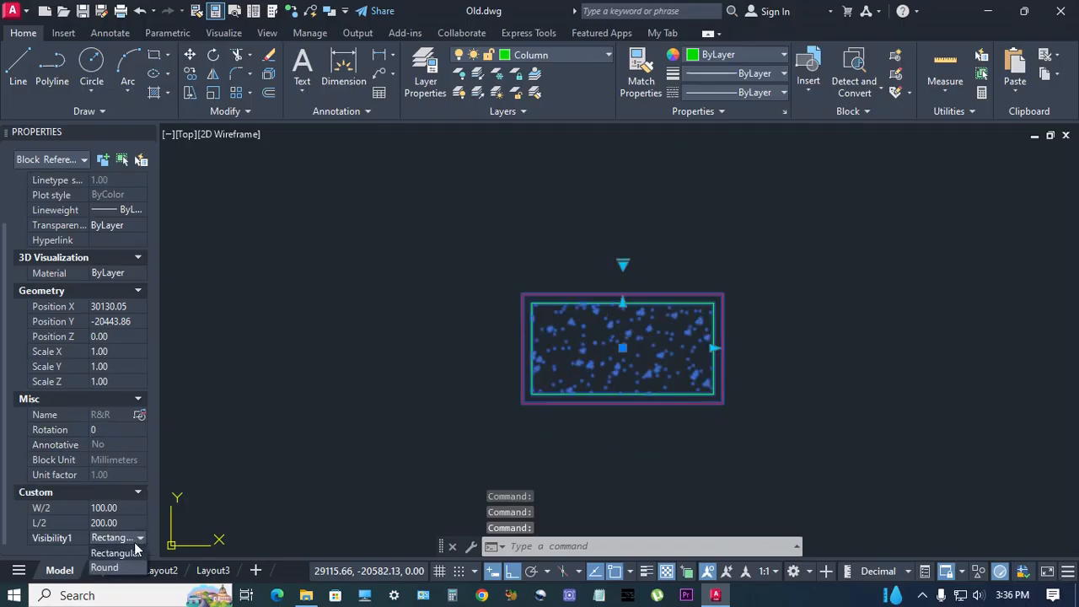
pyautogui.click(130, 567)
pyautogui.click(646, 358)
pyautogui.rightClick(646, 357)
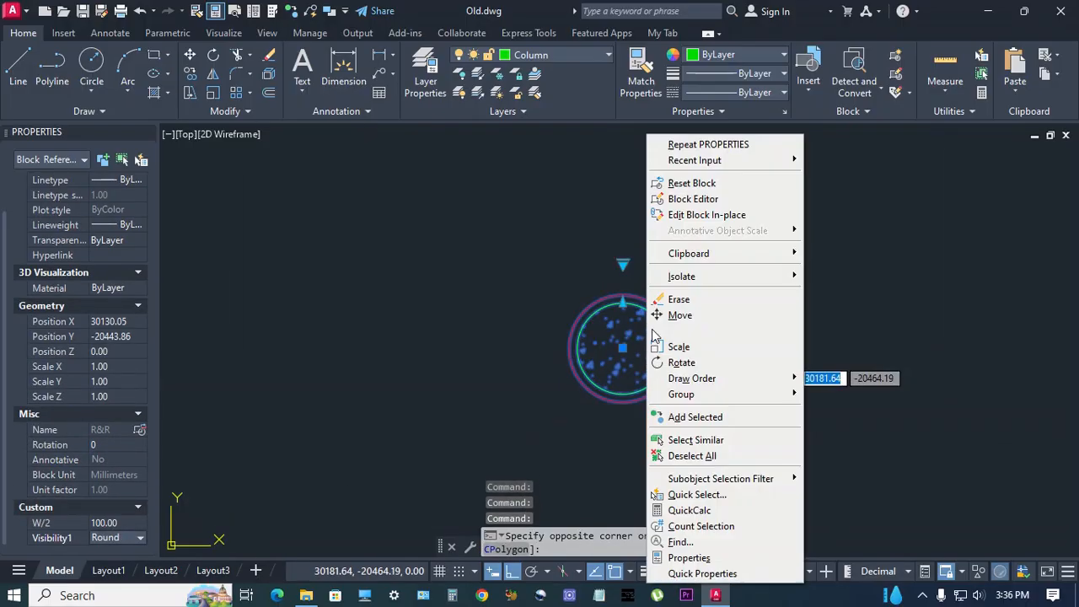
pyautogui.click(691, 182)
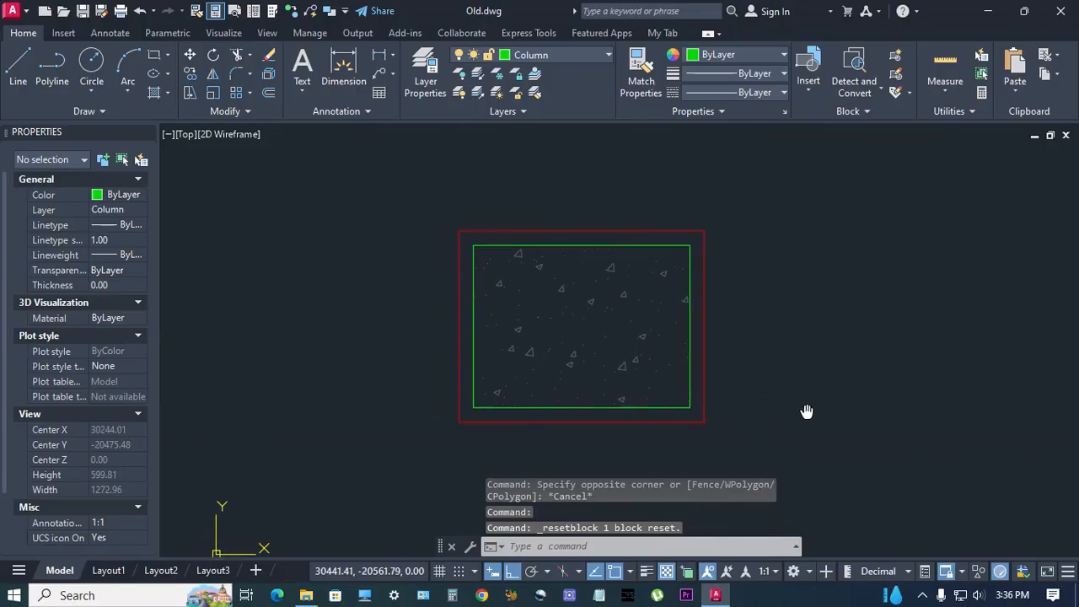